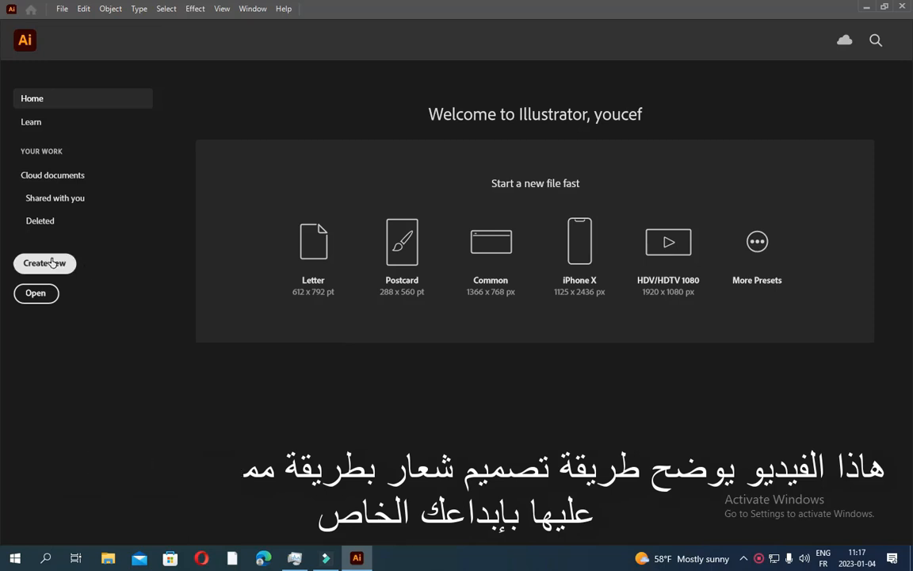
Create a new 1920 x 1080 px document from the Web-Large preset
click(67, 263)
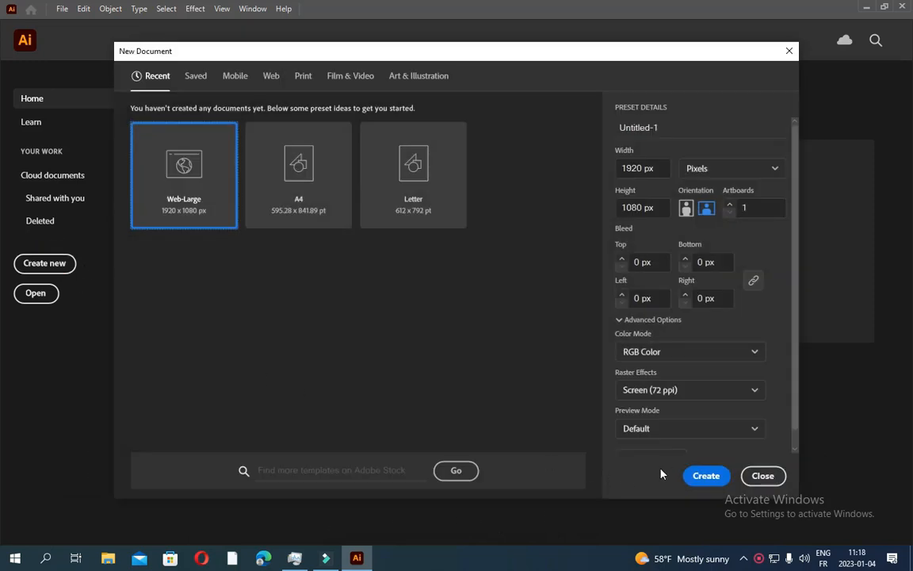
click(696, 475)
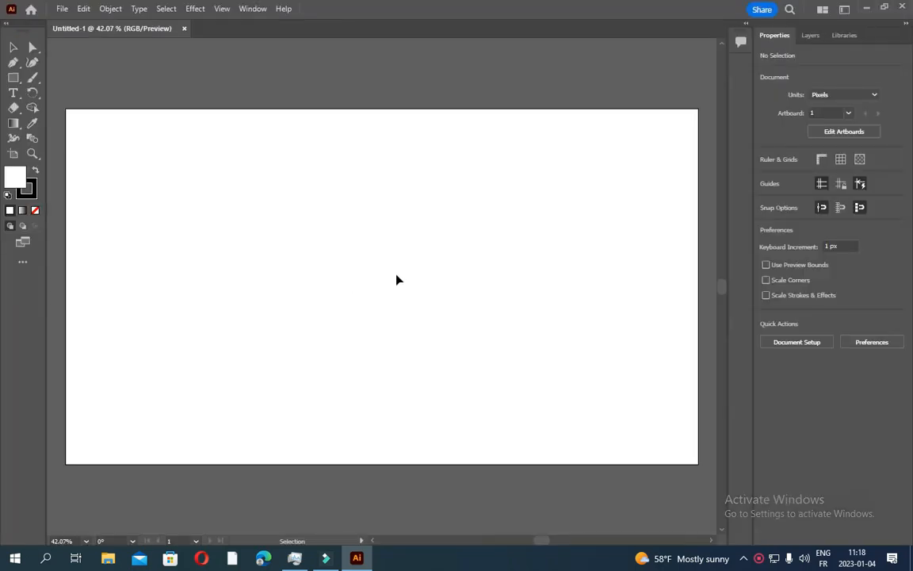
Draw a circle about 670 px in diameter with no fill and a black outline on the artboard's left half
drag(11, 77, 55, 94)
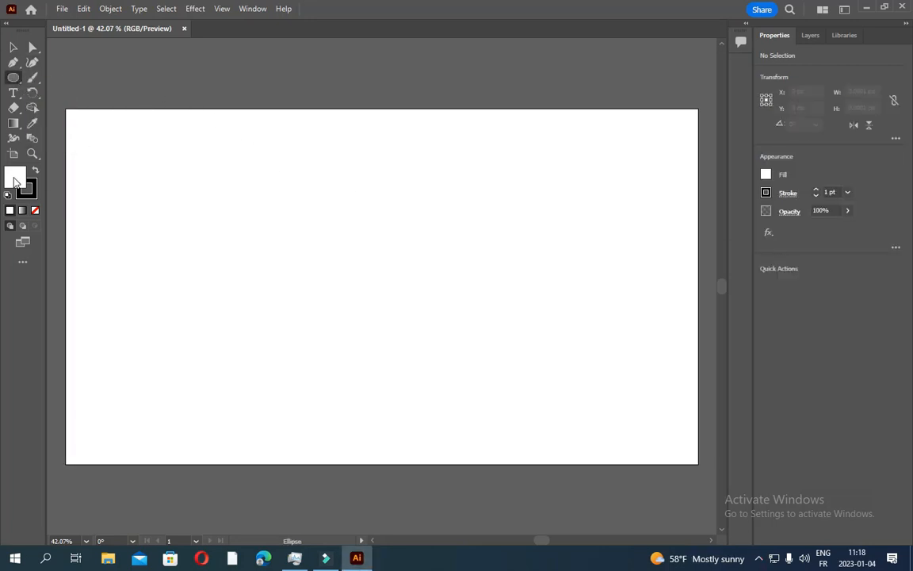
click(35, 212)
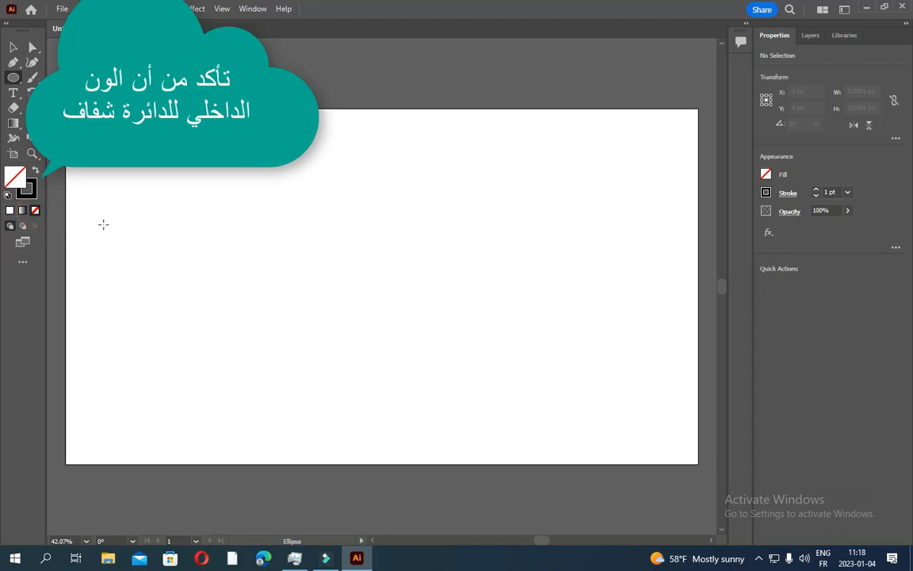
drag(118, 204, 340, 418)
Duplicate the circle about 326 px to the right so the two circles overlap, and deselect the copy
click(14, 50)
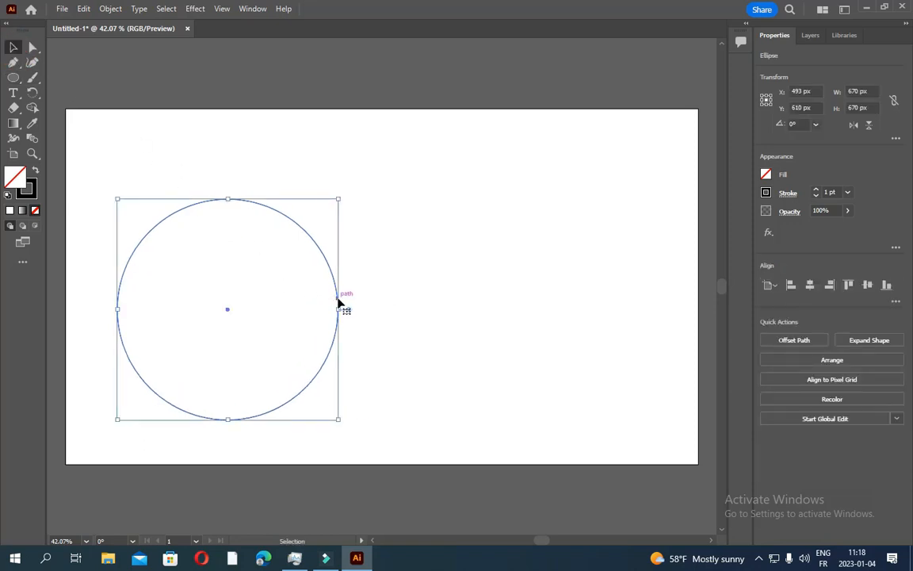
drag(340, 303, 446, 306)
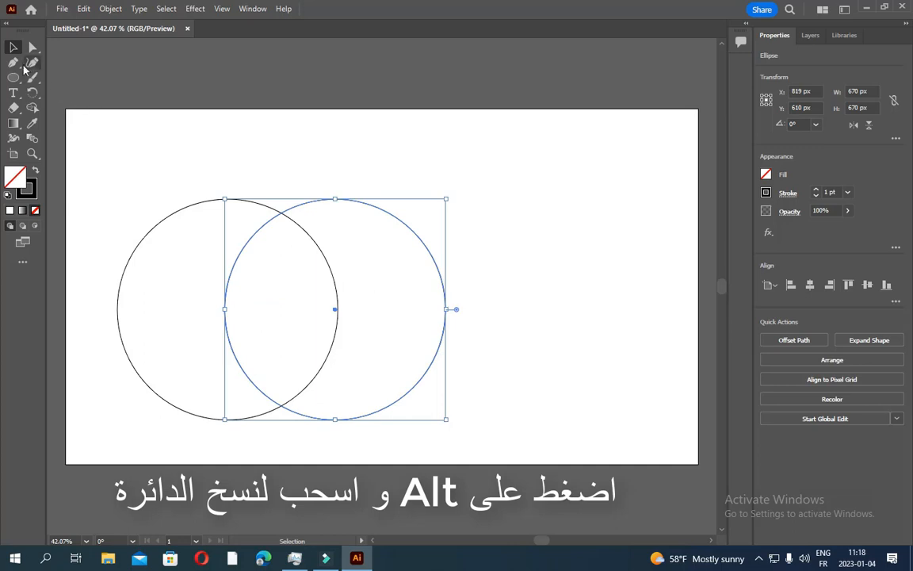
click(14, 78)
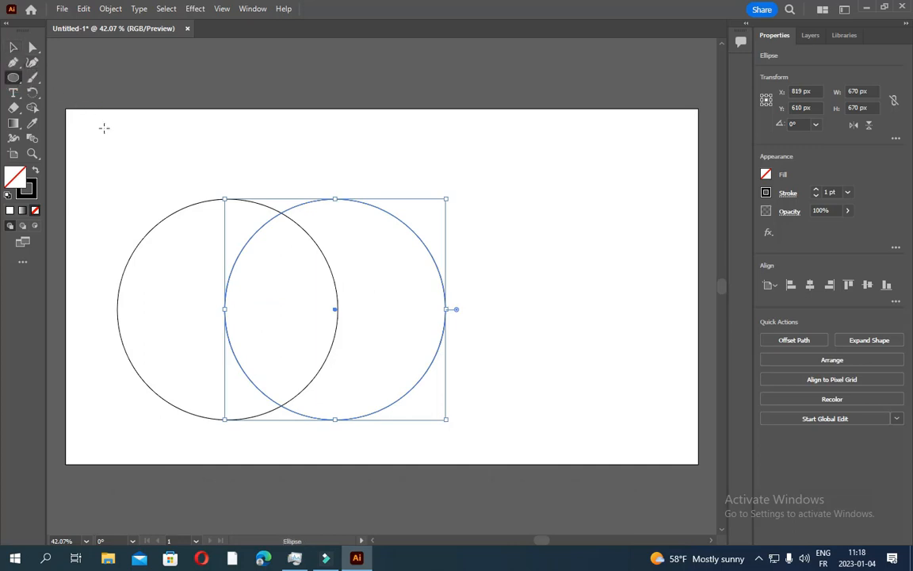
click(14, 47)
click(112, 163)
Draw a horizontal line about 417 px long across the overlap of the two circles
click(16, 77)
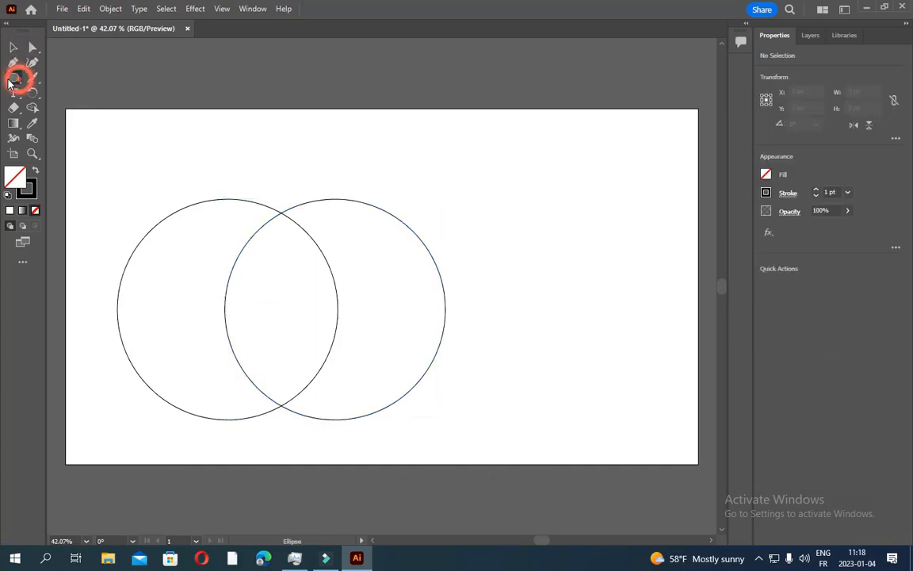
drag(16, 79, 71, 138)
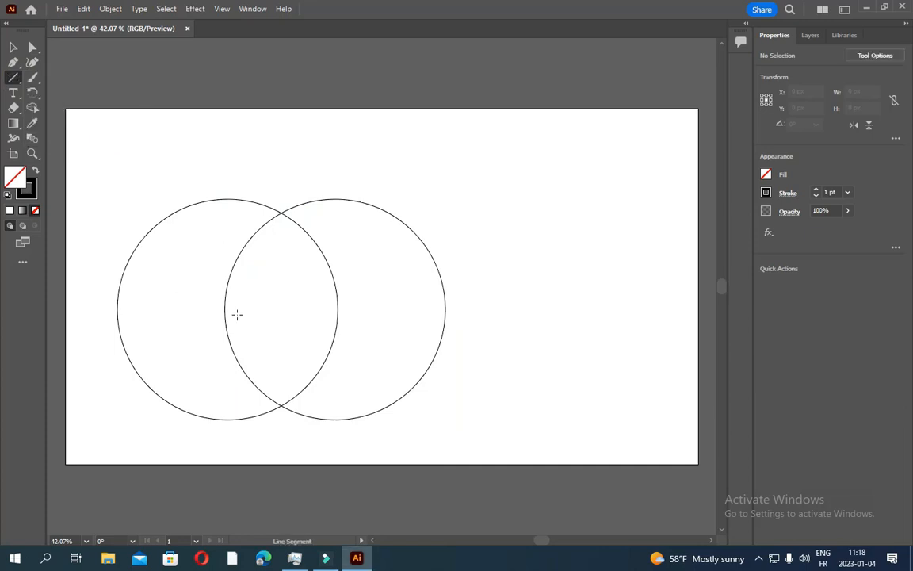
drag(208, 285, 346, 285)
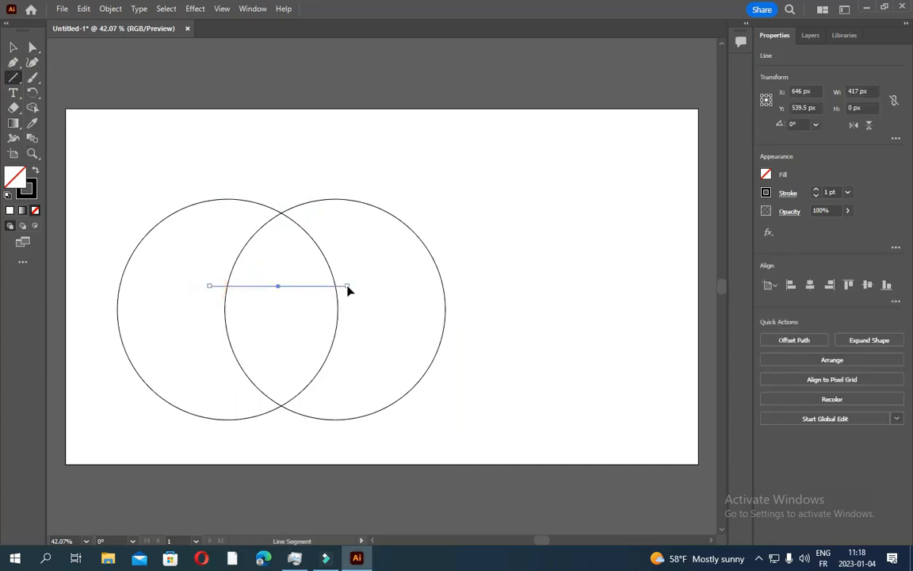
Align the two circles and the horizontal line on their vertical centers
click(13, 48)
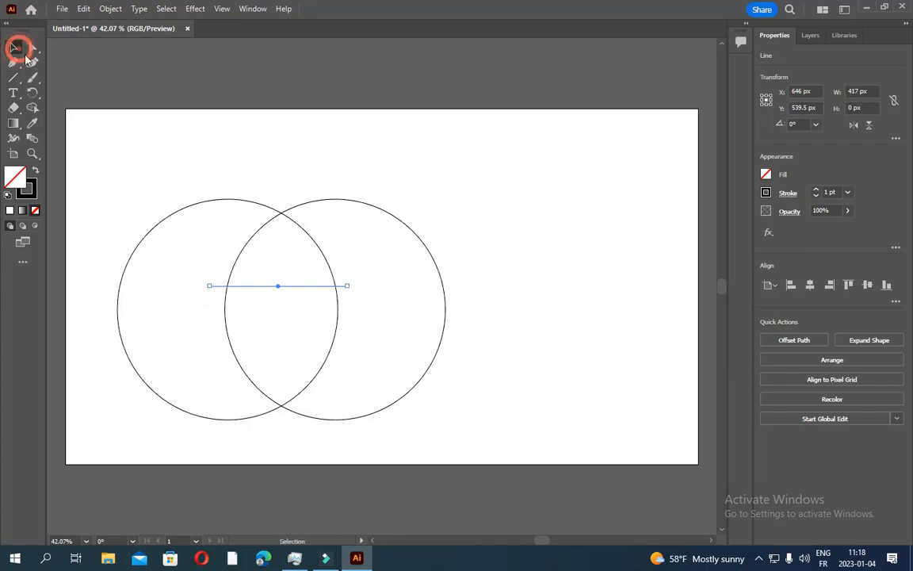
drag(92, 163, 543, 434)
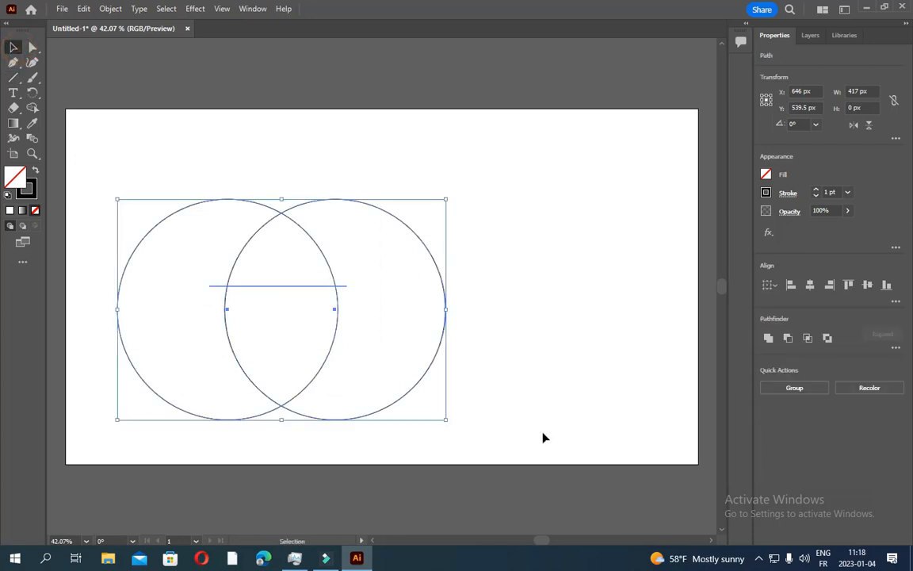
click(869, 290)
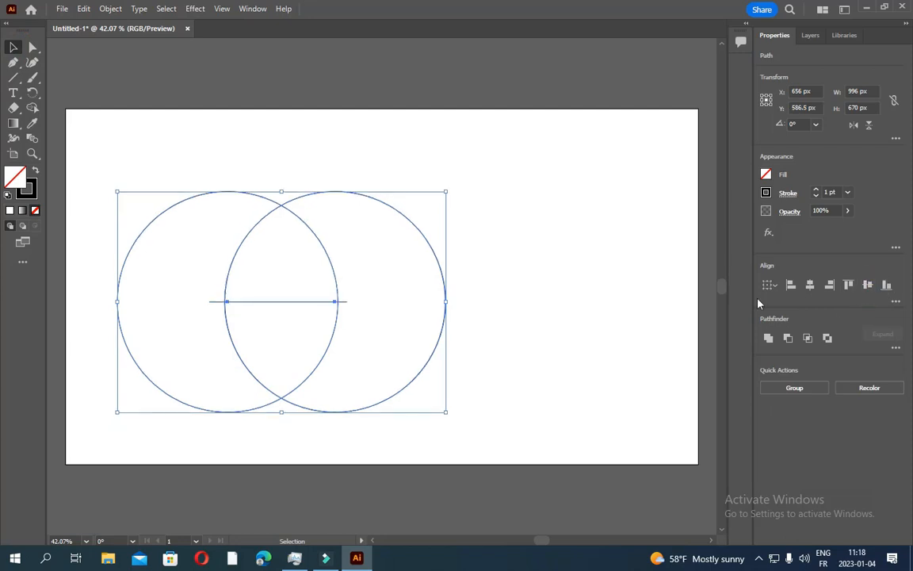
click(517, 268)
Nudge the horizontal line up about 27 px, to Y 559.5 px, above the circles' centers
click(299, 302)
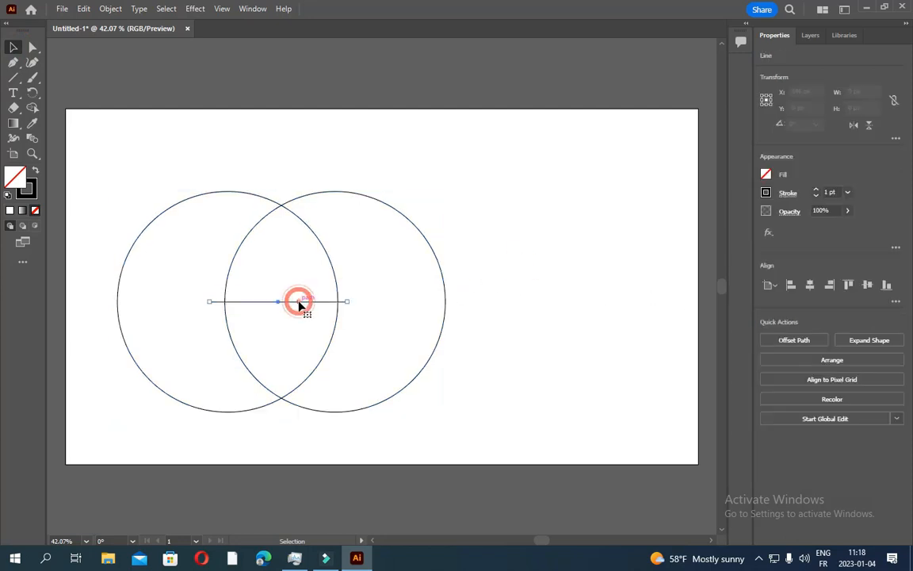
key(Up)
key(Up)
key(Up)
key(Up)
key(Up)
key(Up)
key(Up)
key(Up)
key(Up)
key(Up)
key(Up)
key(Up)
key(Up)
key(Up)
key(Up)
key(Up)
key(Up)
key(Up)
key(Up)
key(Up)
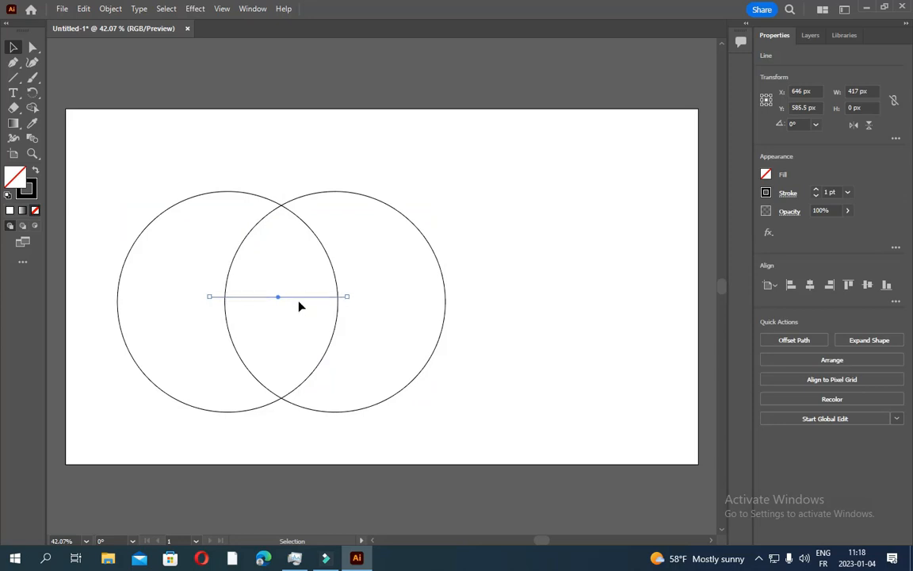
key(Up)
key(Up)
key(Up)
key(Up)
key(Up)
key(Up)
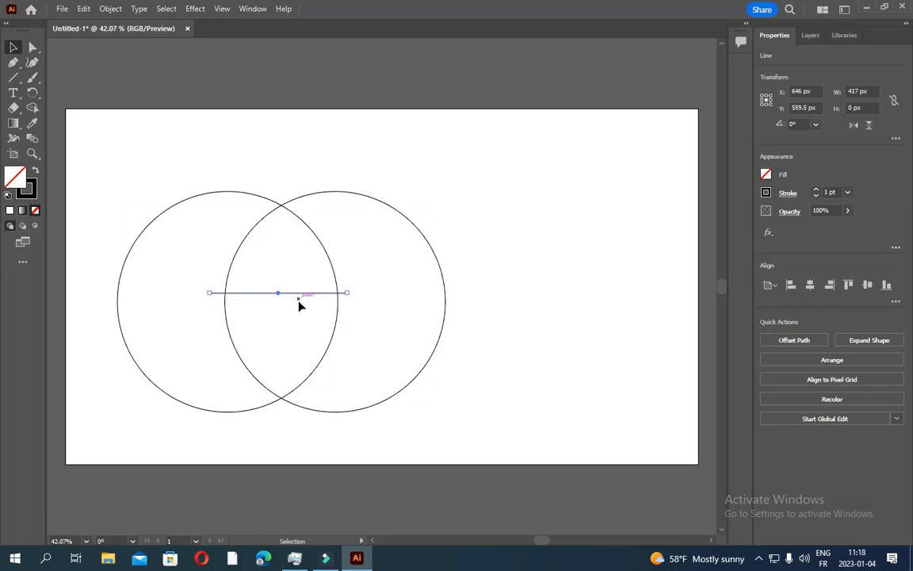
click(296, 320)
Erase every region except the lower part of the circles' overlap with the Shape Builder, leaving a shield shape
drag(508, 156, 102, 440)
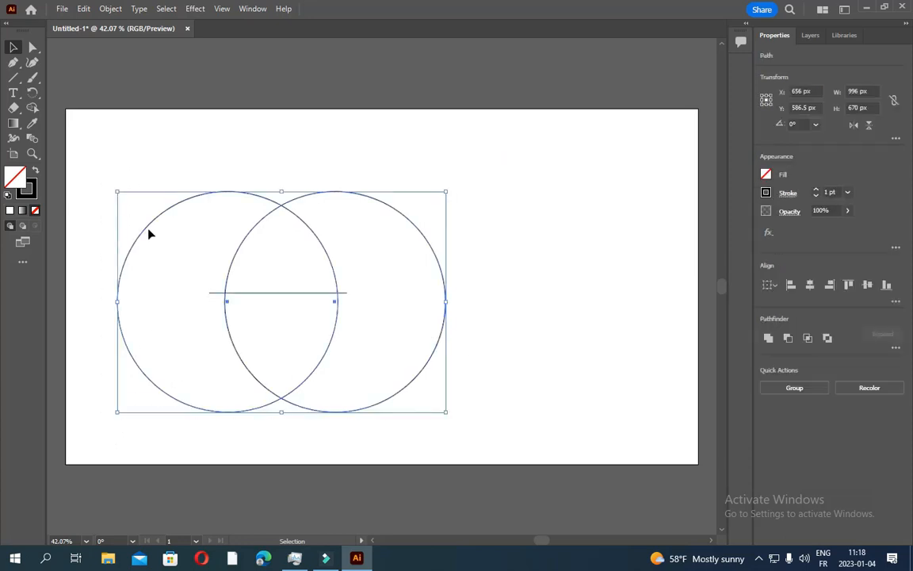
click(32, 107)
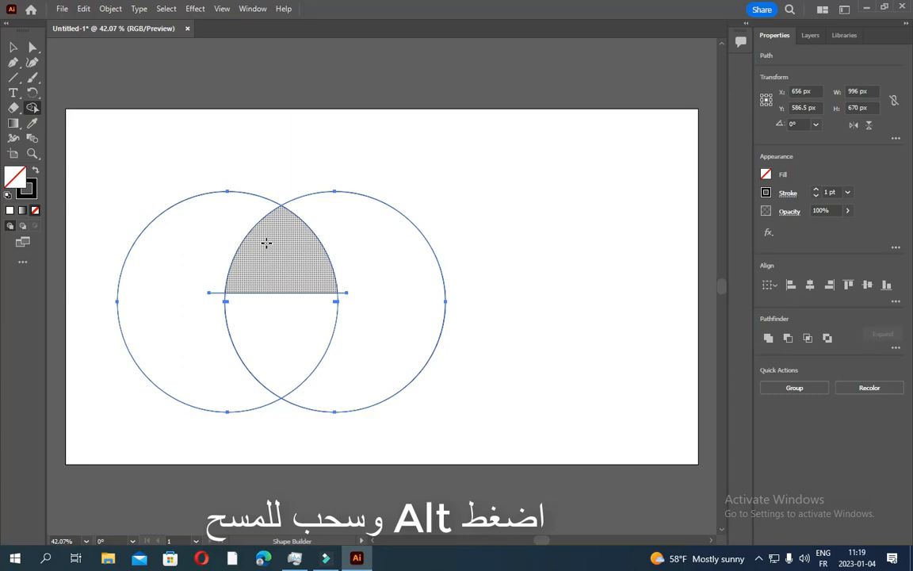
mouse_move(267, 242)
mouse_down()
mouse_move(221, 238)
mouse_move(196, 253)
mouse_move(180, 347)
mouse_up()
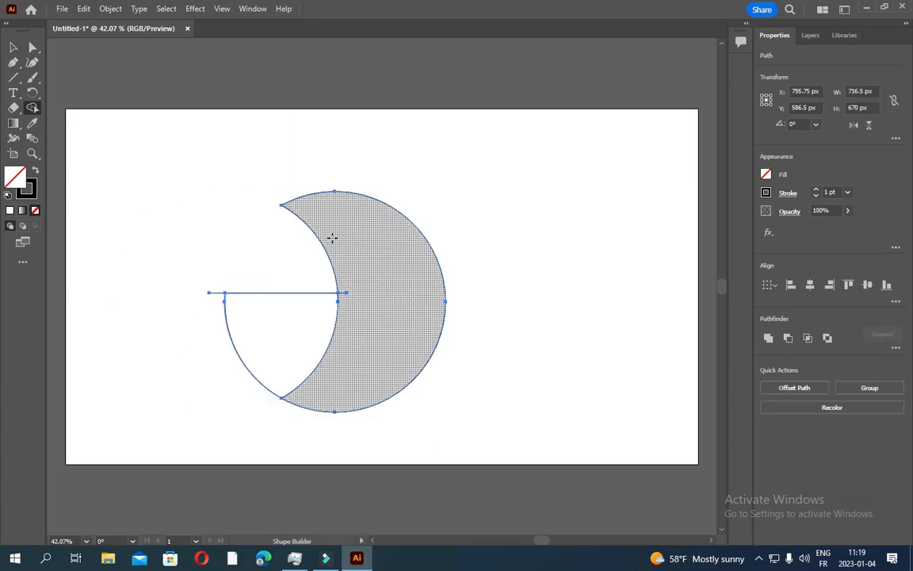
mouse_move(333, 238)
mouse_down()
mouse_move(372, 262)
mouse_move(399, 319)
mouse_move(387, 344)
mouse_up()
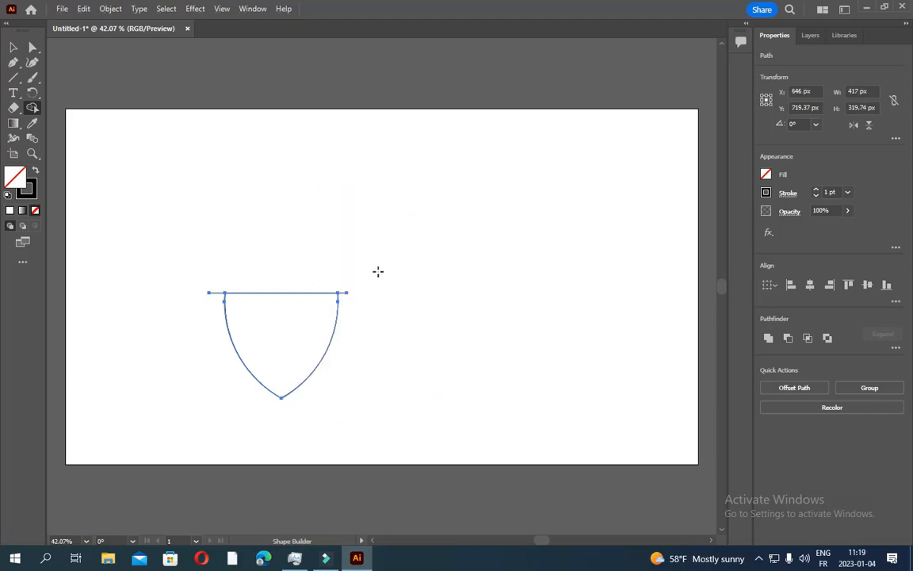
Delete the leftover line ends protruding on both sides of the shield's top edge
key(v)
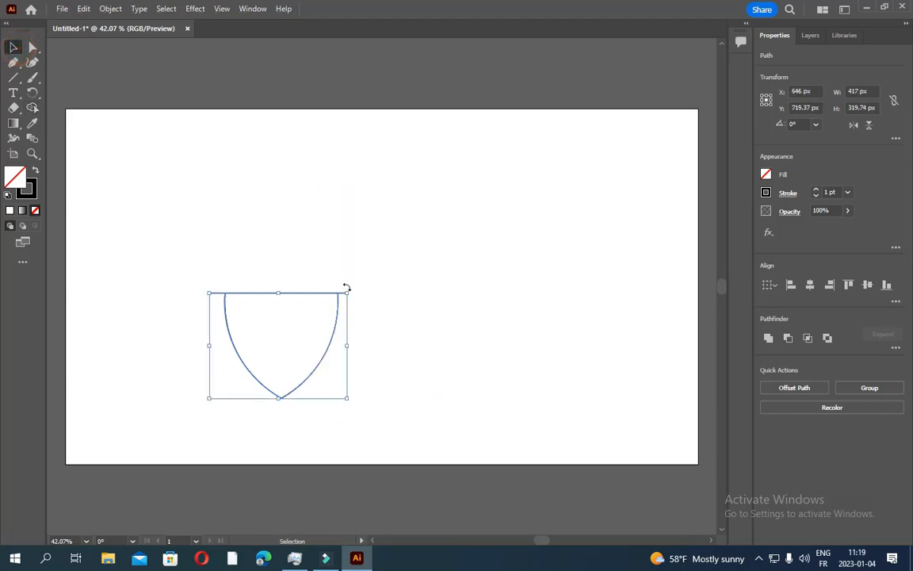
click(388, 288)
click(347, 294)
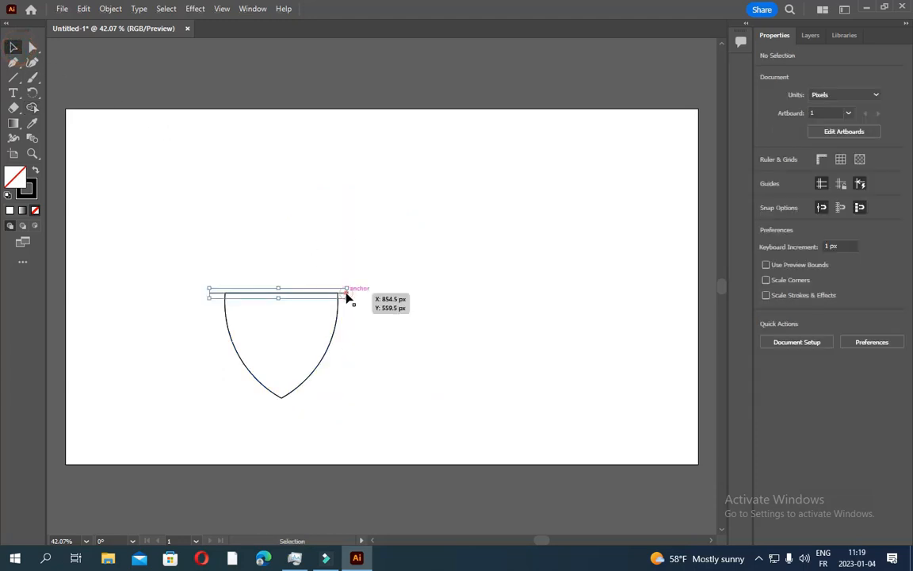
key(Delete)
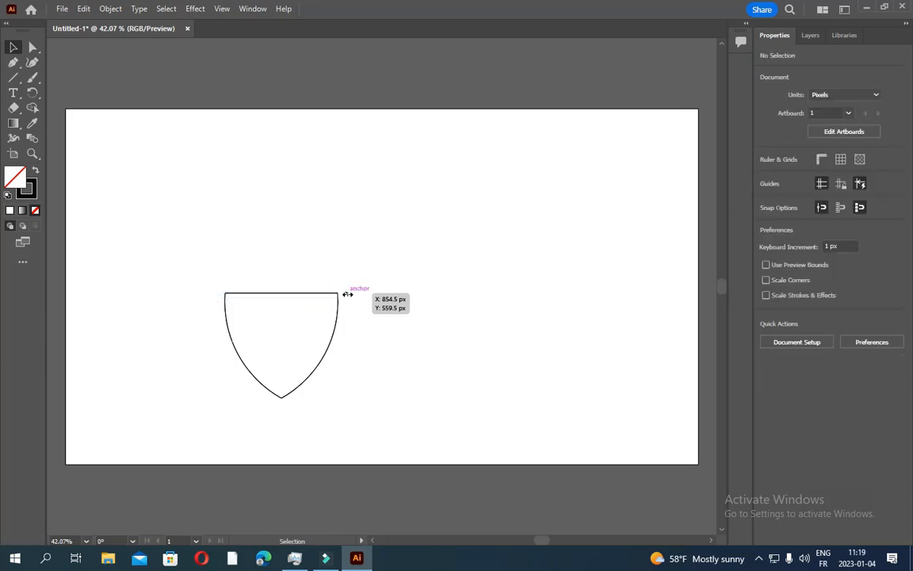
click(339, 306)
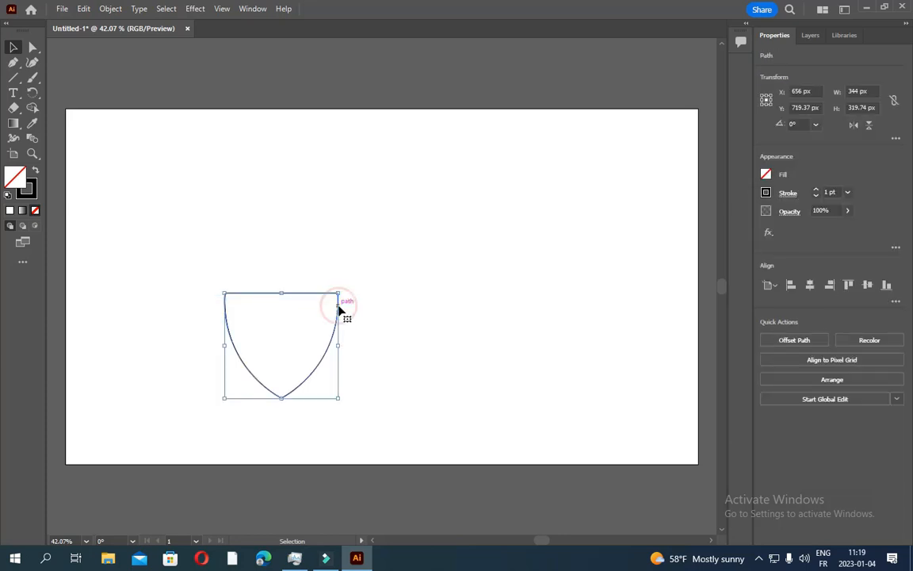
drag(335, 333, 586, 185)
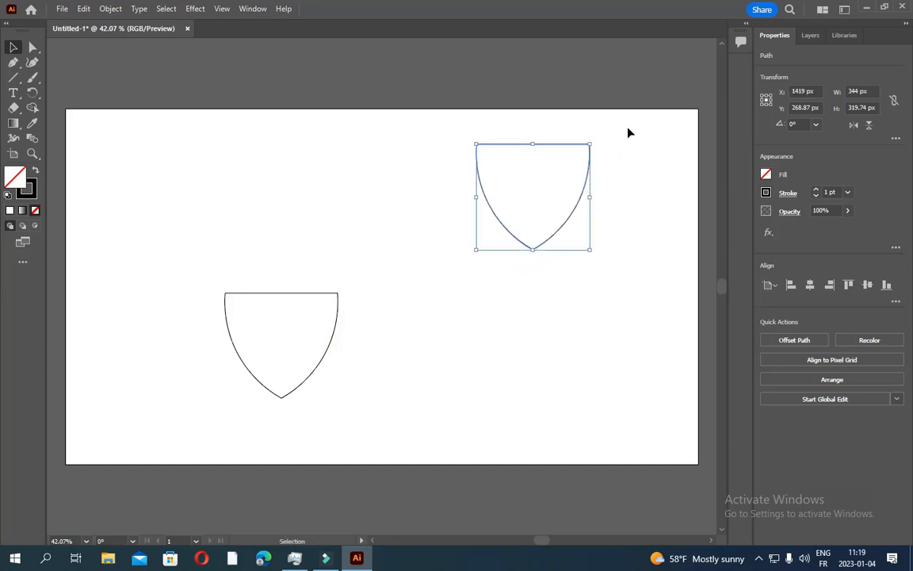
key(Delete)
Move the shield to the middle of the artboard and enlarge it to about 411 x 408 px
drag(382, 255, 194, 410)
drag(336, 343, 419, 291)
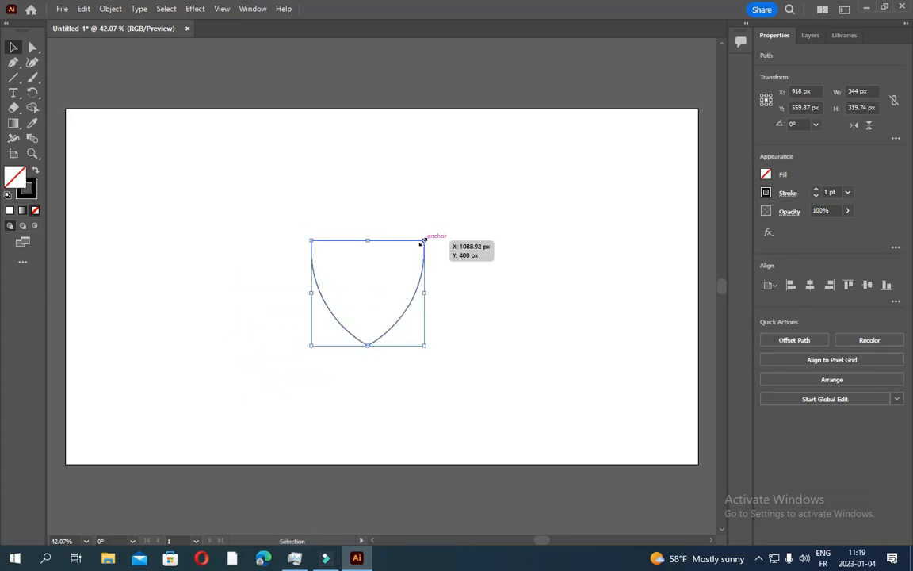
drag(422, 241, 448, 188)
drag(379, 216, 378, 211)
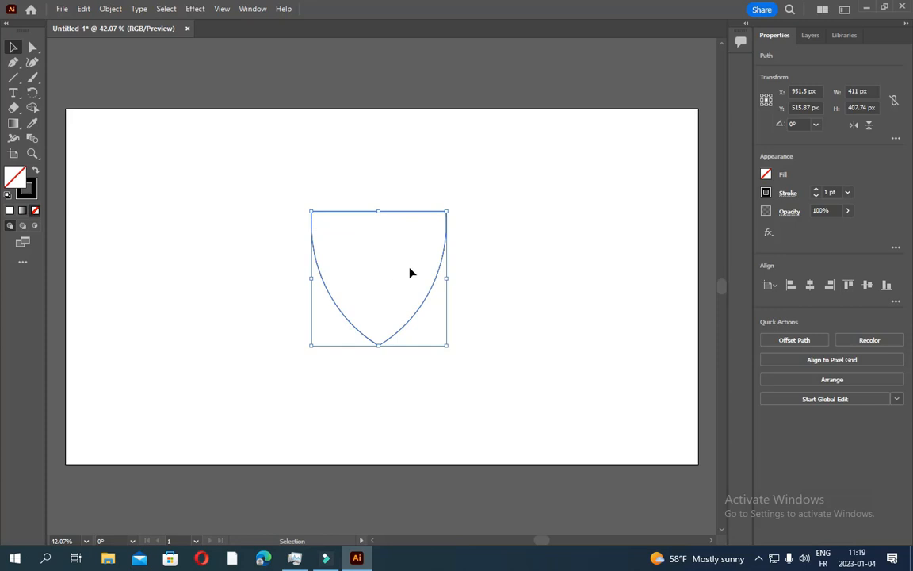
drag(435, 283, 428, 303)
click(203, 238)
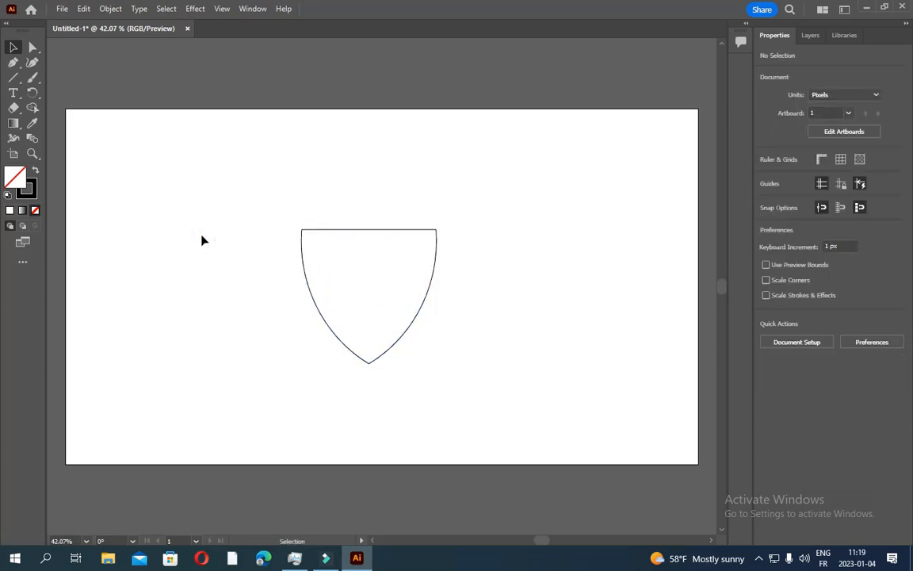
Draw a vertical line about 806 px long along the shield's left edge and copy it about 43 px to the right
click(13, 77)
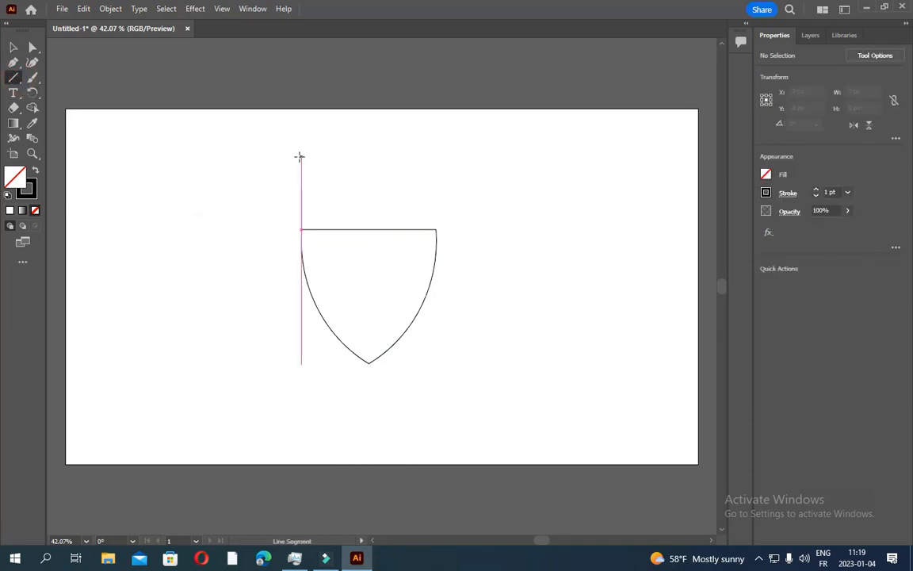
drag(299, 156, 301, 422)
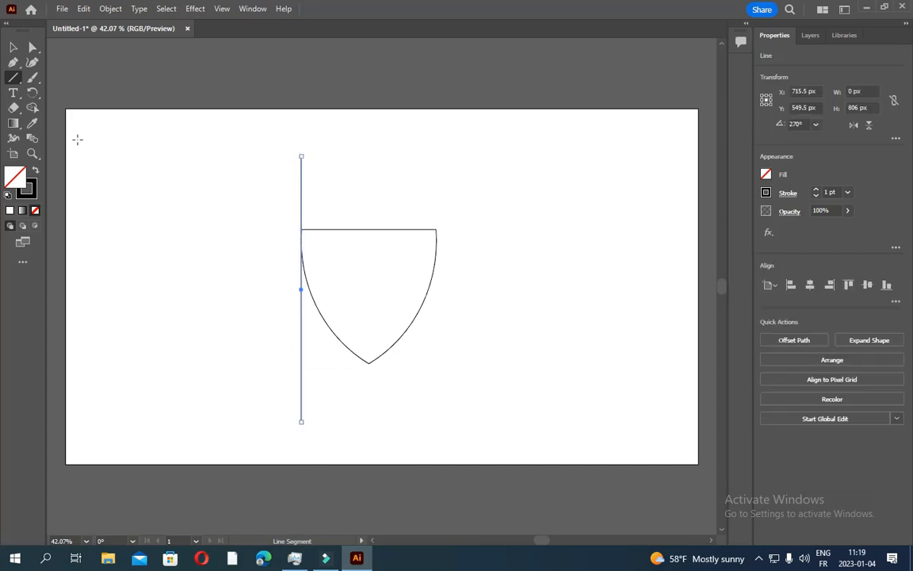
click(14, 46)
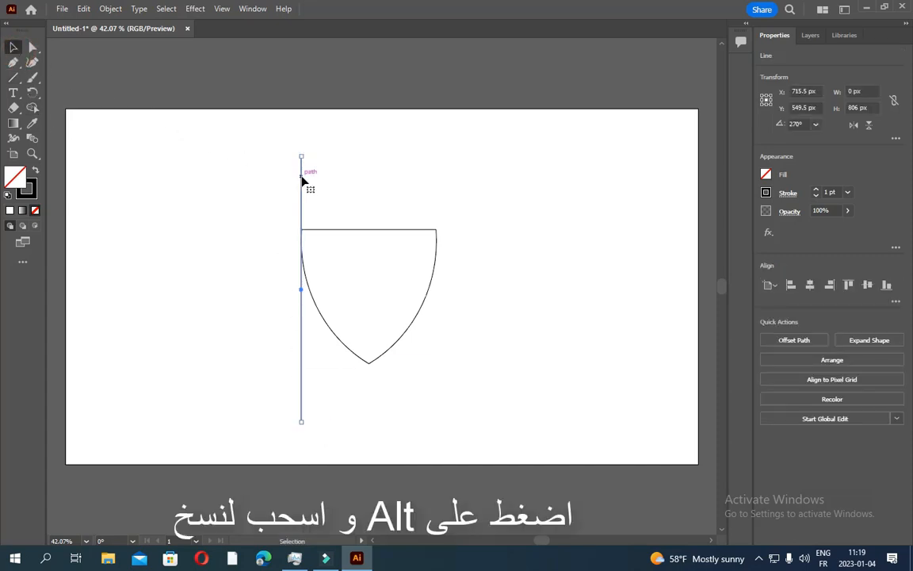
drag(303, 180, 316, 181)
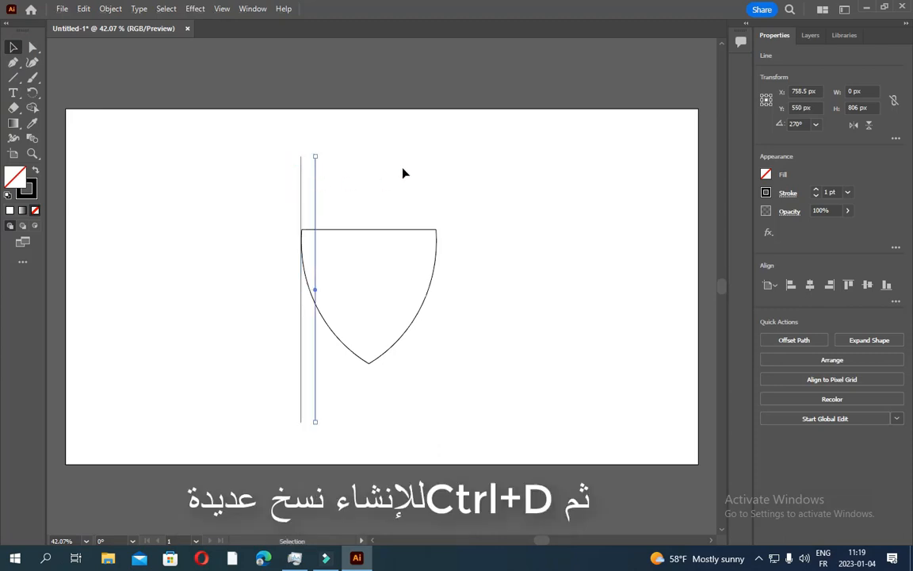
Repeat the line duplication at the same spacing across the shield until there are 12 vertical lines
key(ctrl)
key(ctrl+d)
key(ctrl+d)
key(ctrl+d)
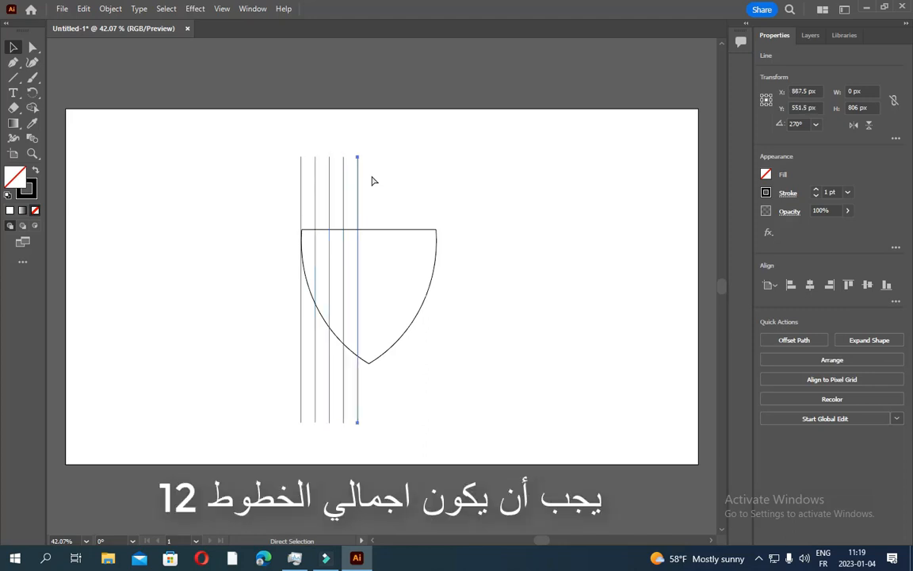
key(ctrl+d)
key(ctrl+d)
key(ctrl+d)
key(ctrl+d)
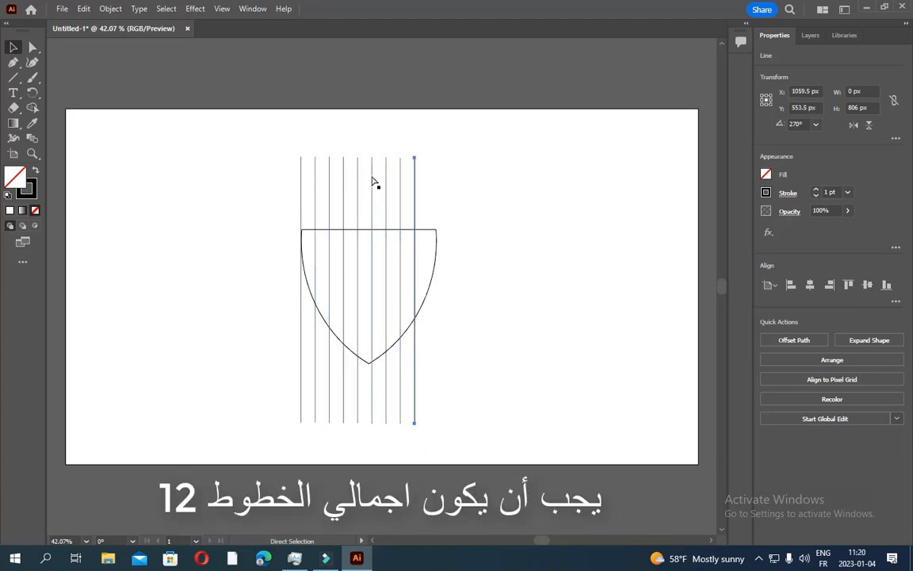
key(ctrl+d)
key(ctrl+d)
key(ctrl+d)
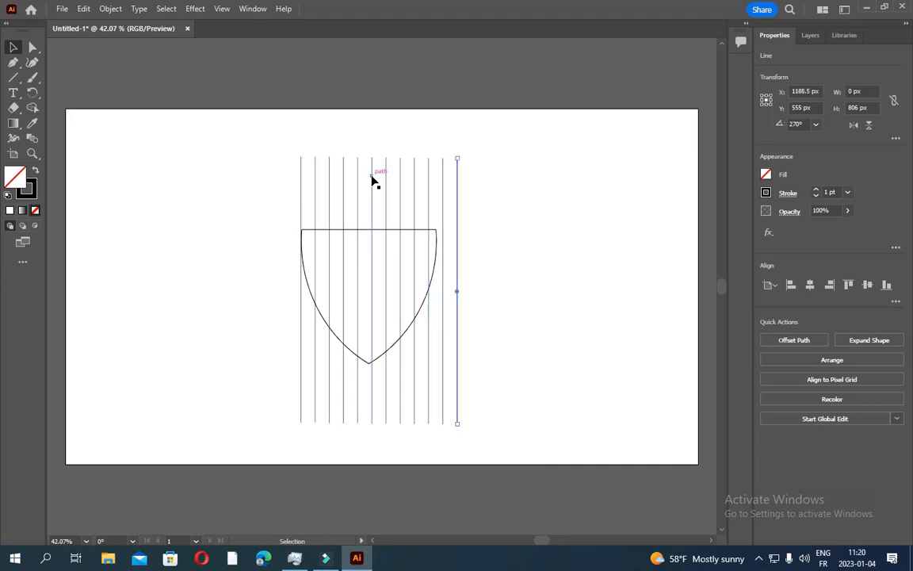
Group the 12 vertical lines and narrow the group to about 411.5 px so it matches the shield's width
drag(563, 133, 222, 199)
right_click(356, 188)
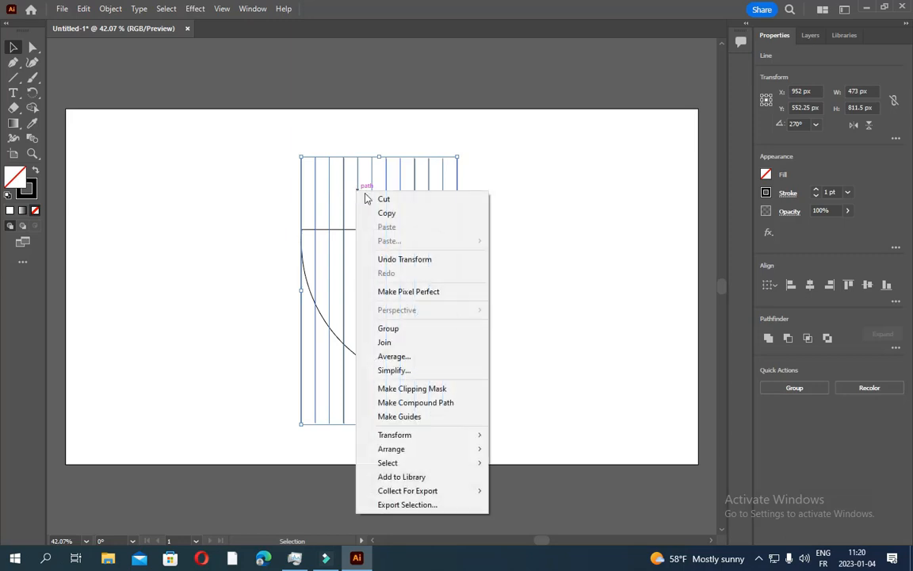
click(390, 329)
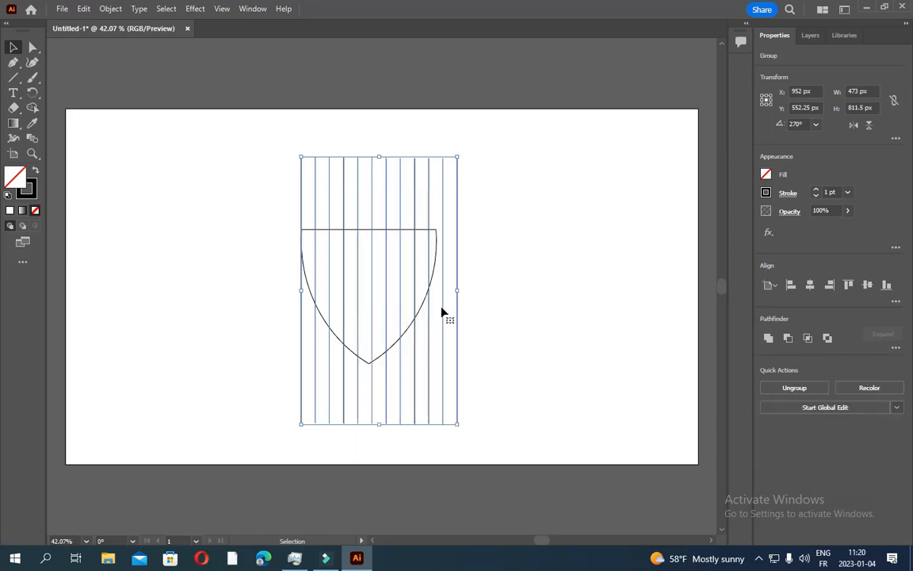
drag(459, 292, 436, 291)
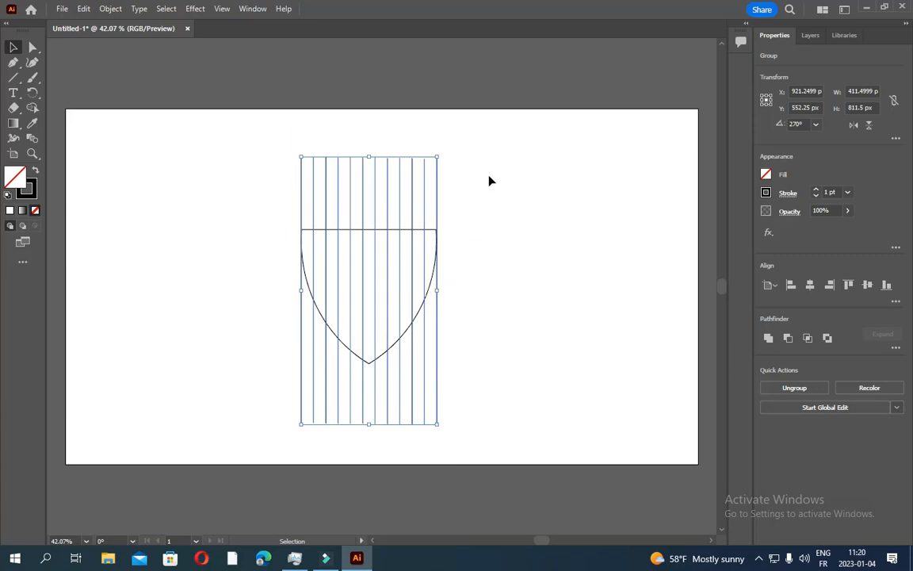
Duplicate the vertical line group in place and rotate the copy by 90° into horizontal lines across the shield
click(83, 8)
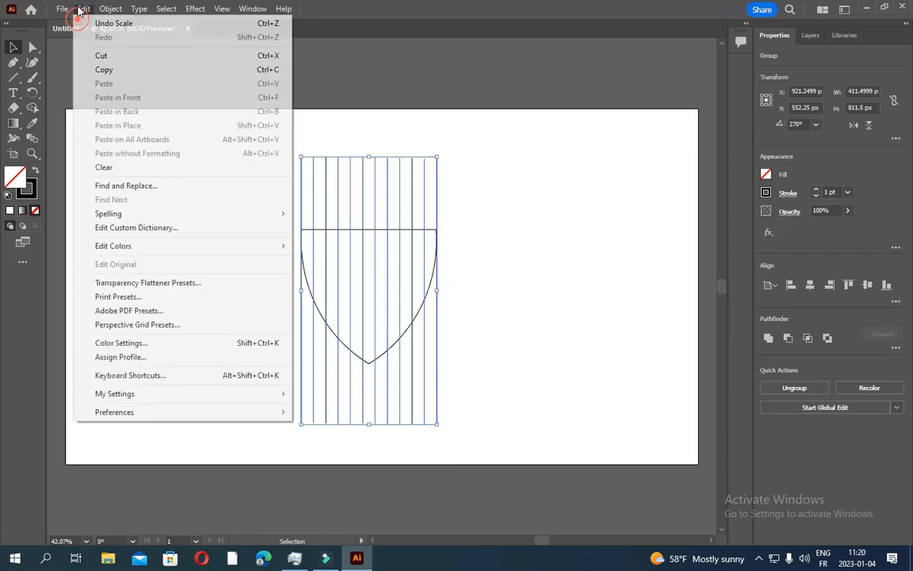
mouse_move(111, 10)
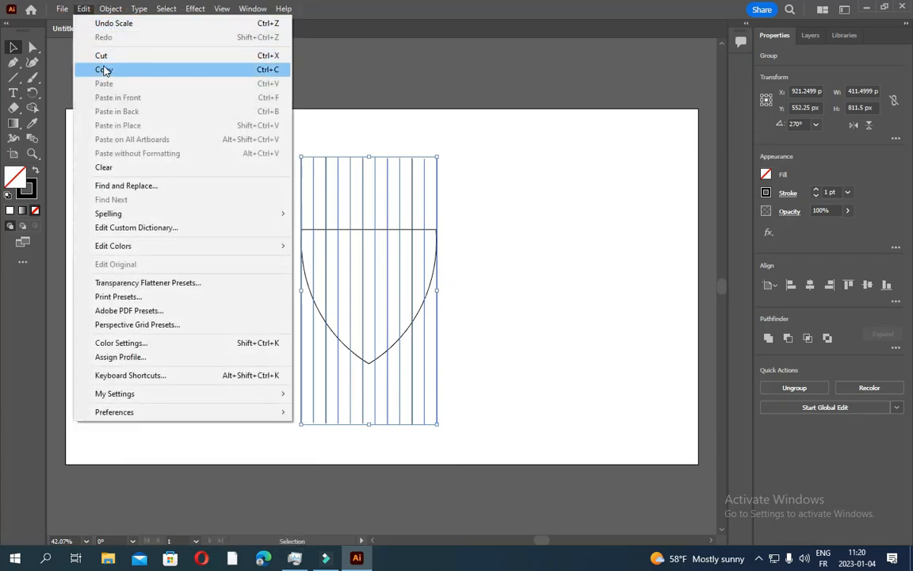
click(104, 70)
click(85, 9)
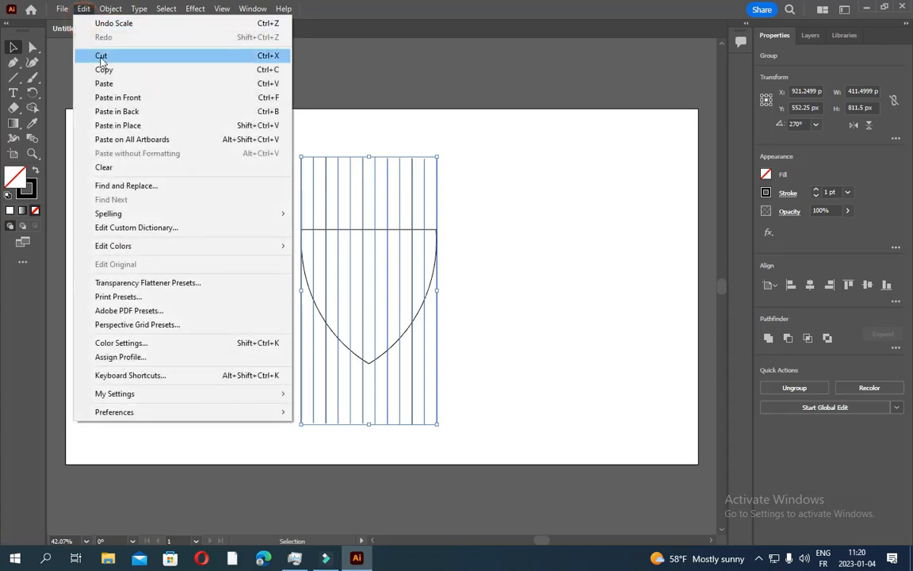
click(119, 125)
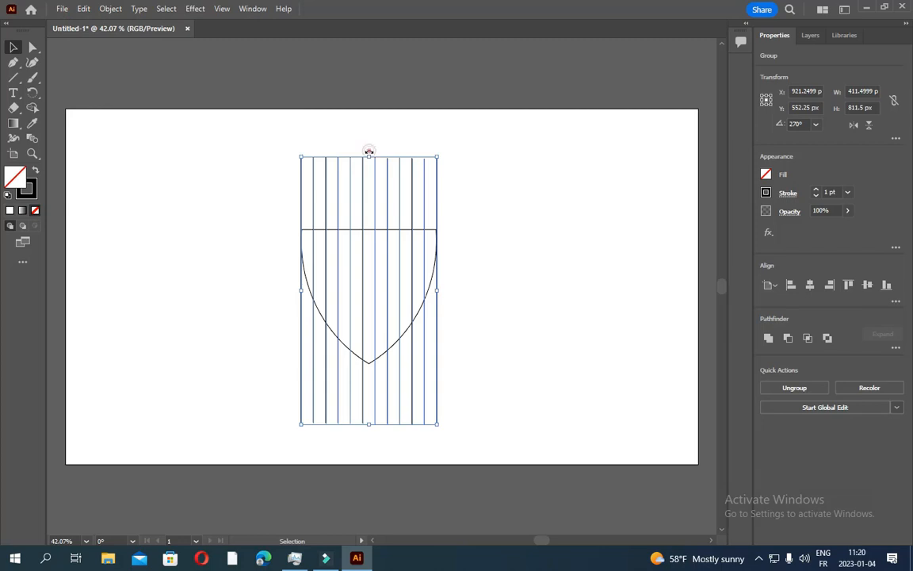
drag(368, 151, 486, 297)
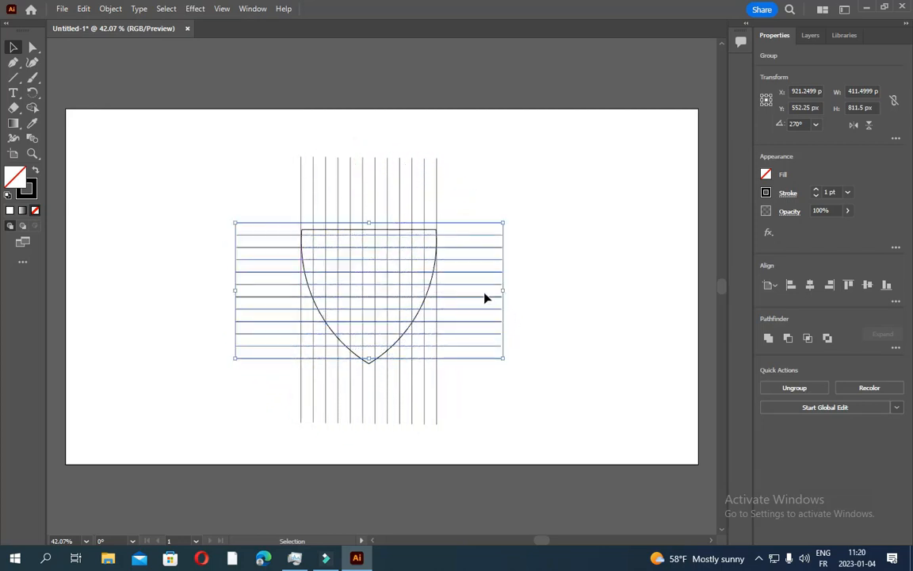
click(544, 174)
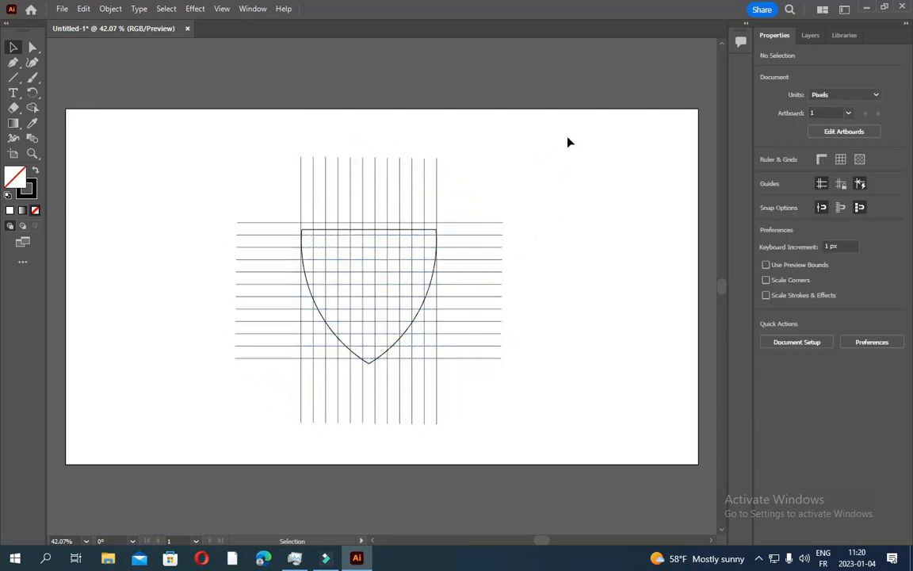
Align the shield and both line groups to a common centre, horizontally and vertically
drag(568, 138, 157, 446)
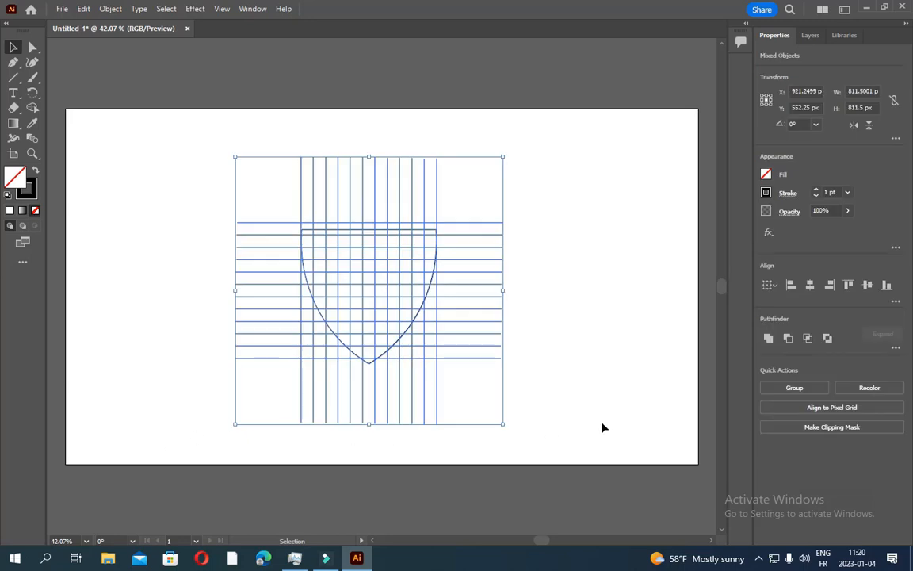
click(808, 287)
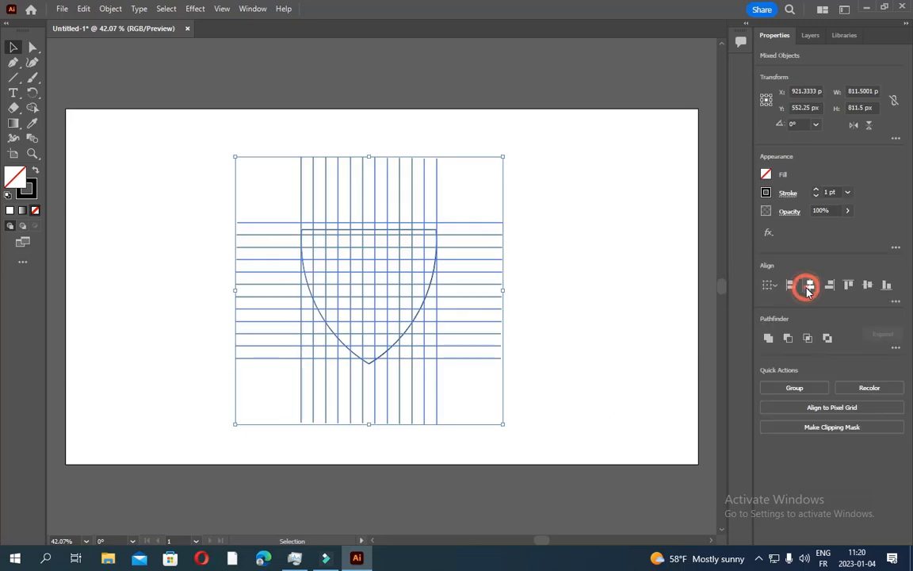
click(868, 287)
click(593, 228)
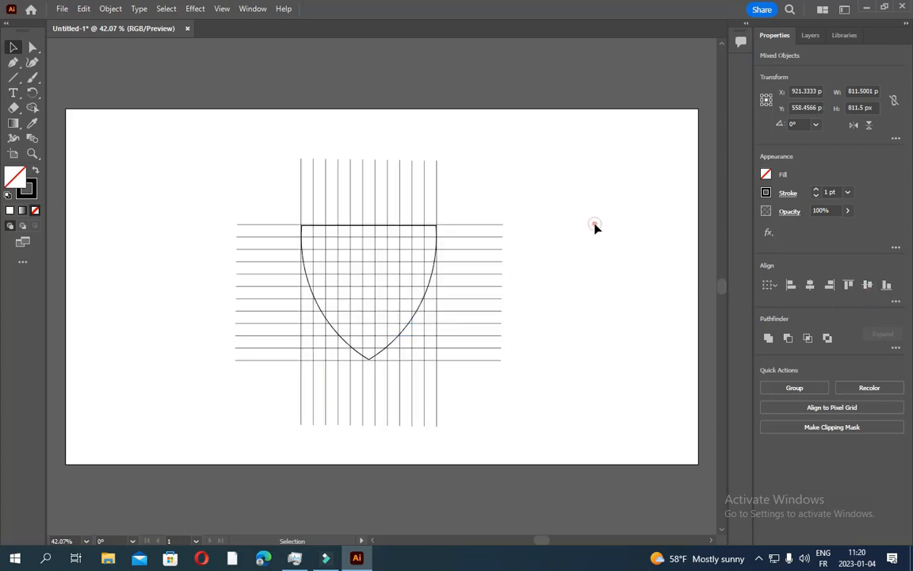
Reduce the horizontal line group's height to about 409 px so its uppermost line meets the shield's top edge
click(86, 542)
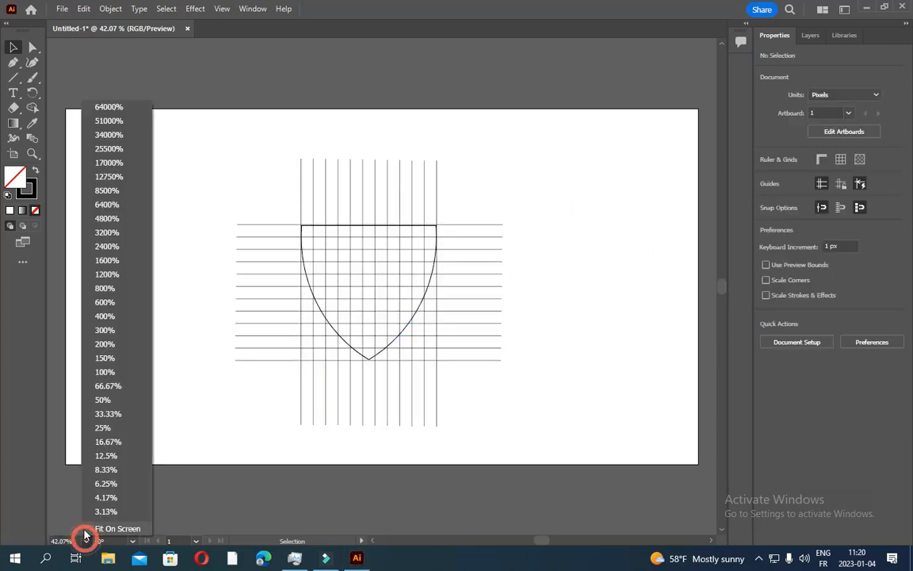
click(105, 358)
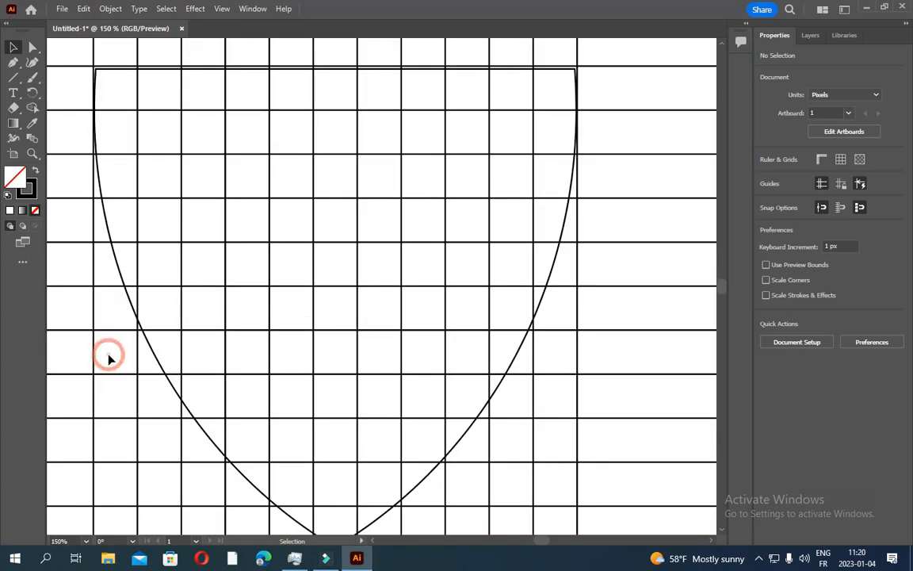
click(296, 70)
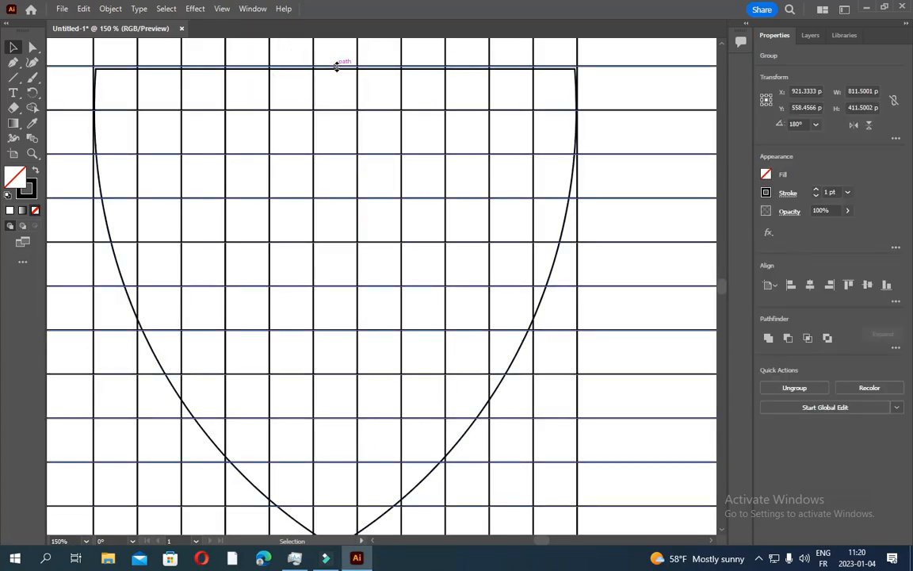
drag(337, 67, 335, 73)
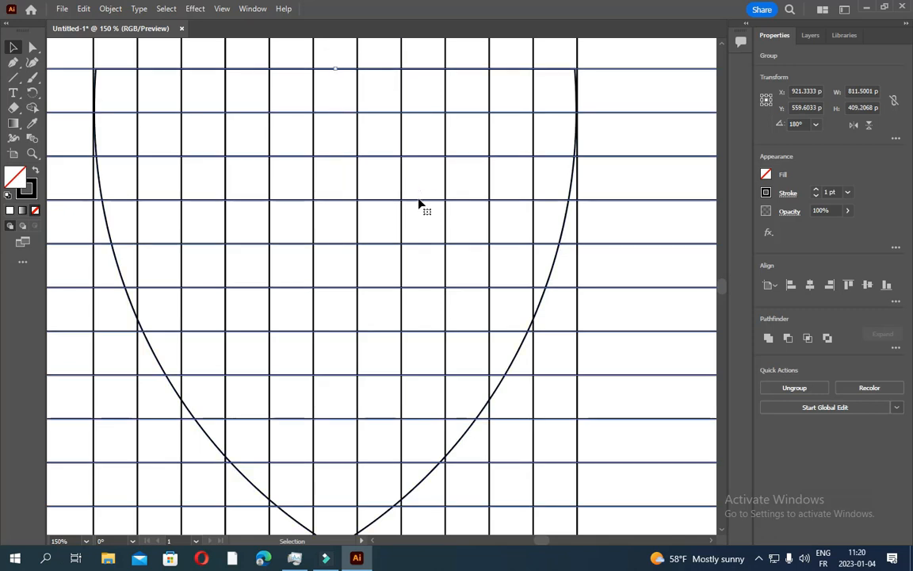
click(86, 540)
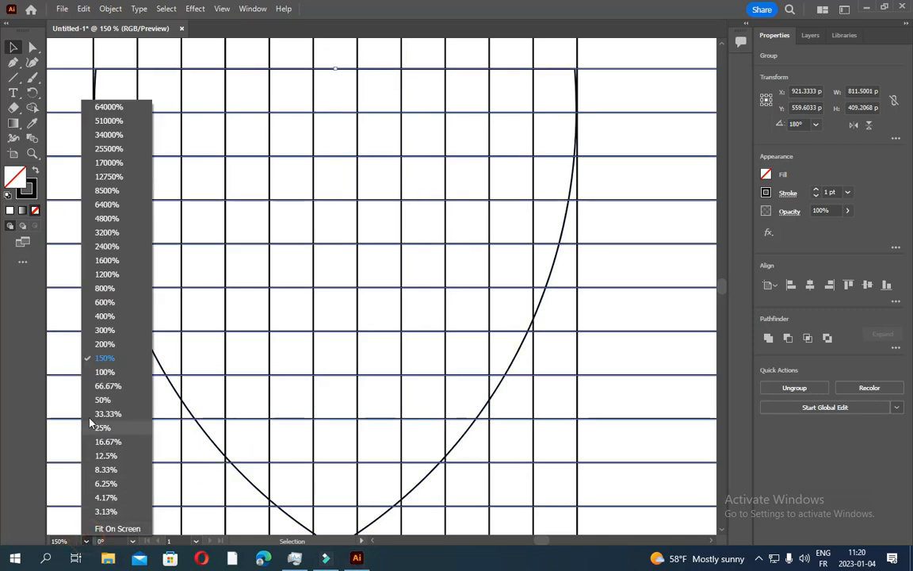
click(106, 400)
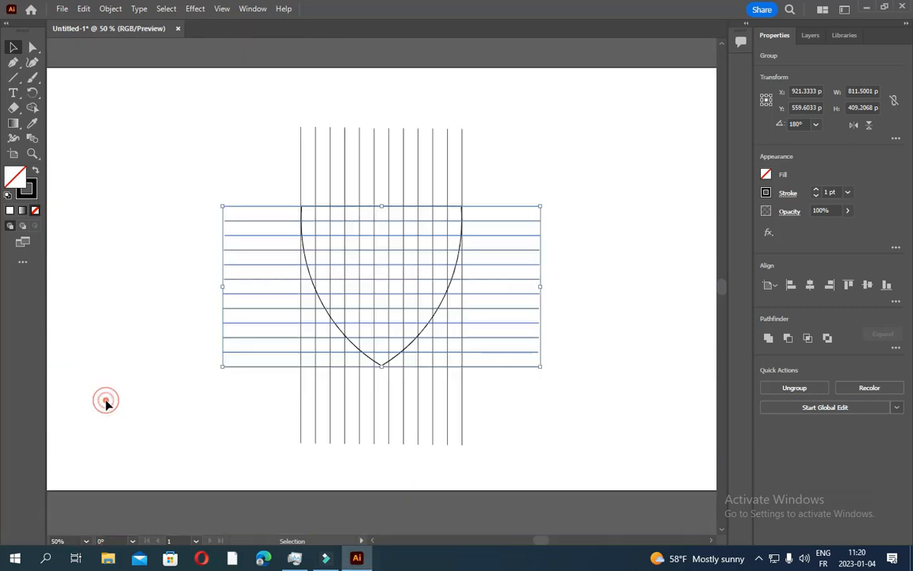
click(581, 141)
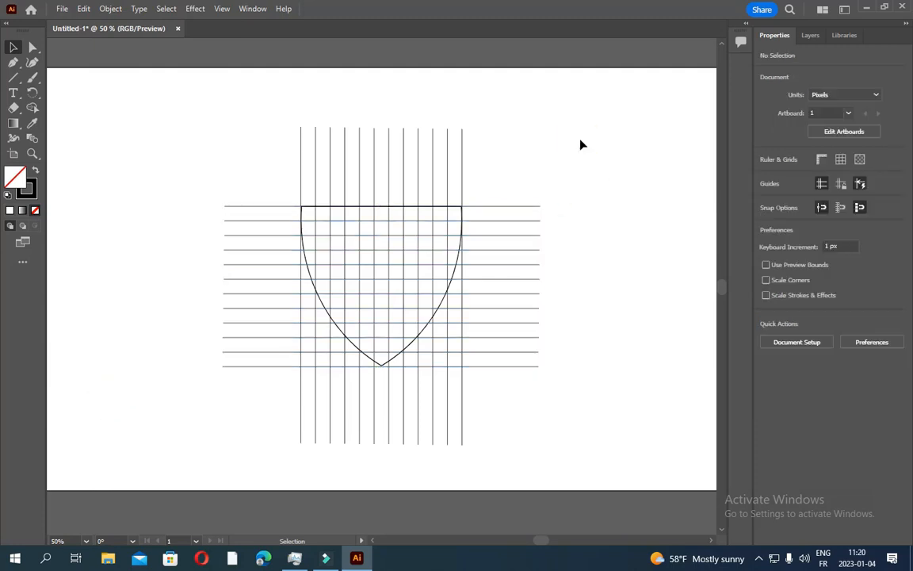
Duplicate the horizontal line group in place and set the copy's rotation to 45°
drag(572, 187, 503, 435)
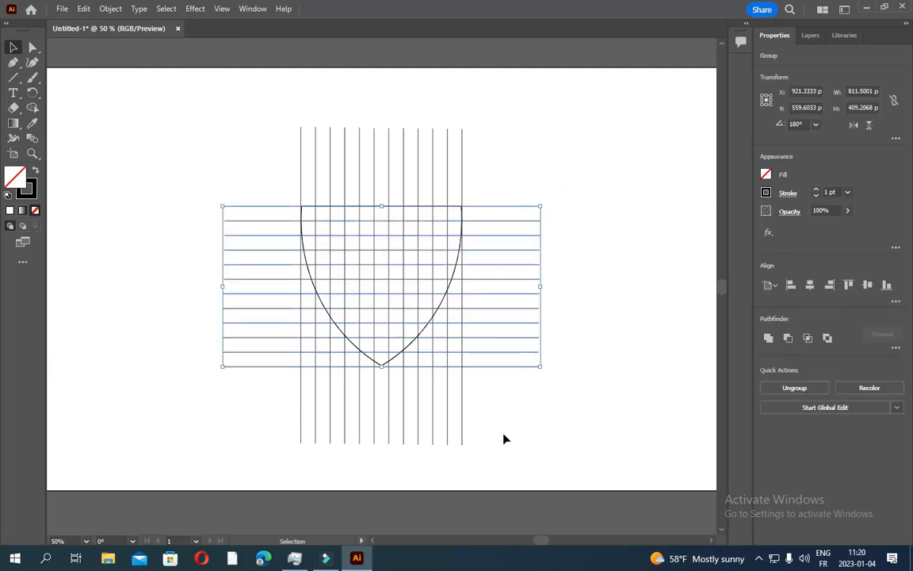
click(83, 9)
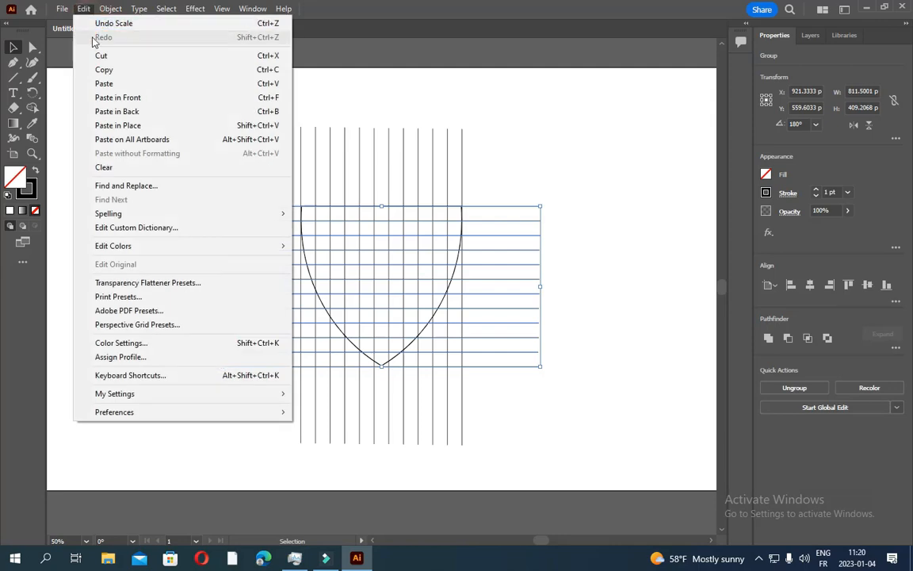
click(108, 68)
click(83, 9)
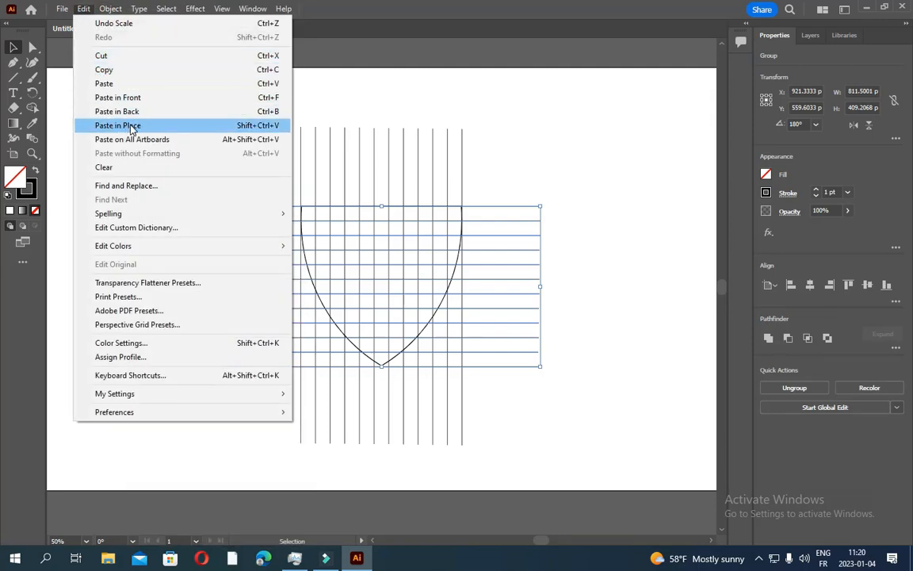
click(130, 127)
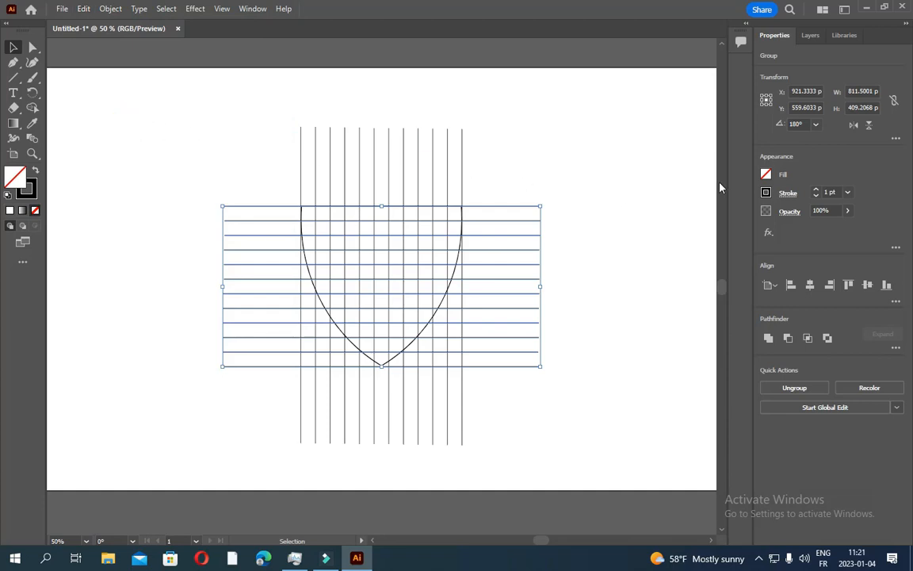
click(796, 124)
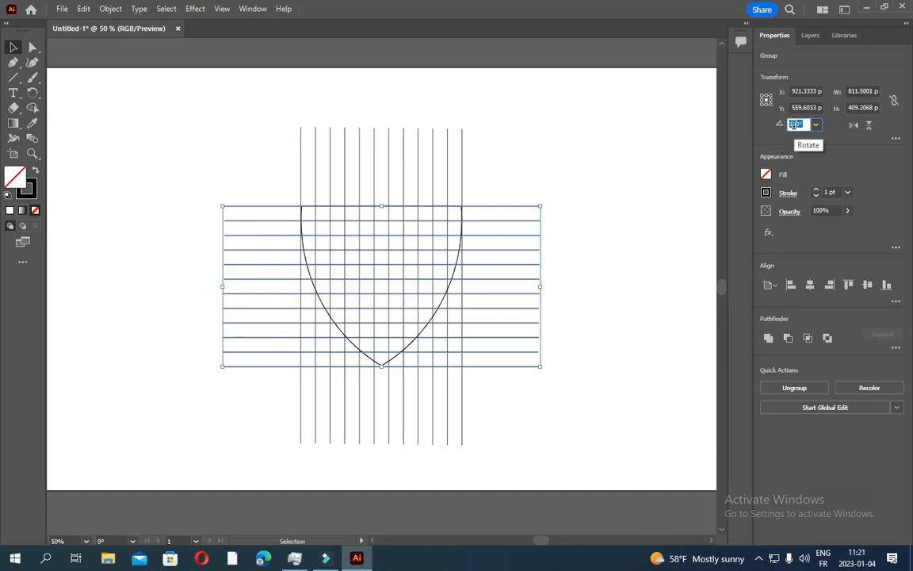
text(45)
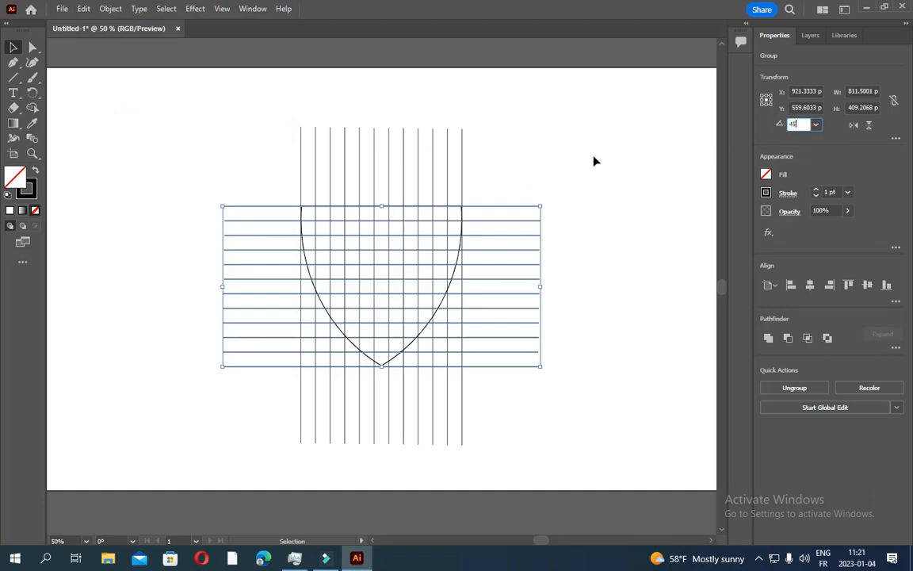
click(552, 161)
Duplicate the diagonal line group in place and reflect the copy across the vertical axis
drag(515, 163, 485, 190)
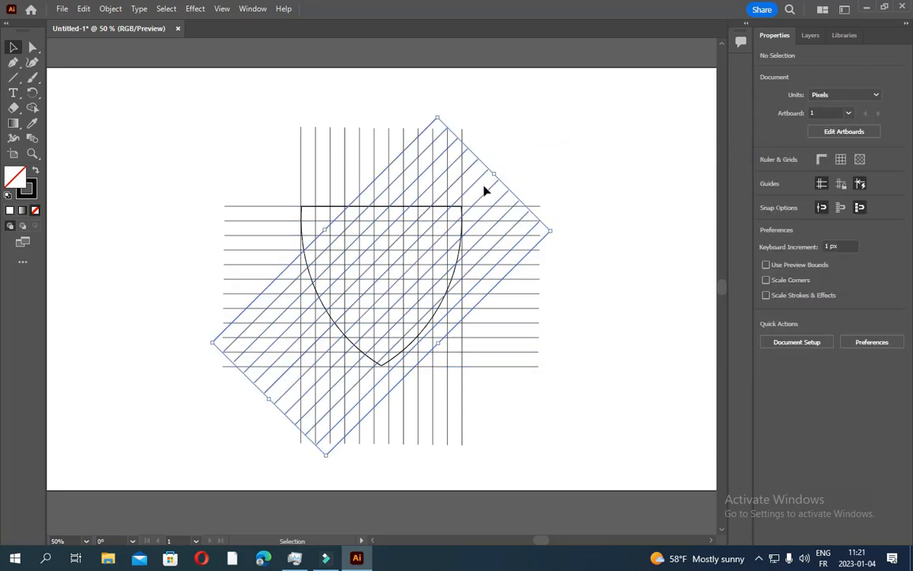
click(84, 10)
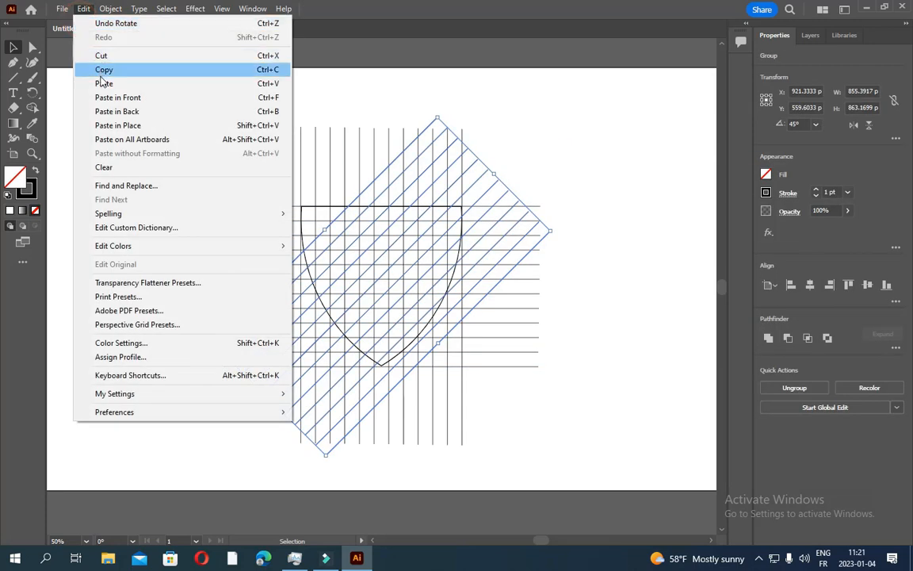
click(100, 70)
click(84, 11)
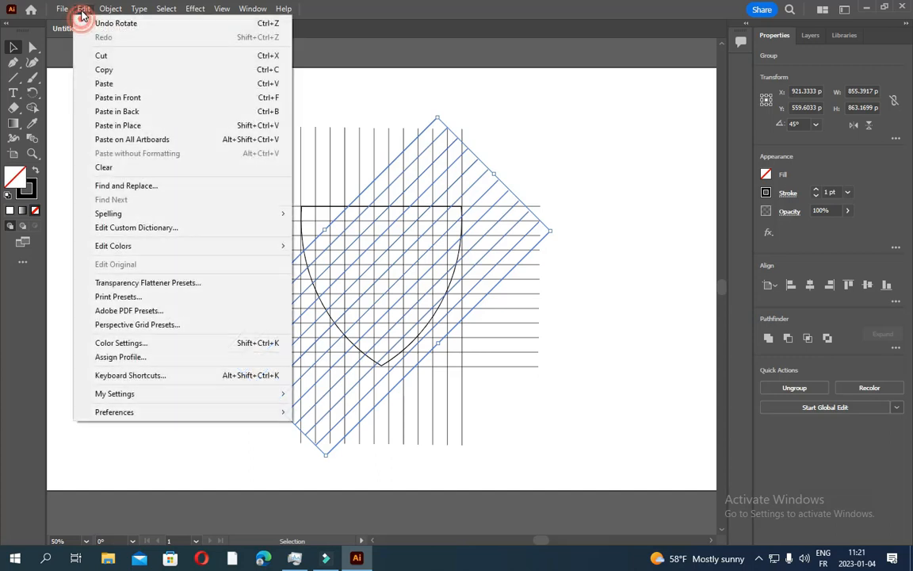
click(119, 125)
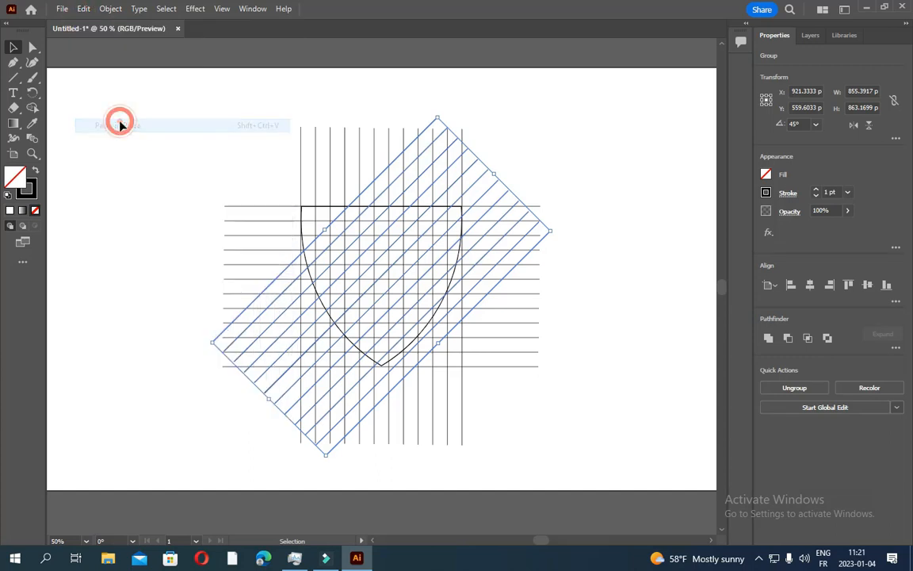
right_click(478, 184)
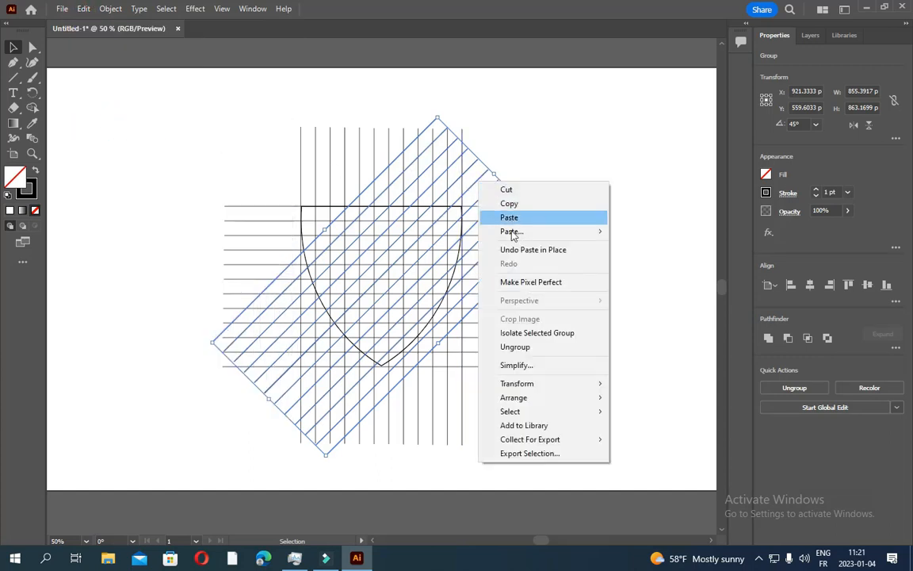
mouse_move(534, 387)
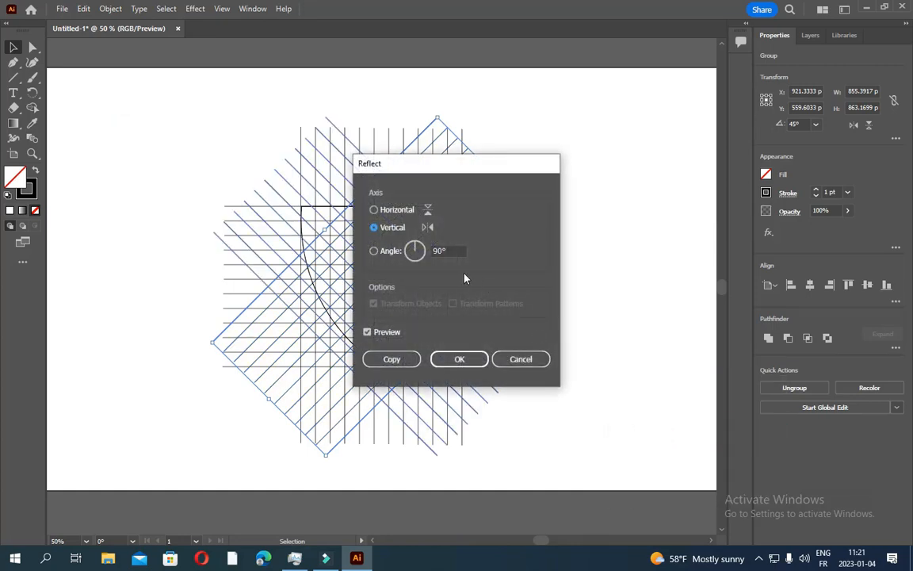
click(459, 359)
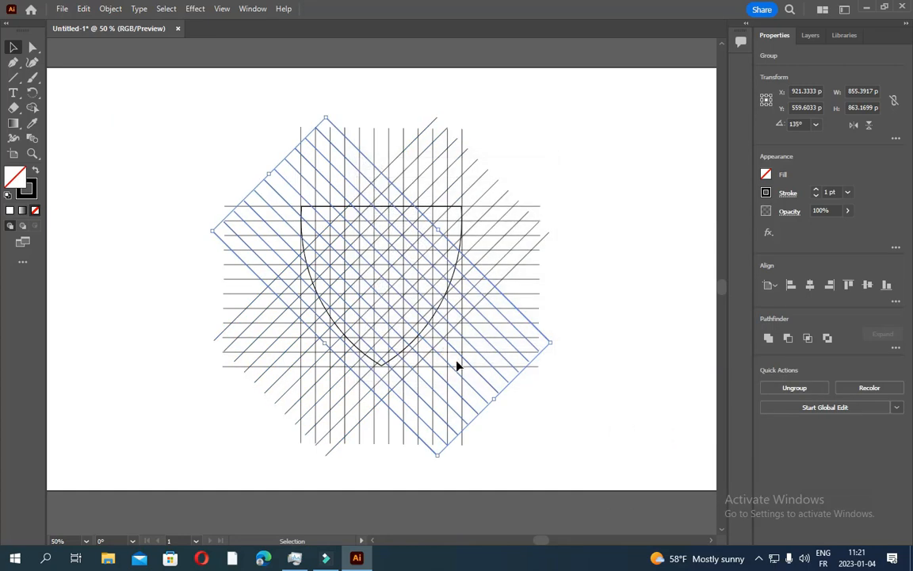
click(600, 151)
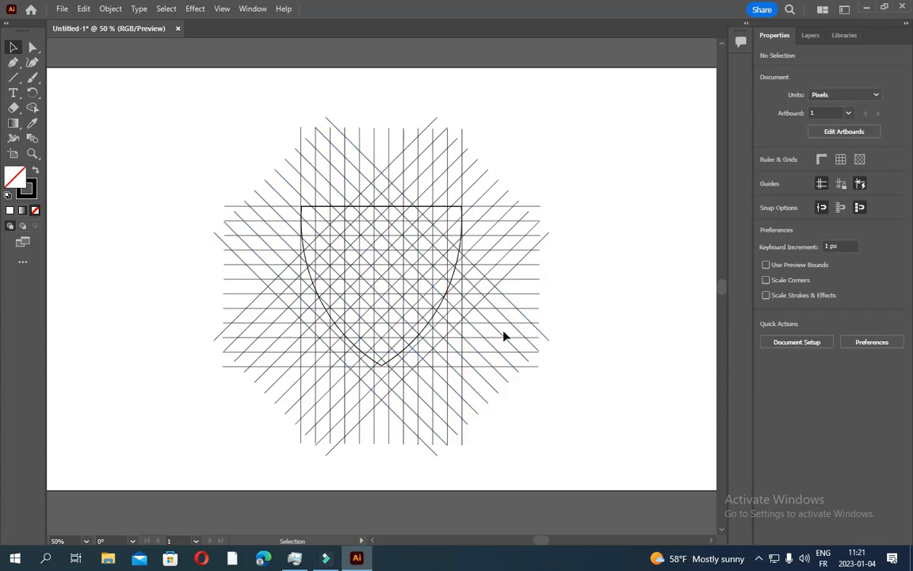
Duplicate the shield outline in place
click(86, 540)
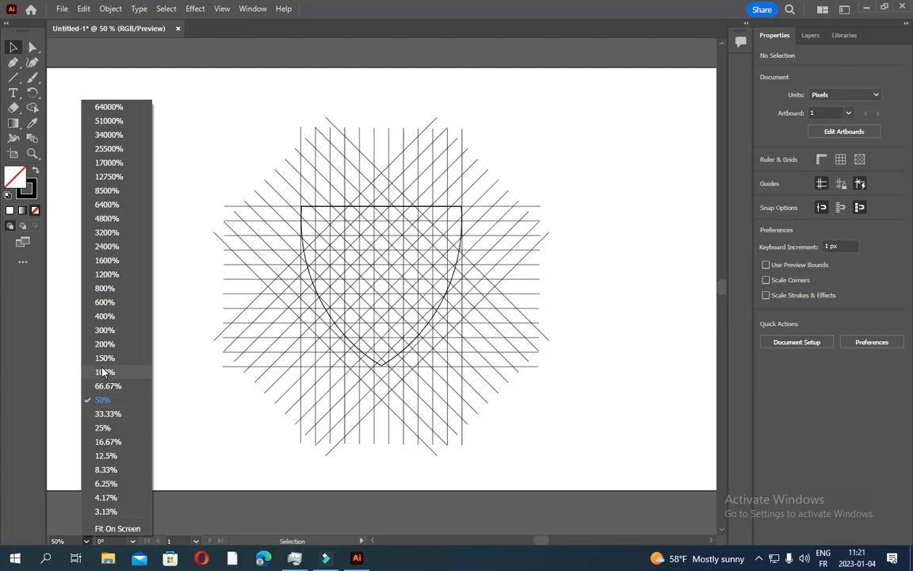
click(102, 370)
click(237, 260)
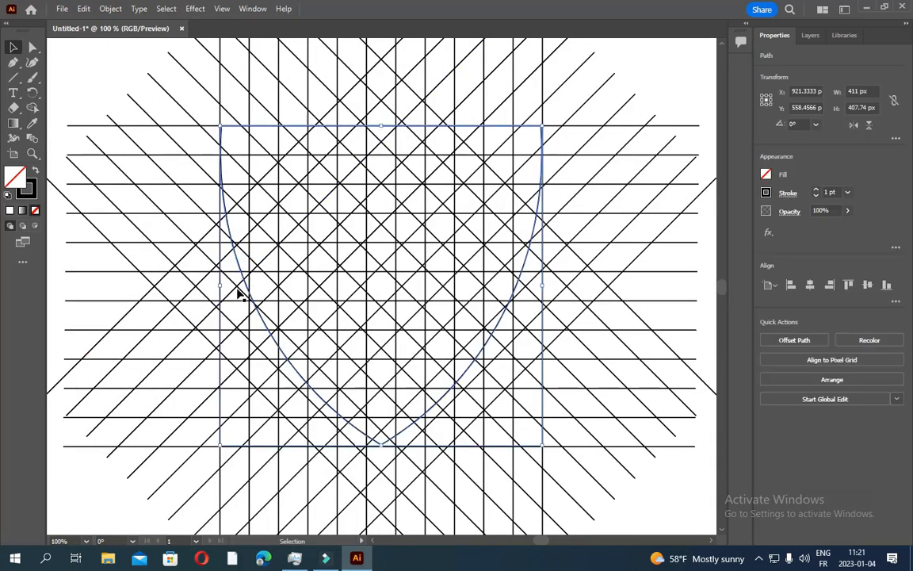
click(86, 10)
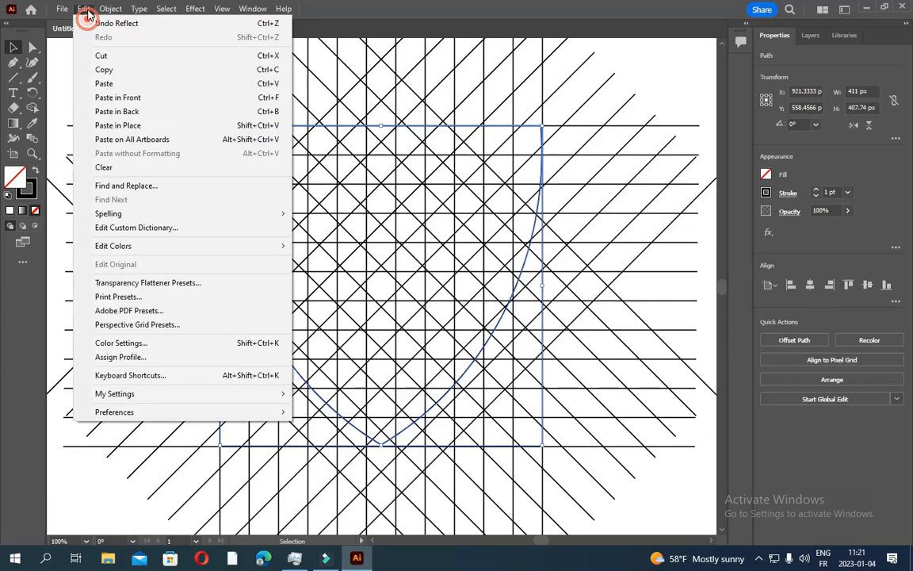
click(110, 72)
click(84, 8)
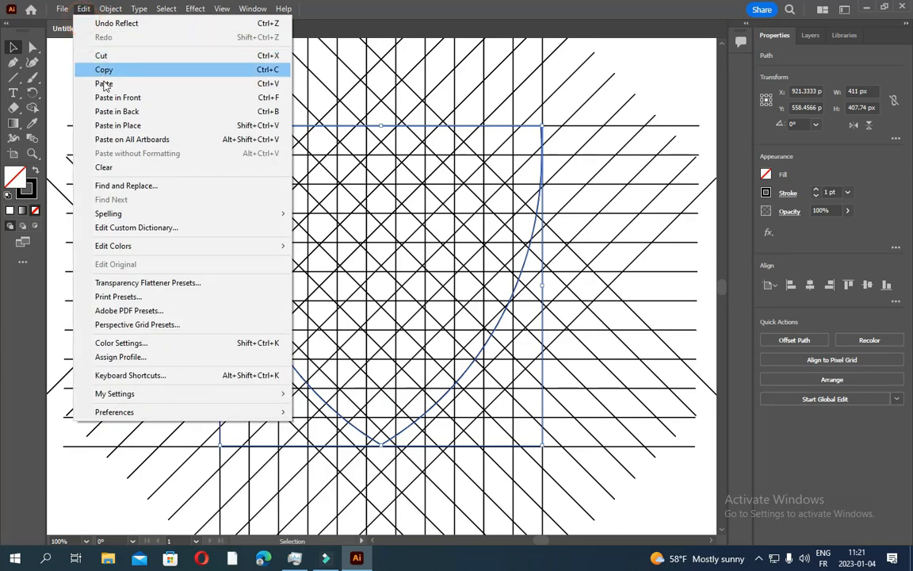
click(119, 126)
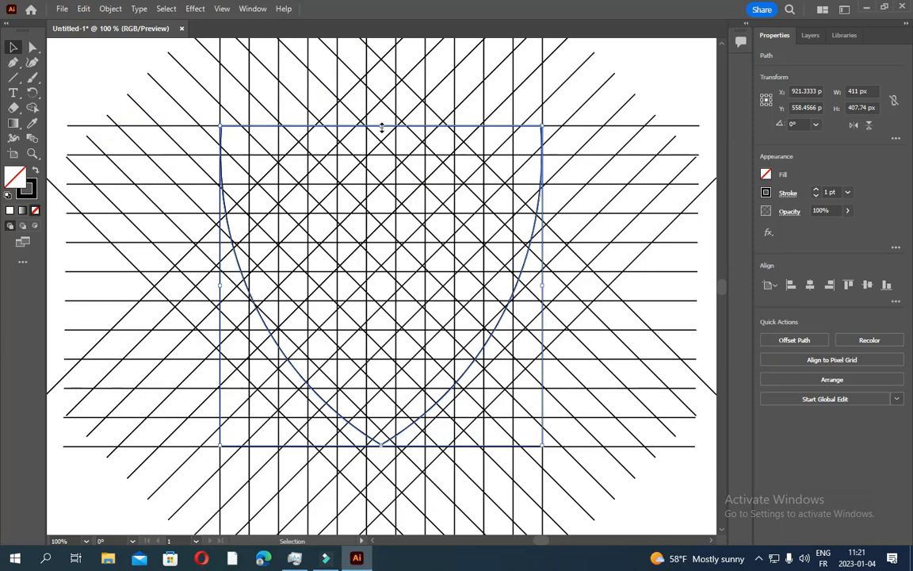
Shrink the shield copy to 339 × 314 px, inset one grid line from the original's top and sides, with its tip raised
drag(382, 127, 379, 157)
drag(222, 302, 250, 294)
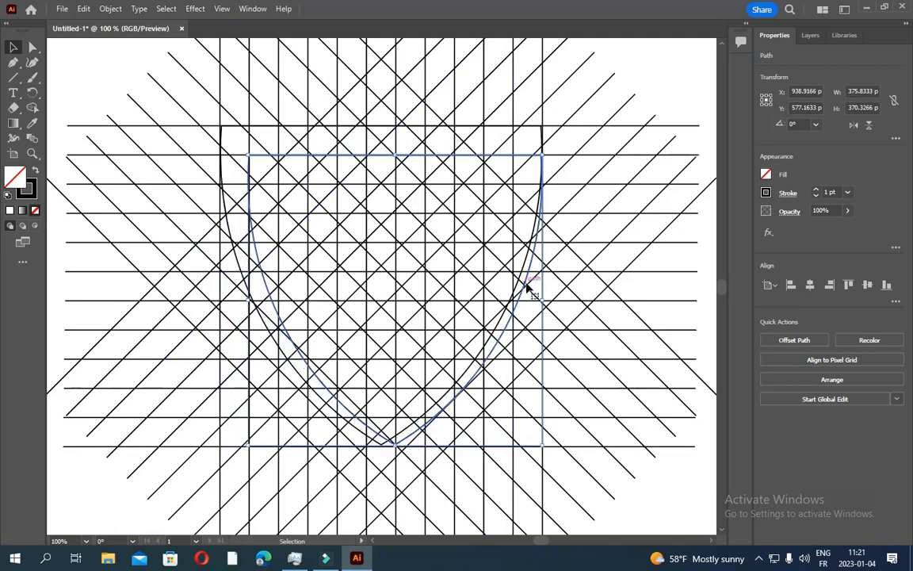
drag(542, 302, 511, 302)
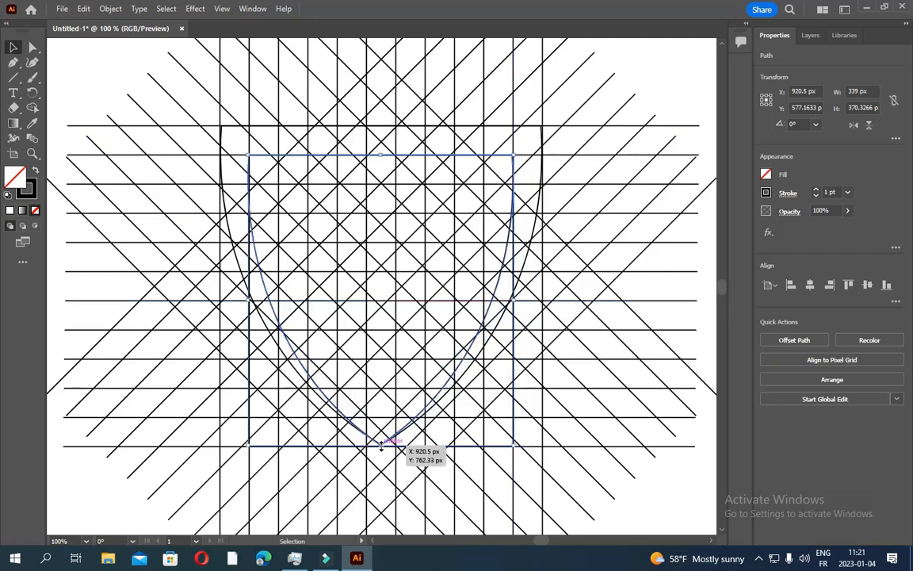
drag(381, 447, 380, 401)
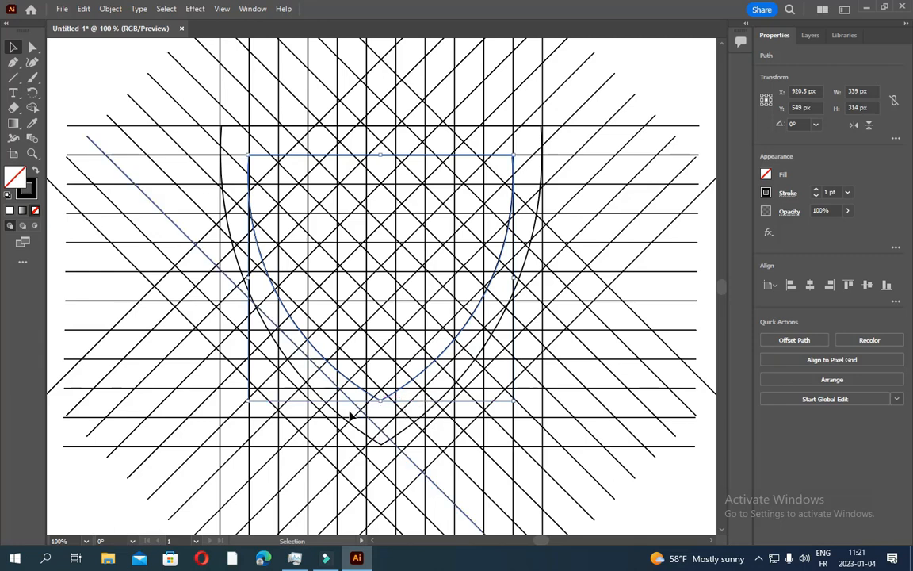
click(98, 66)
click(85, 541)
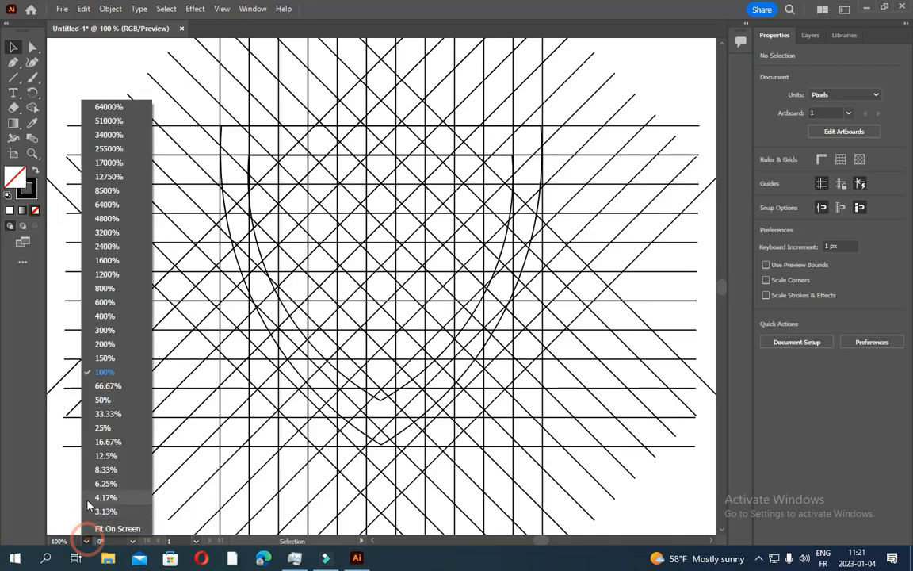
click(105, 400)
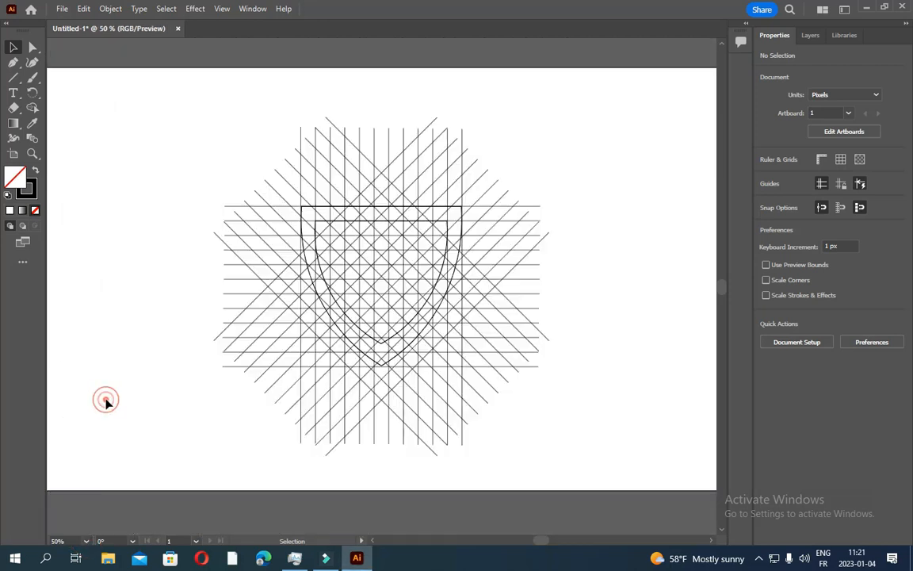
click(597, 160)
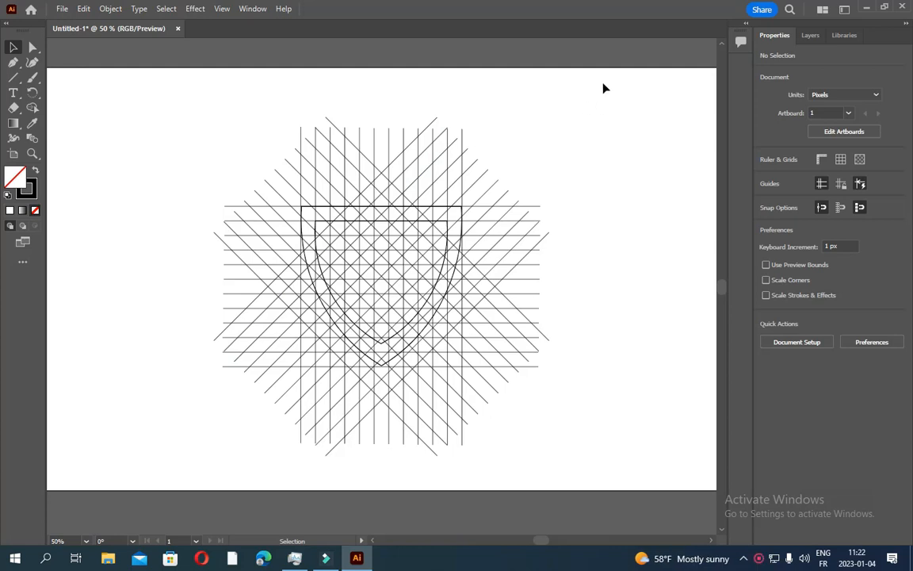
drag(572, 112, 155, 497)
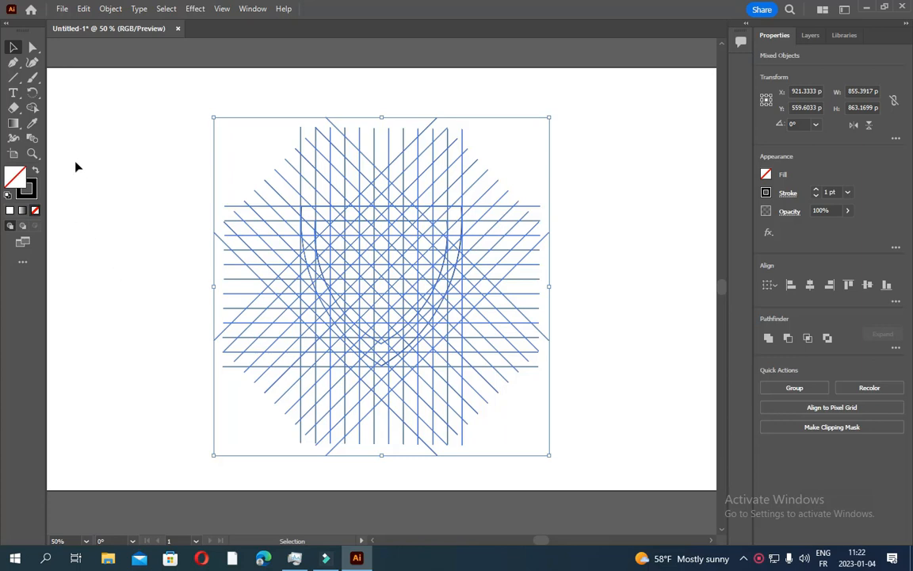
click(140, 158)
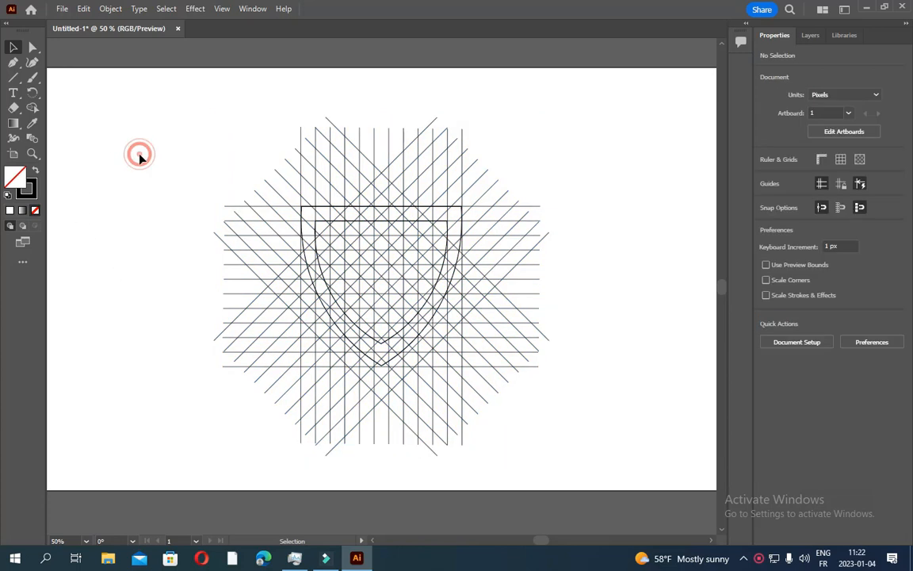
Set the Paintbrush fill to black (020202) and paint a short vertical mark at the grid's top centre and a horizontal one at its right side
click(32, 79)
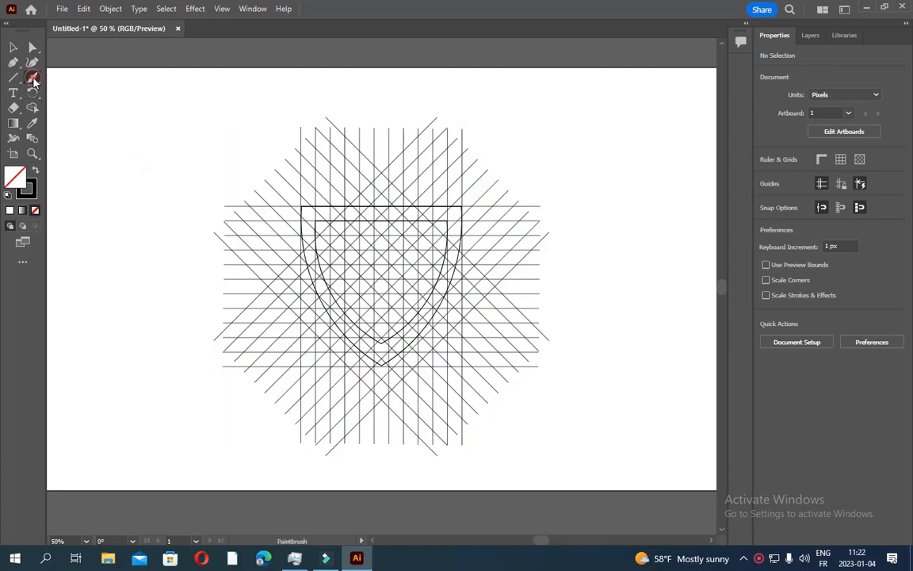
click(19, 177)
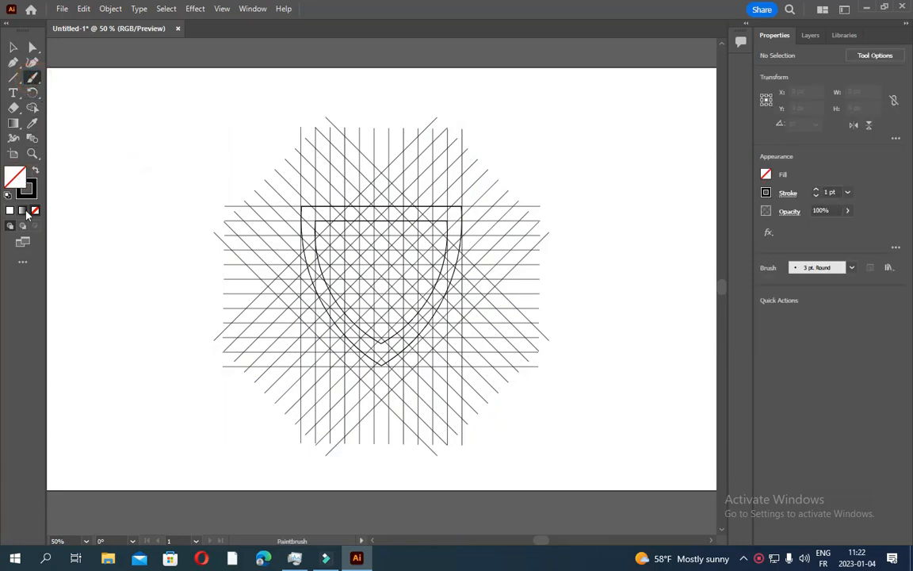
double_click(16, 177)
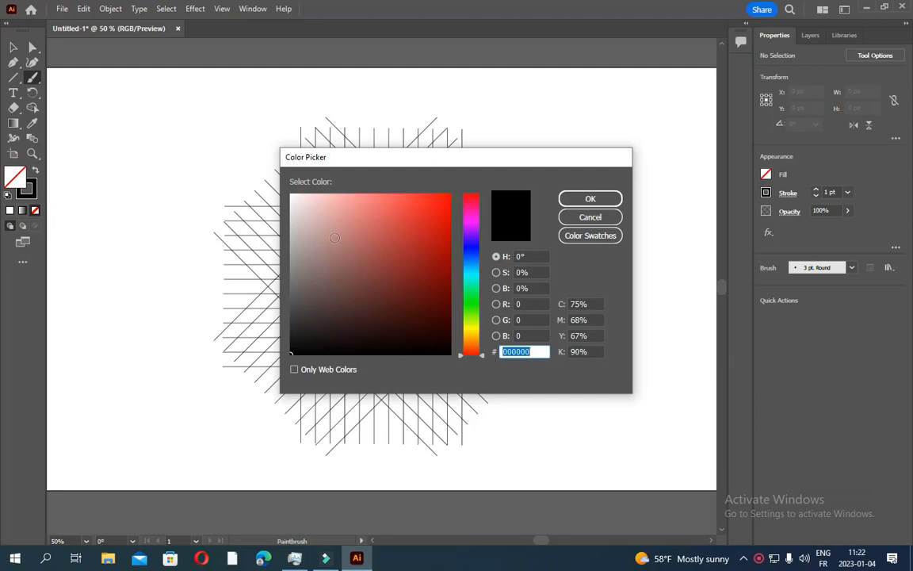
click(295, 351)
click(578, 199)
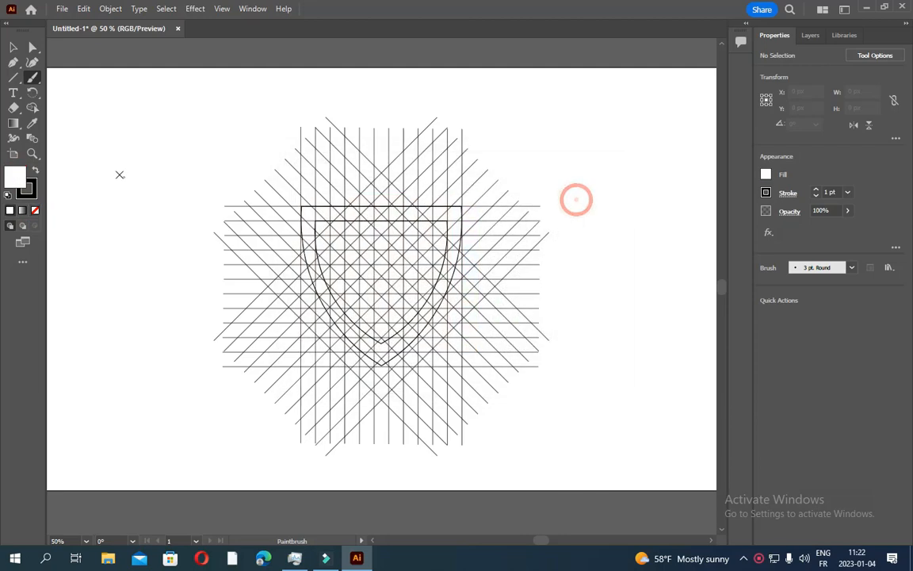
double_click(16, 176)
click(295, 350)
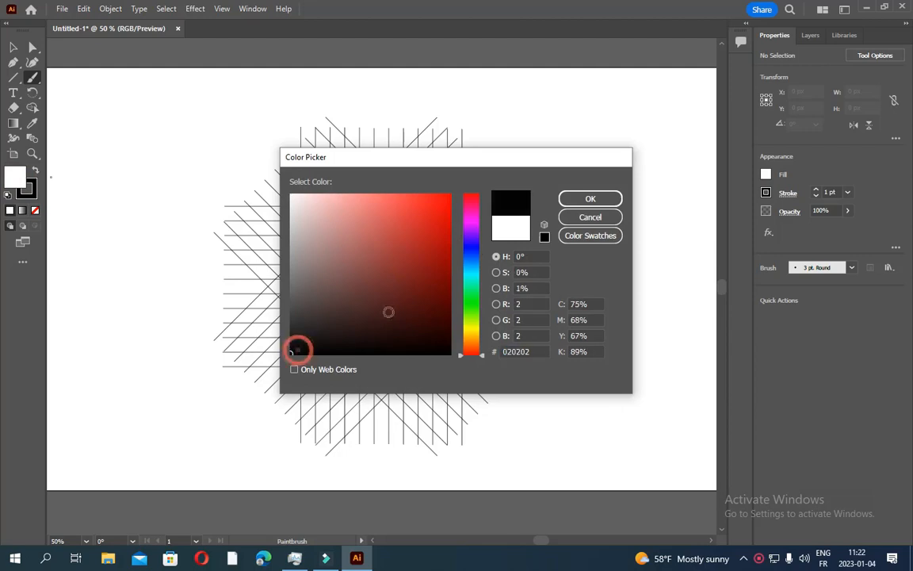
click(578, 198)
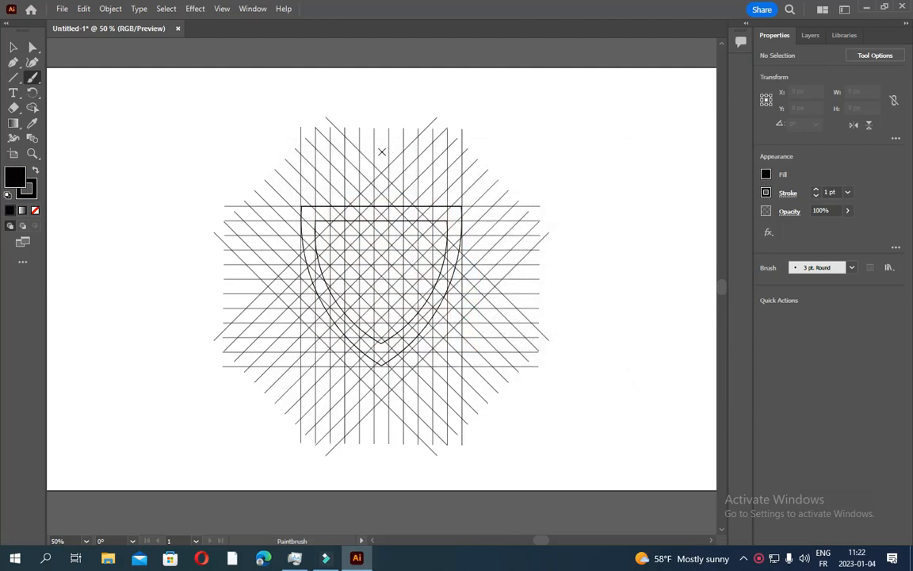
drag(382, 138, 379, 163)
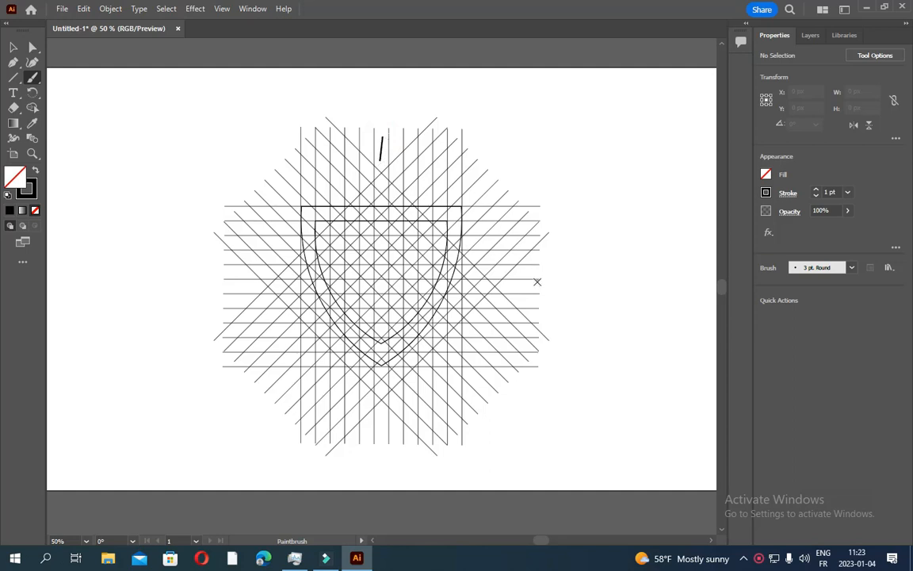
drag(503, 287, 546, 286)
Select the whole grid with both shields for the Shape Builder and set the fill to black (000000)
click(32, 107)
click(12, 47)
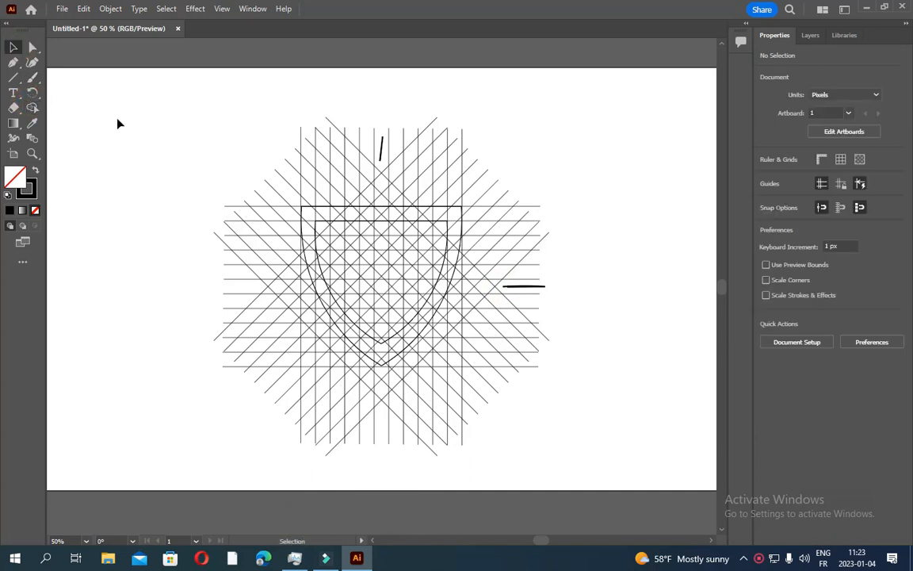
drag(120, 112, 618, 465)
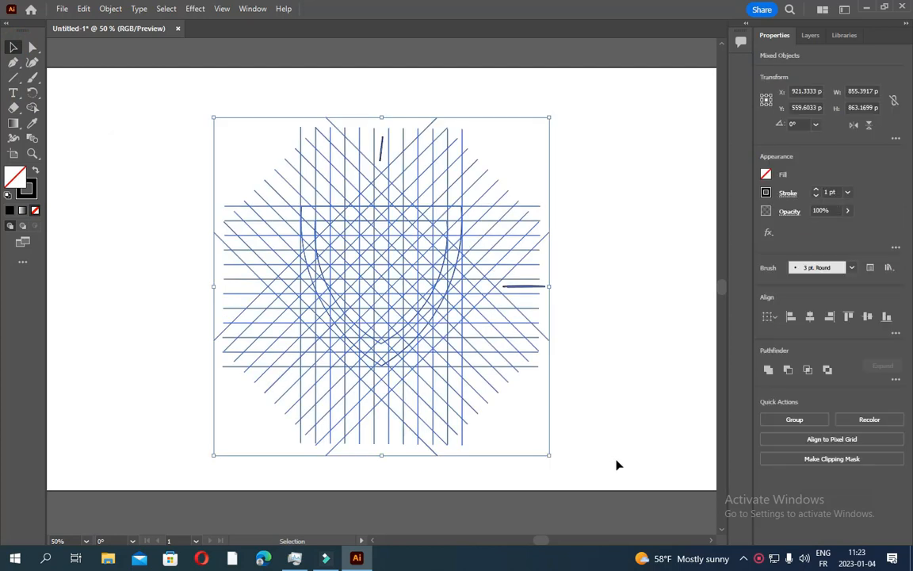
click(33, 108)
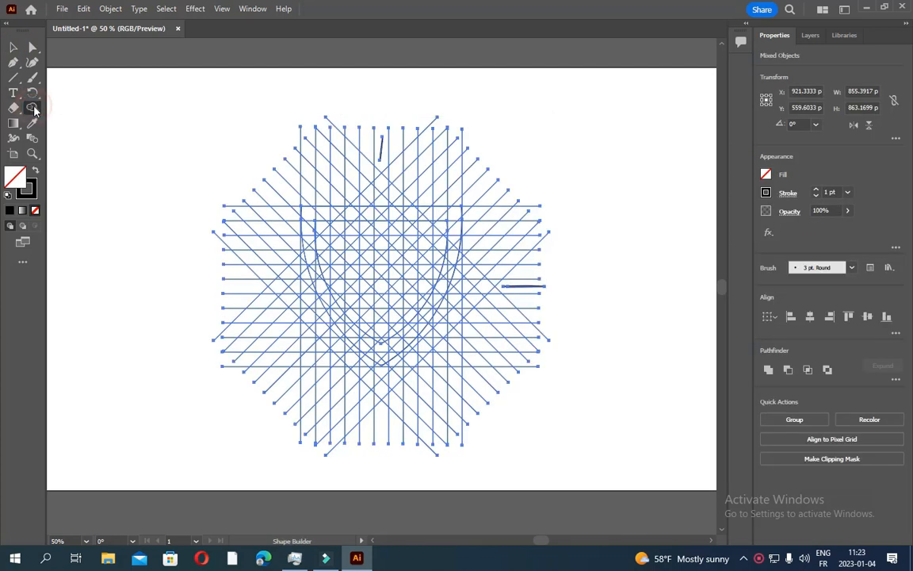
double_click(22, 185)
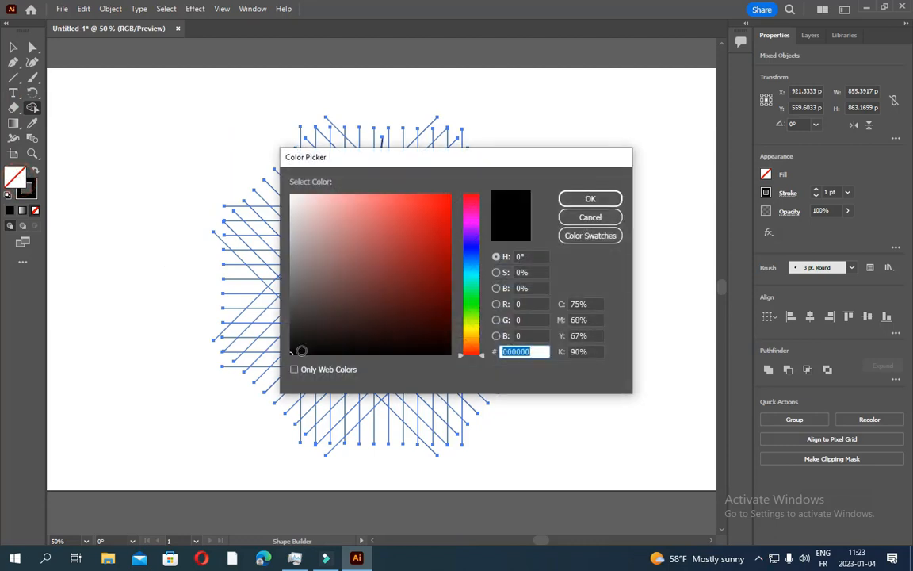
click(589, 198)
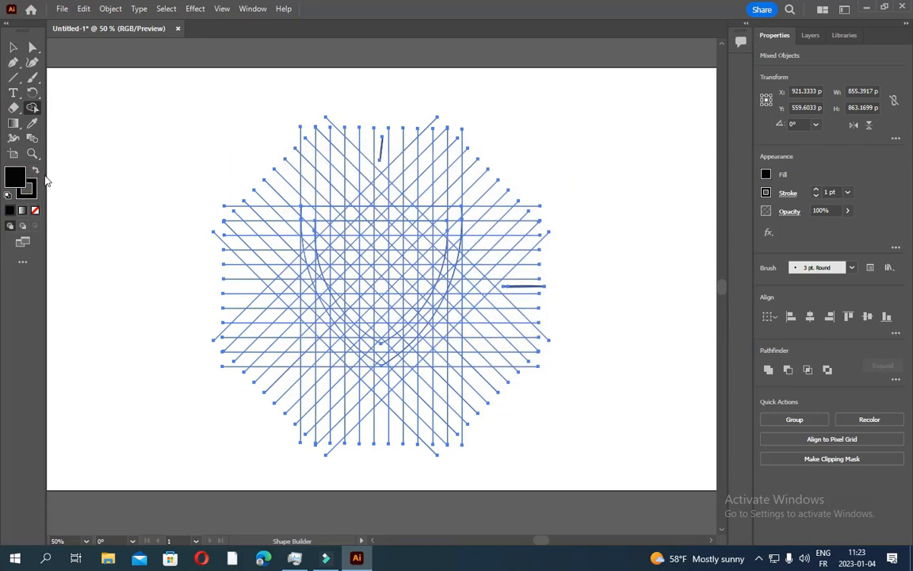
Fill the cell columns on both sides of the shield's centre column with the Shape Builder, bridging them at the top edge and at mid-height
click(85, 541)
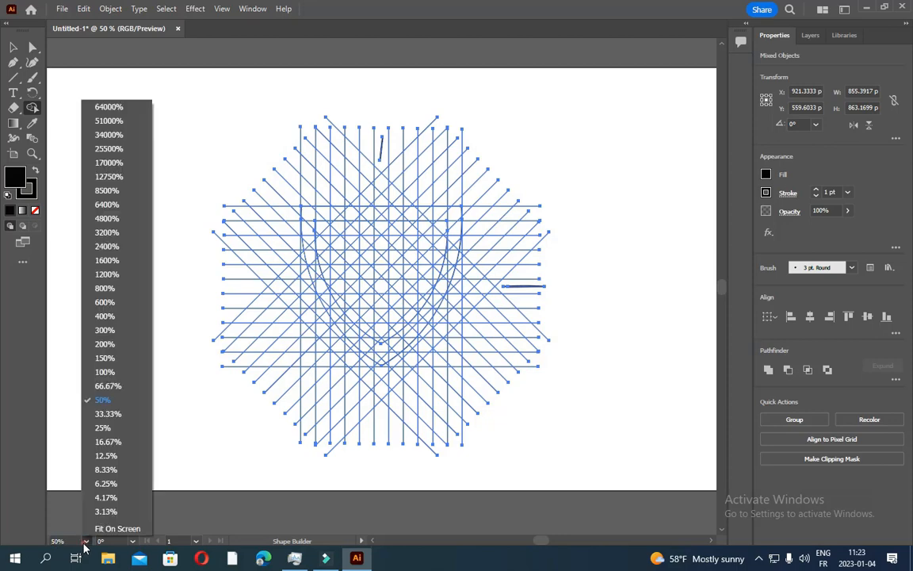
click(105, 357)
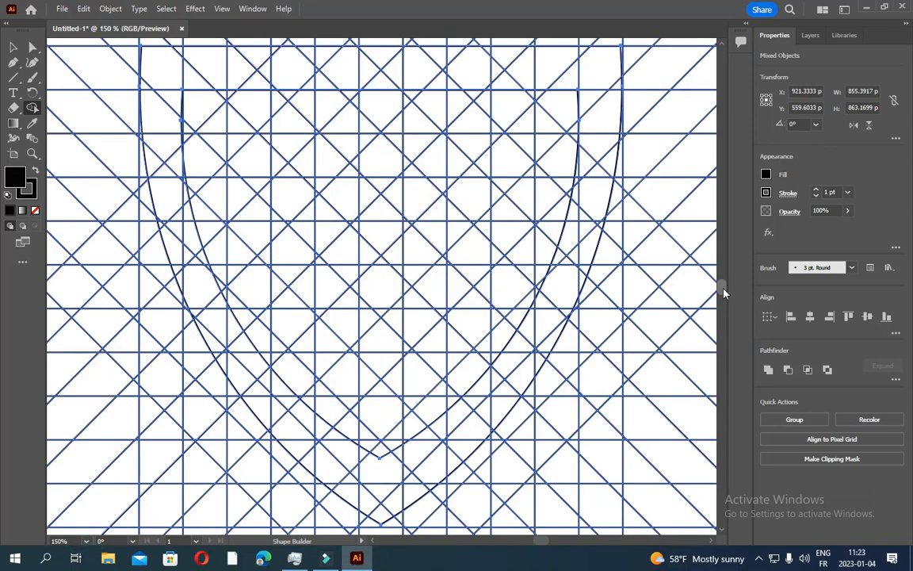
click(86, 541)
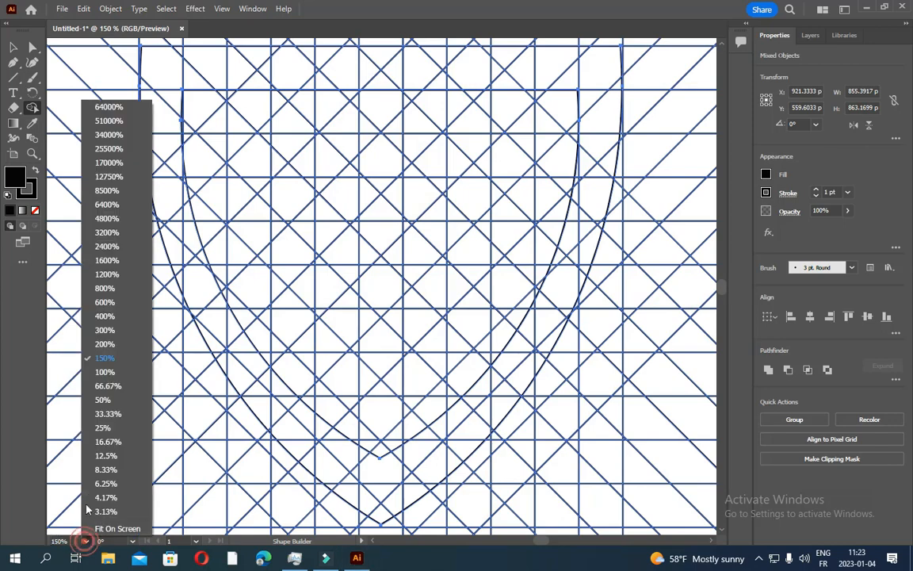
click(105, 372)
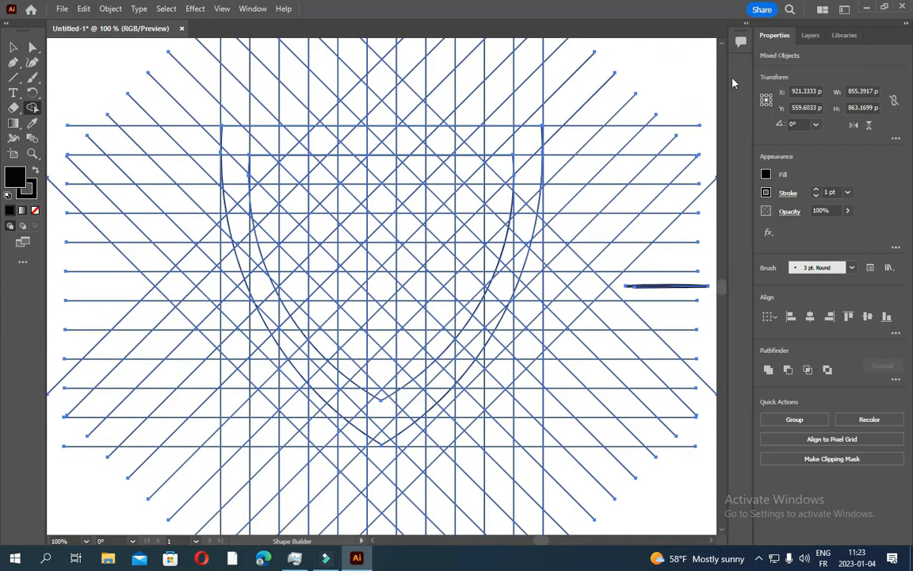
scroll(651, 41, up, 1)
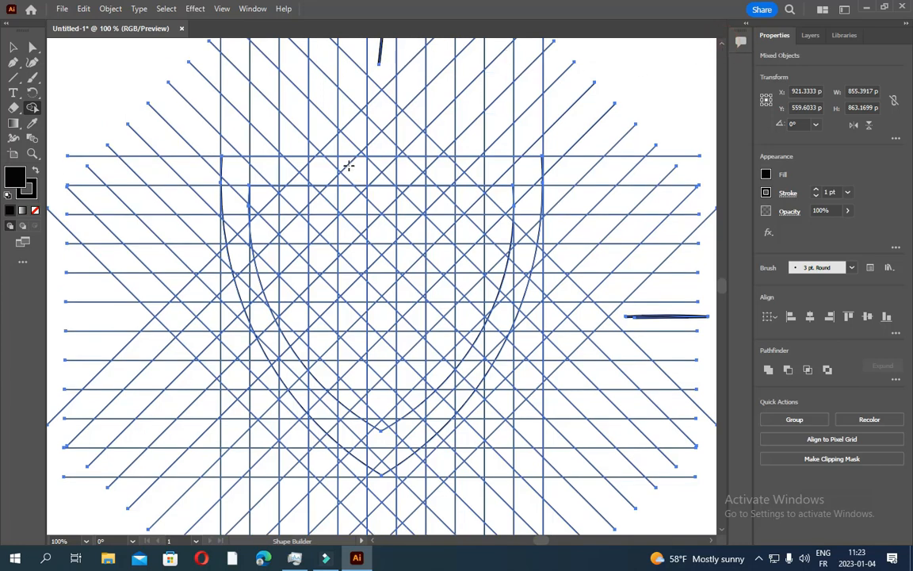
mouse_move(345, 163)
mouse_down()
mouse_move(359, 236)
mouse_move(353, 447)
mouse_up()
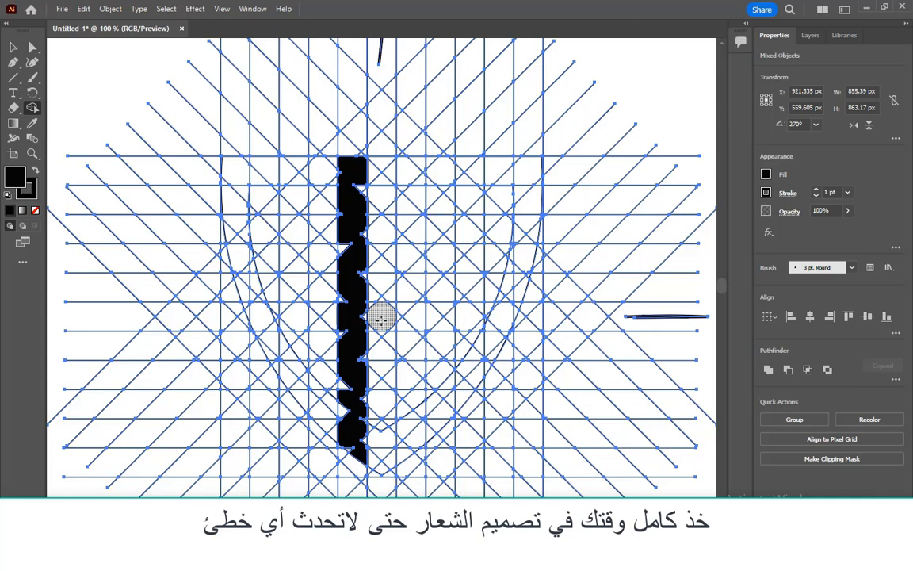
mouse_move(381, 318)
mouse_down()
mouse_move(415, 367)
mouse_move(414, 442)
mouse_up()
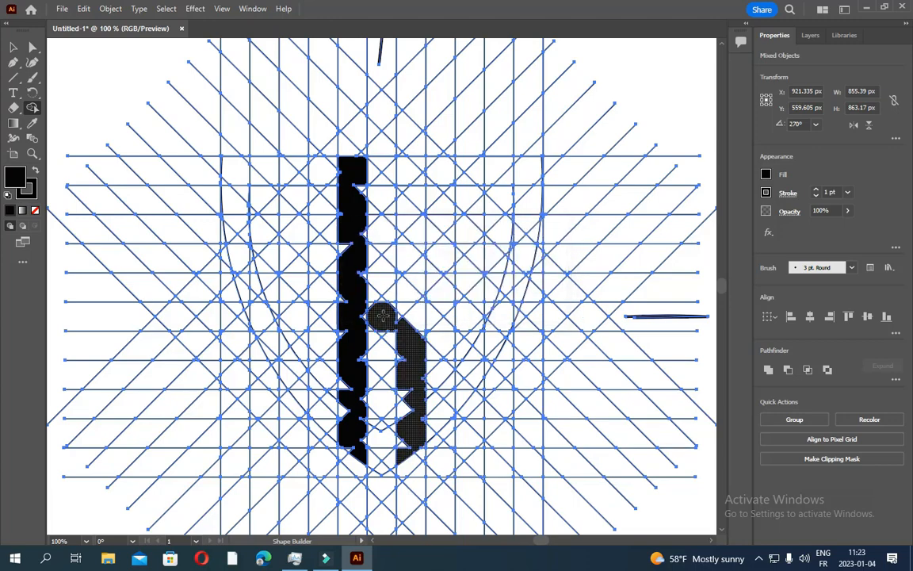
mouse_move(381, 316)
mouse_down()
mouse_move(409, 295)
mouse_move(419, 171)
mouse_move(383, 173)
mouse_move(349, 157)
mouse_up()
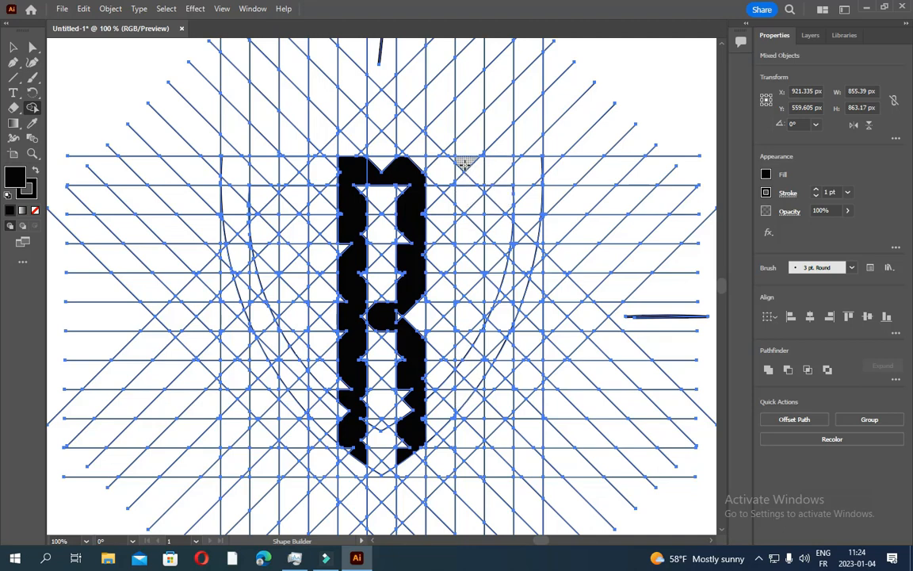
Fill the shield's right-hand letter with the Shape Builder: its inner column, top bar, short outer arm and the curved lower section
mouse_move(466, 163)
mouse_down()
mouse_move(474, 315)
mouse_move(466, 392)
mouse_up()
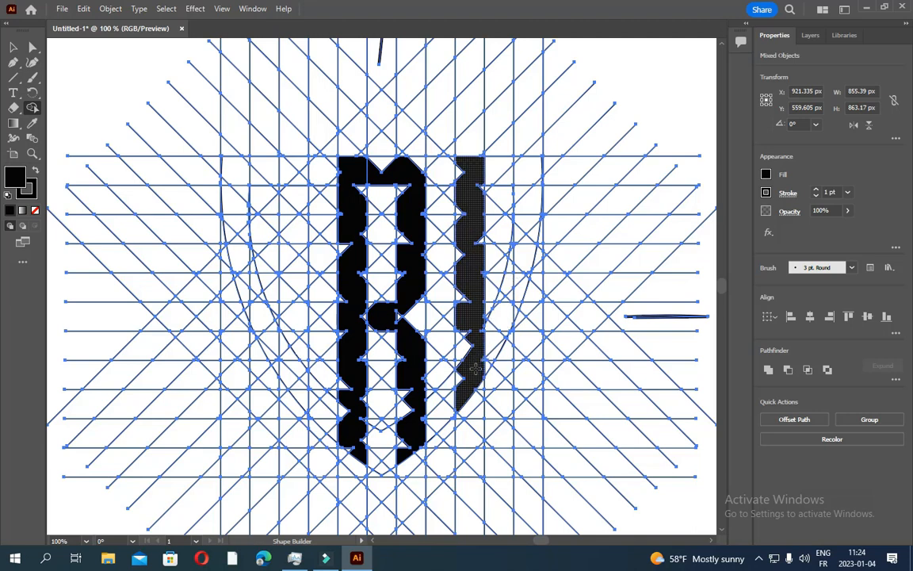
drag(475, 368, 498, 327)
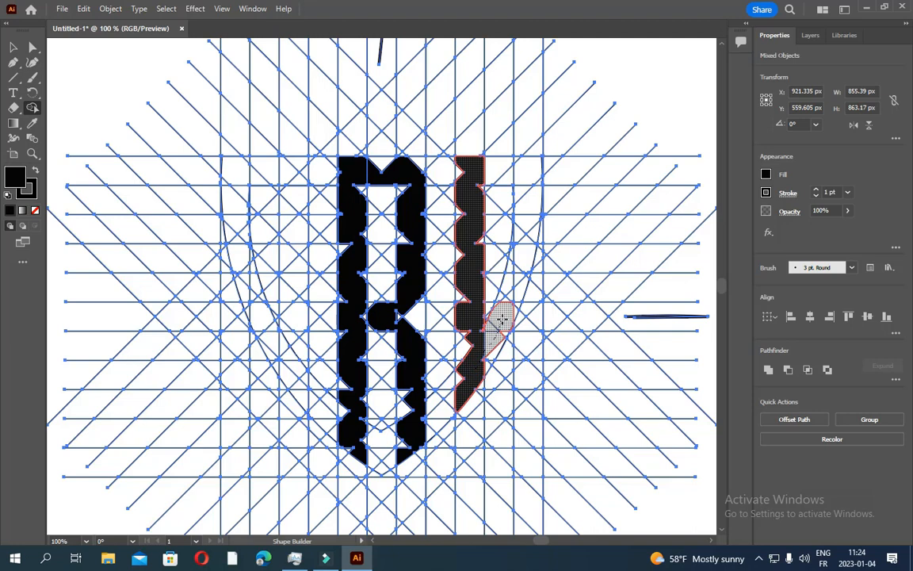
drag(505, 301, 506, 293)
drag(508, 268, 510, 262)
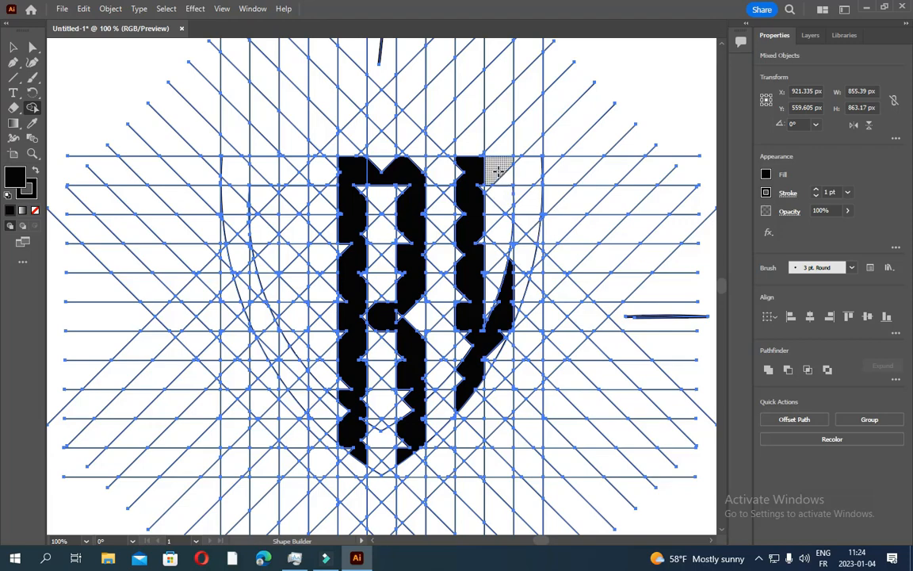
mouse_move(499, 171)
mouse_down()
mouse_move(527, 194)
mouse_move(537, 236)
mouse_up()
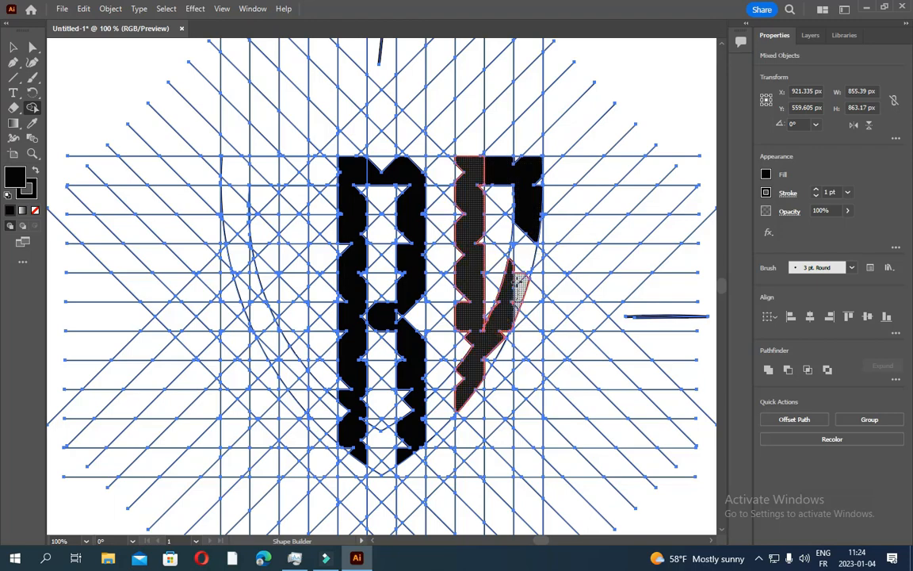
drag(517, 279, 519, 284)
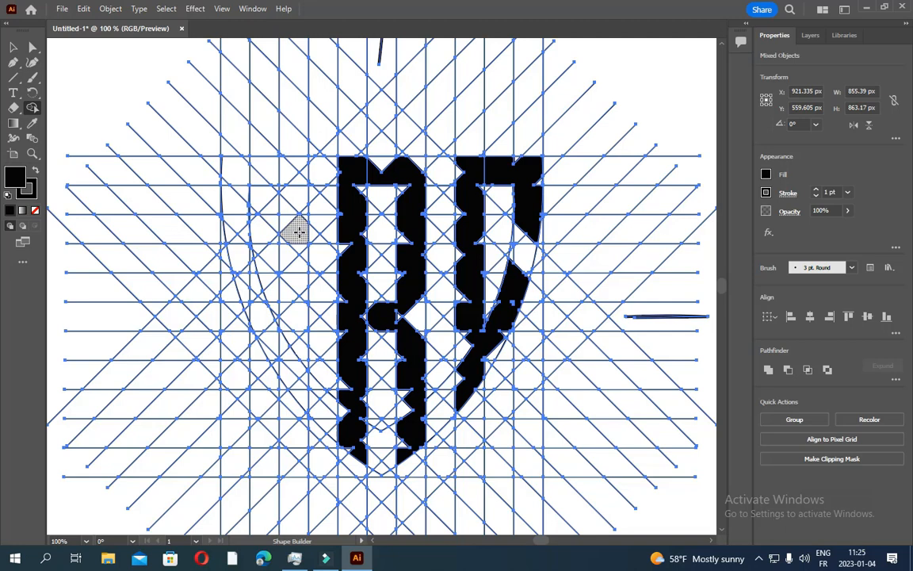
Fill an S-shaped letter along the shield's left side with the Shape Builder, down to its curved lower point
mouse_move(305, 254)
mouse_down()
mouse_move(291, 210)
mouse_move(296, 183)
mouse_up()
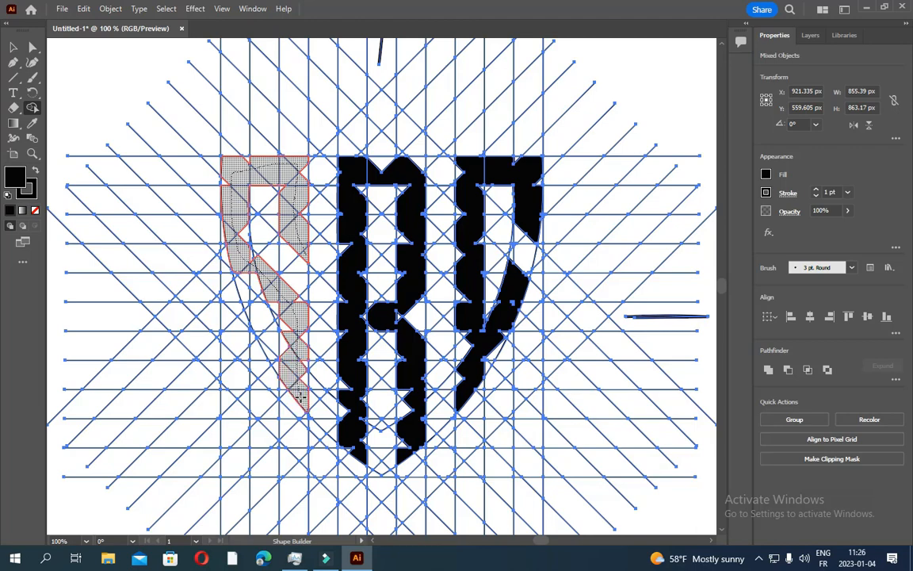
click(300, 392)
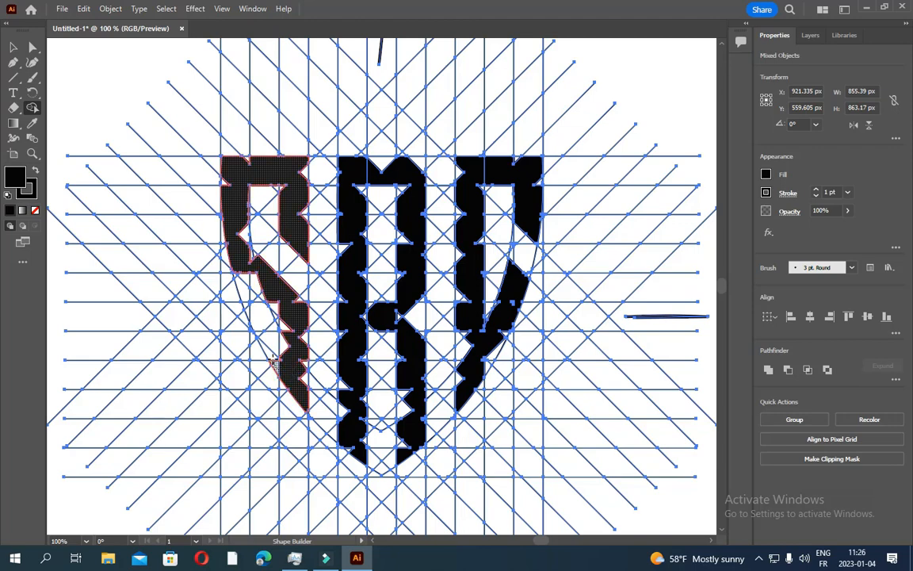
drag(272, 358, 299, 358)
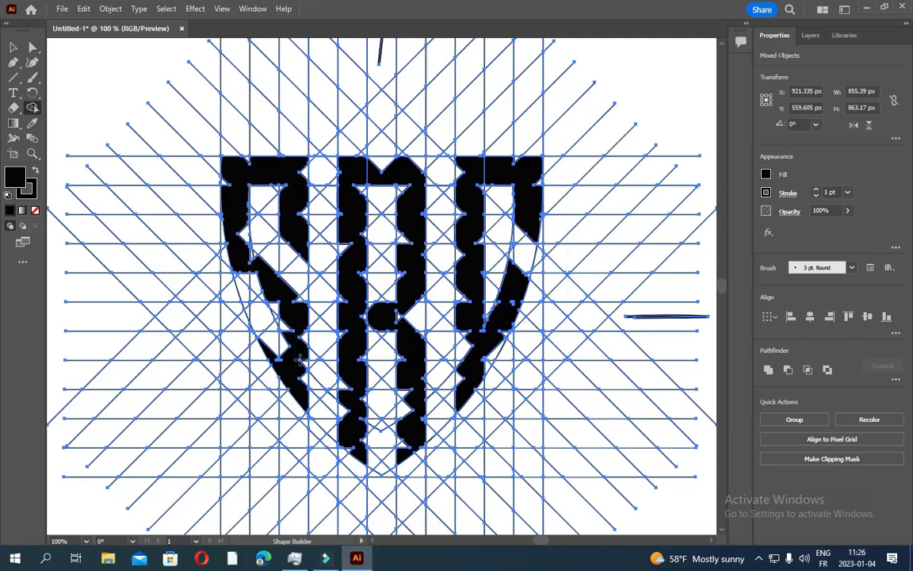
Merge the leftover cells along the S's diagonal, lower column and outer curve into the black shape
click(87, 542)
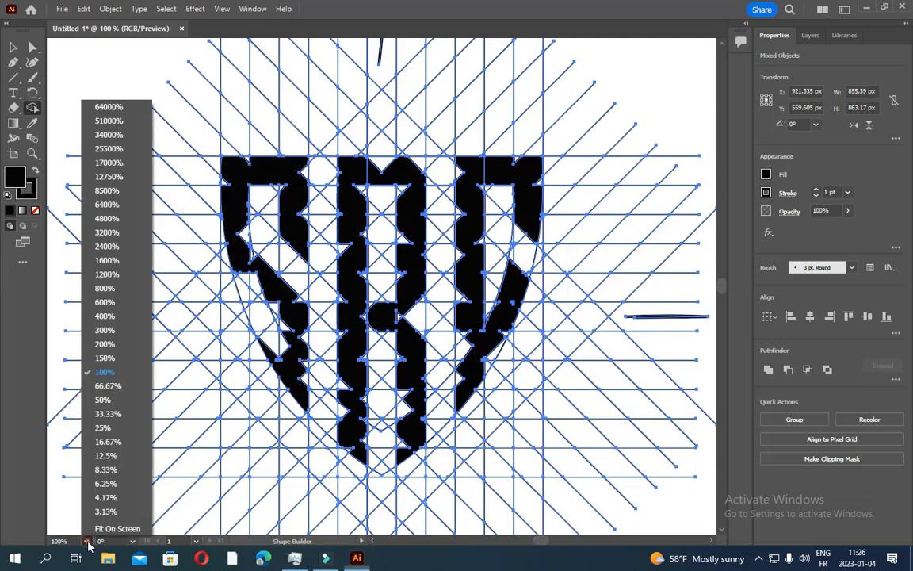
click(105, 344)
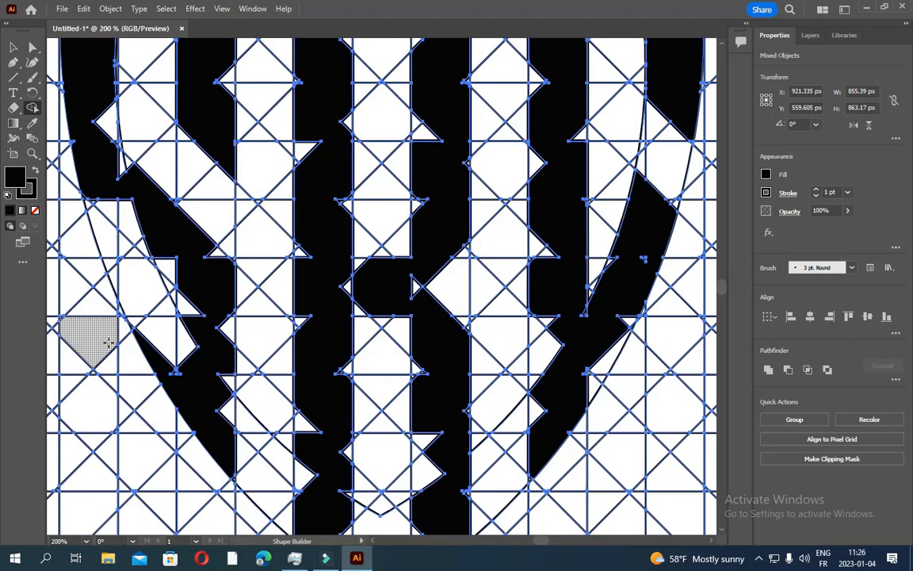
click(210, 361)
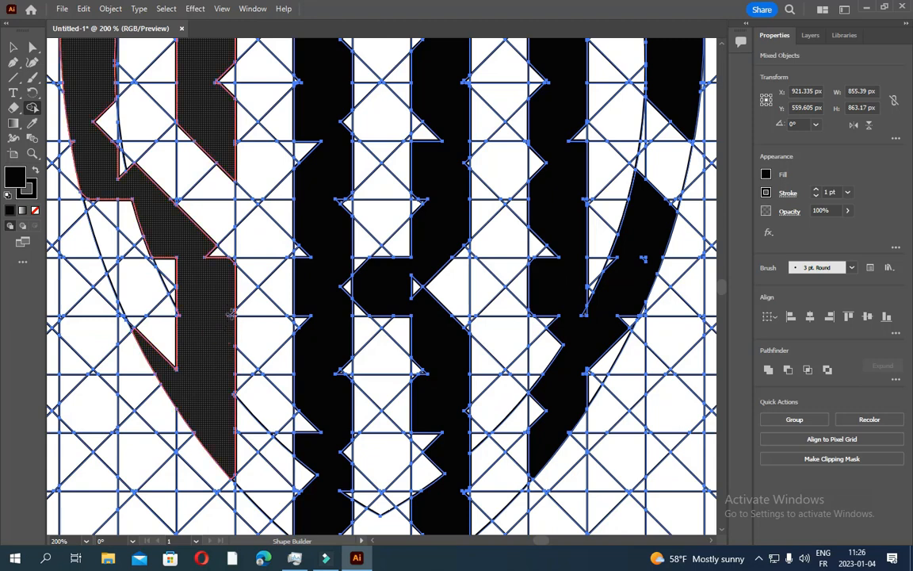
click(196, 288)
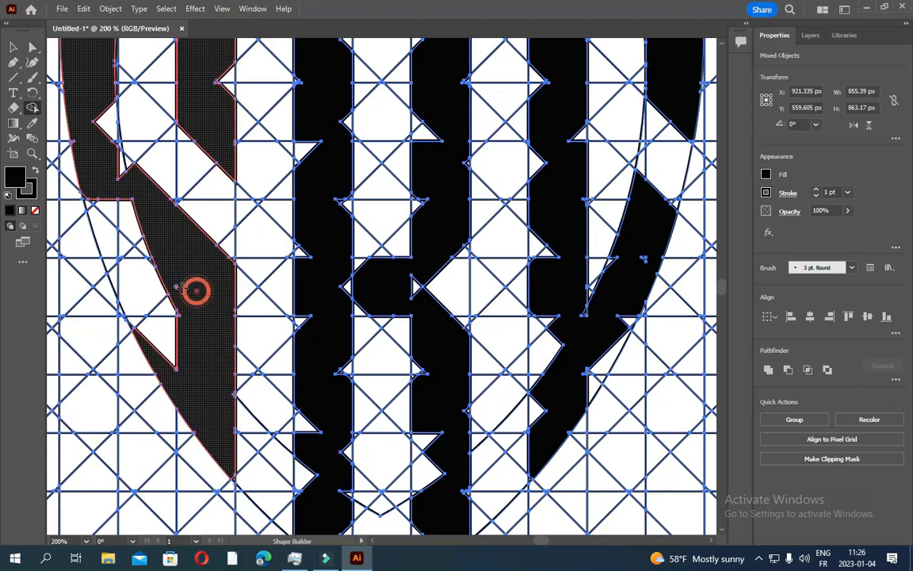
drag(92, 149, 93, 139)
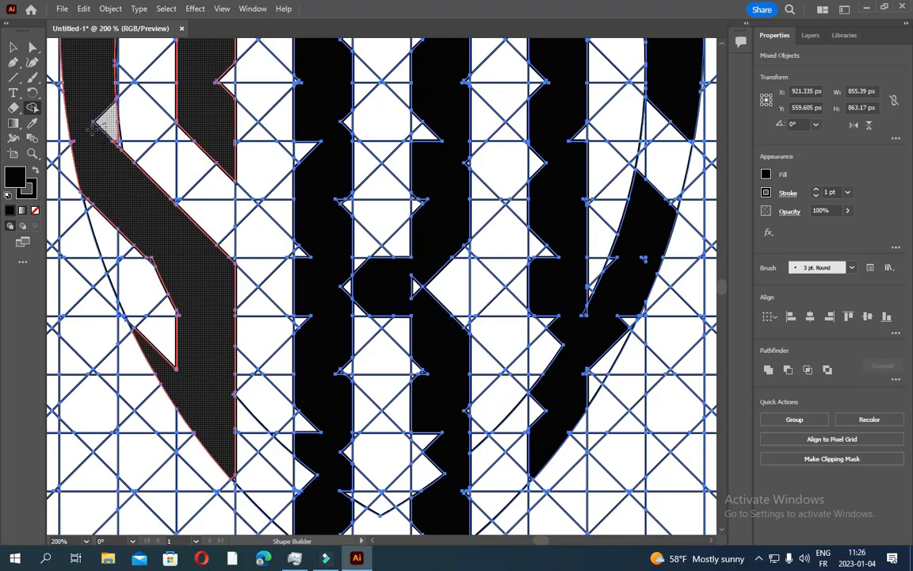
click(97, 128)
Merge the leftover triangular cells in both lower legs of the central R with the Shape Builder
click(86, 541)
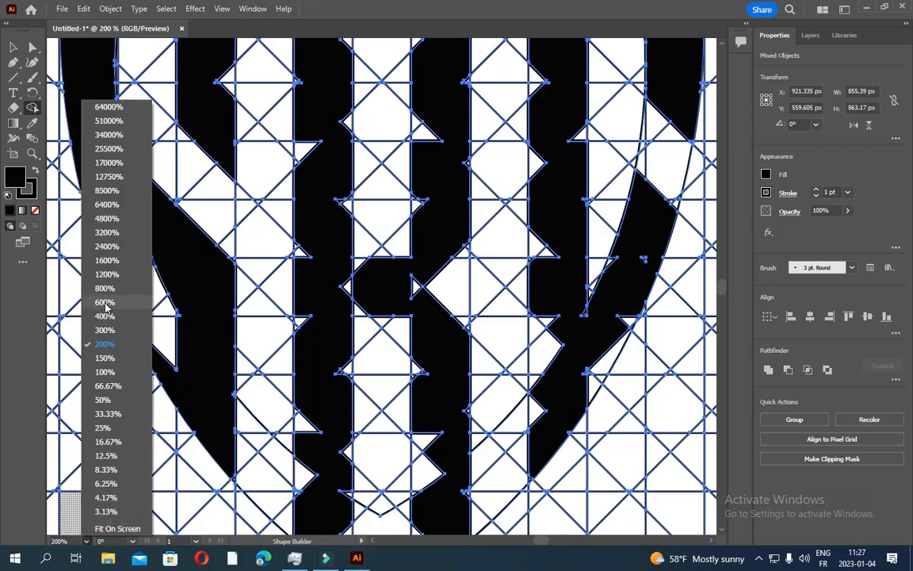
click(99, 265)
mouse_move(160, 418)
mouse_down()
mouse_move(275, 285)
mouse_move(134, 164)
mouse_up()
scroll(135, 164, down, 10)
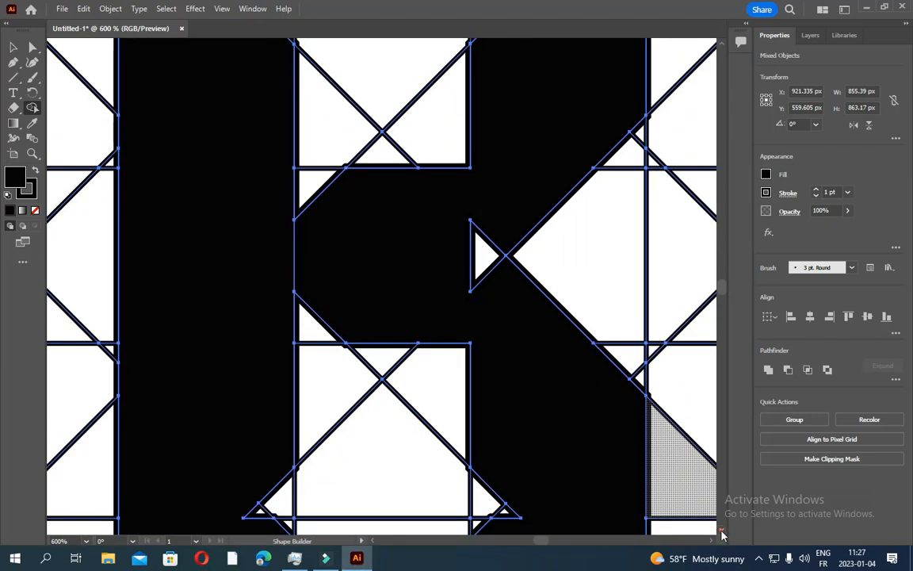
mouse_move(264, 335)
mouse_down()
mouse_move(272, 196)
mouse_move(159, 136)
mouse_up()
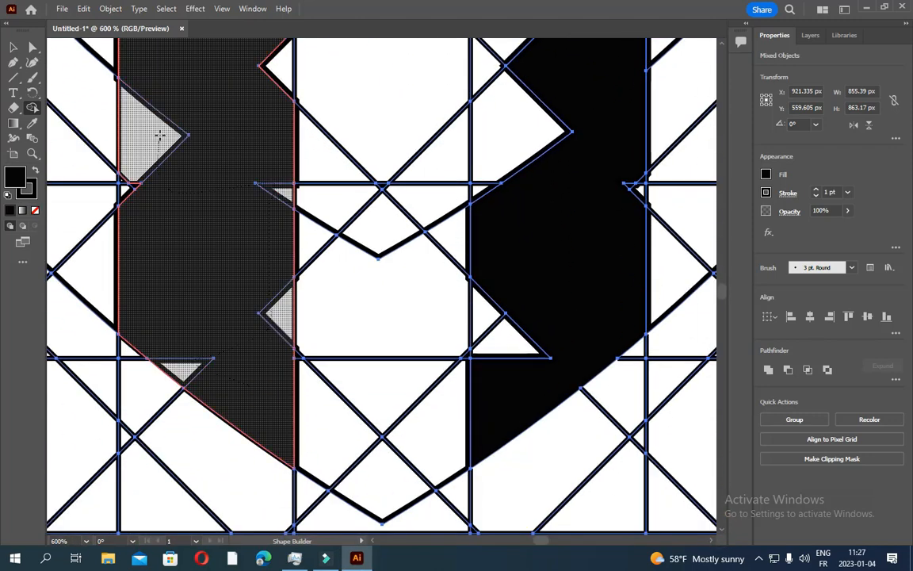
drag(268, 80, 270, 79)
scroll(214, 238, up, 3)
drag(214, 198, 146, 119)
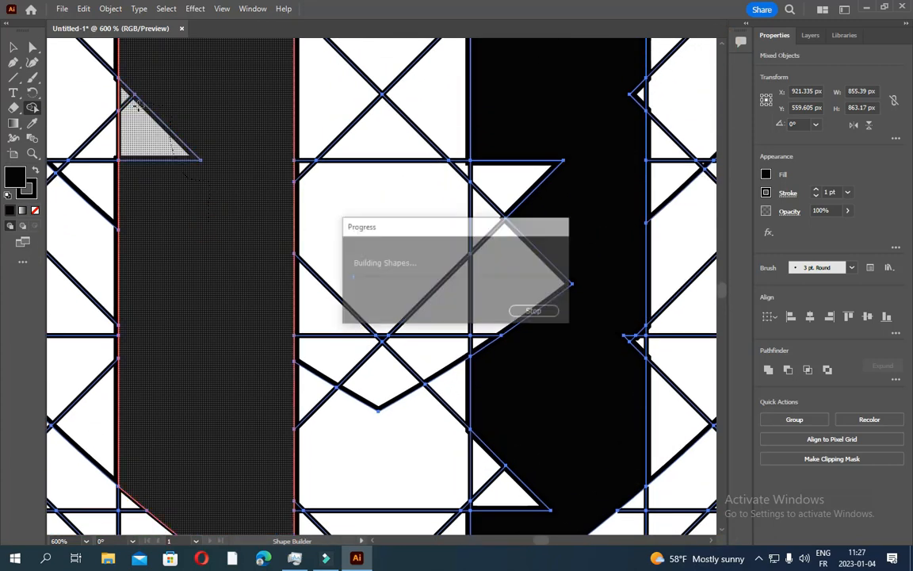
drag(531, 410, 508, 440)
mouse_move(631, 339)
mouse_down()
mouse_move(496, 322)
mouse_move(492, 188)
mouse_up()
Fill the remaining gaps around the R's middle bridge and along its right column
scroll(581, 238, up, 2)
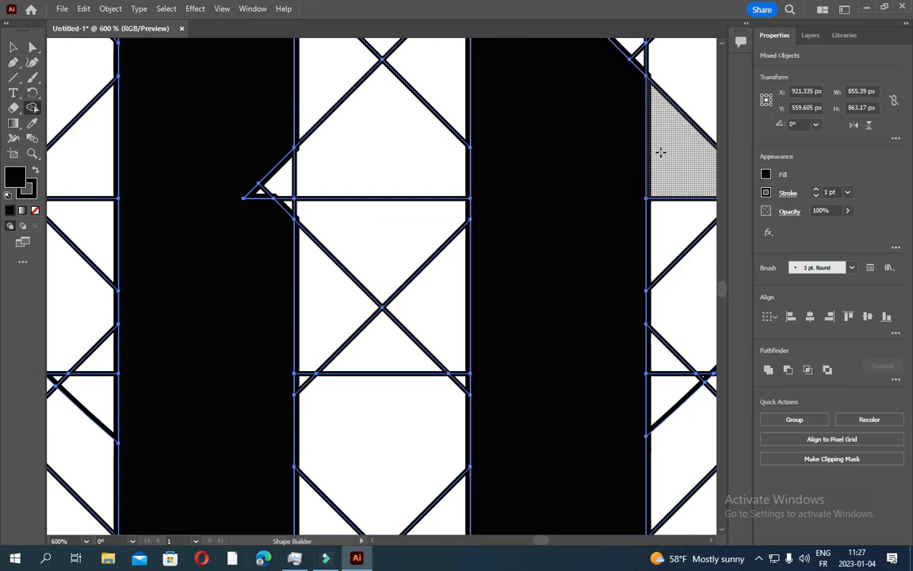
drag(206, 198, 266, 194)
scroll(723, 50, up, 3)
scroll(723, 49, up, 2)
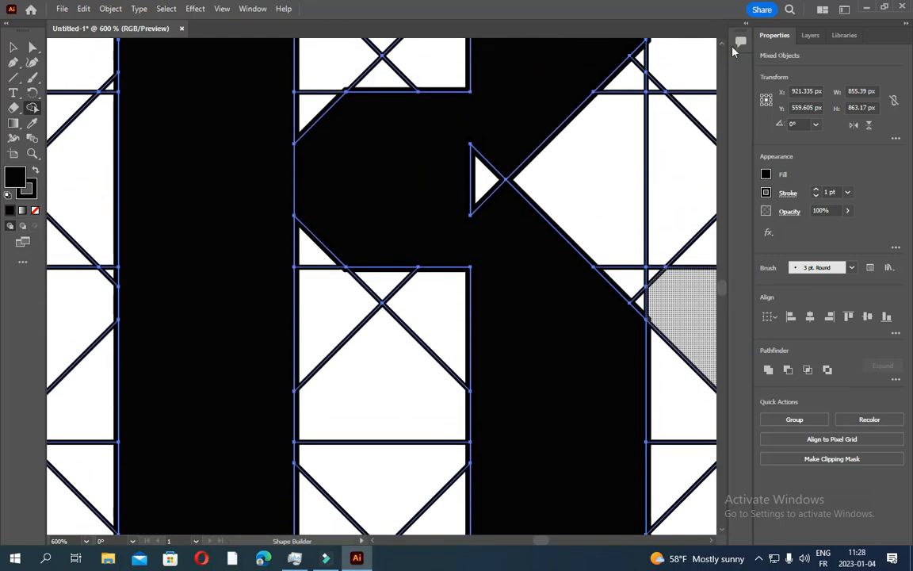
mouse_move(499, 271)
mouse_down()
mouse_move(448, 239)
mouse_move(326, 193)
mouse_up()
scroll(658, 60, up, 5)
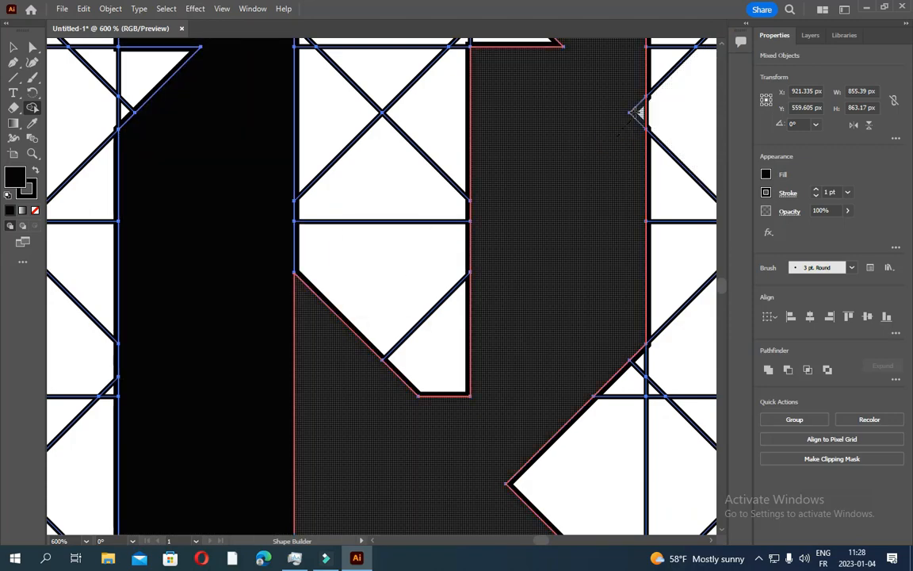
Merge the leftover notches in the R's upper left column and top bar so its corners become square
scroll(205, 367, up, 5)
mouse_move(205, 368)
mouse_down()
mouse_move(226, 316)
mouse_move(274, 252)
mouse_up()
scroll(638, 127, up, 5)
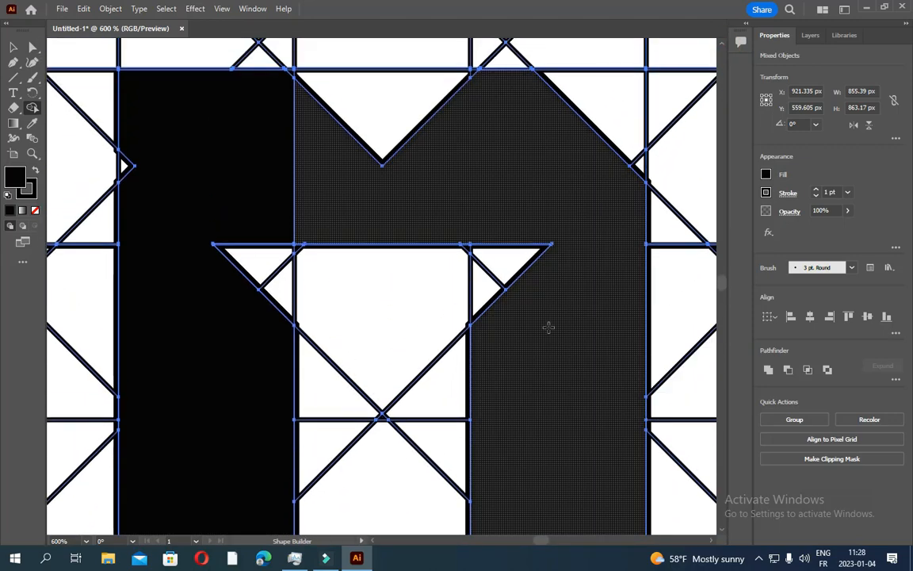
mouse_move(535, 116)
mouse_down()
mouse_move(284, 126)
mouse_move(473, 80)
mouse_move(377, 83)
mouse_up()
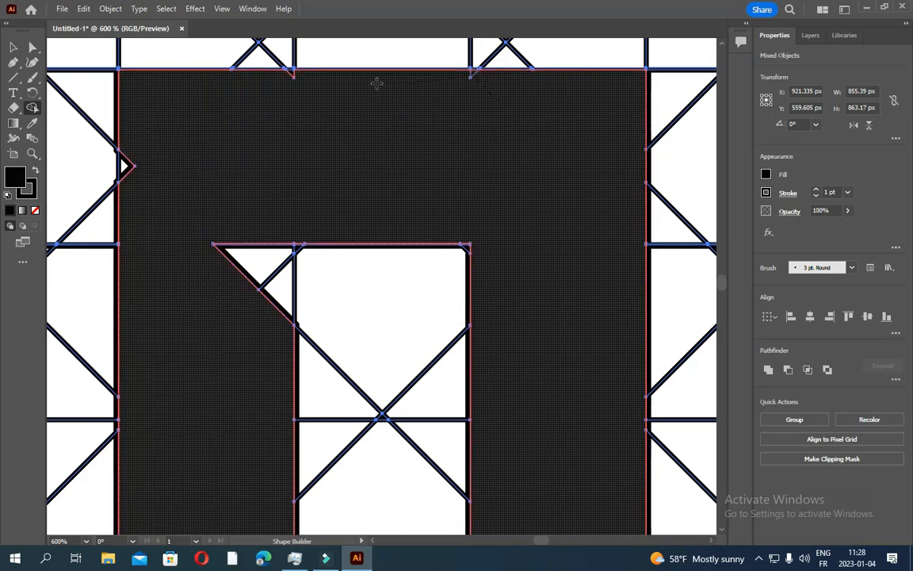
drag(125, 166, 125, 168)
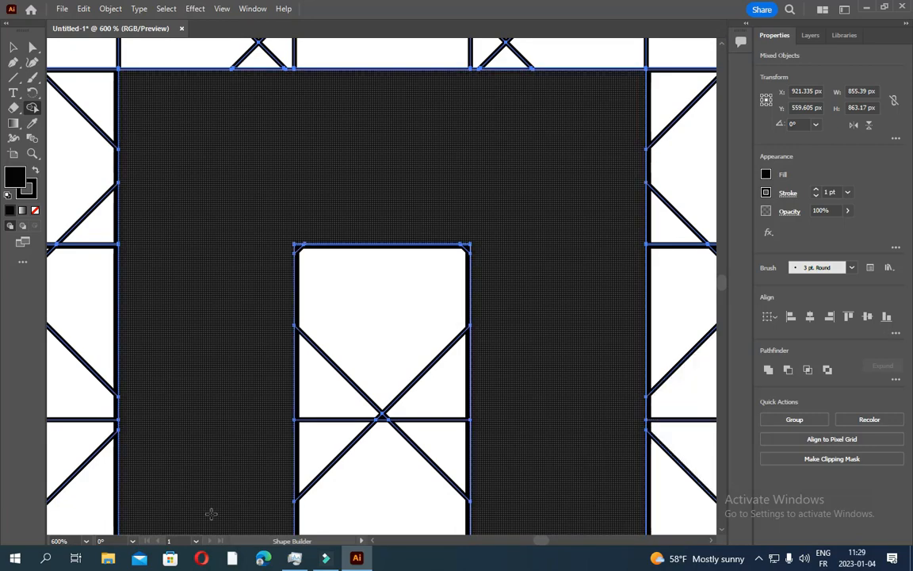
Merge the remaining slivers along the S's lower column and pointed tail with the Shape Builder
click(85, 541)
click(105, 398)
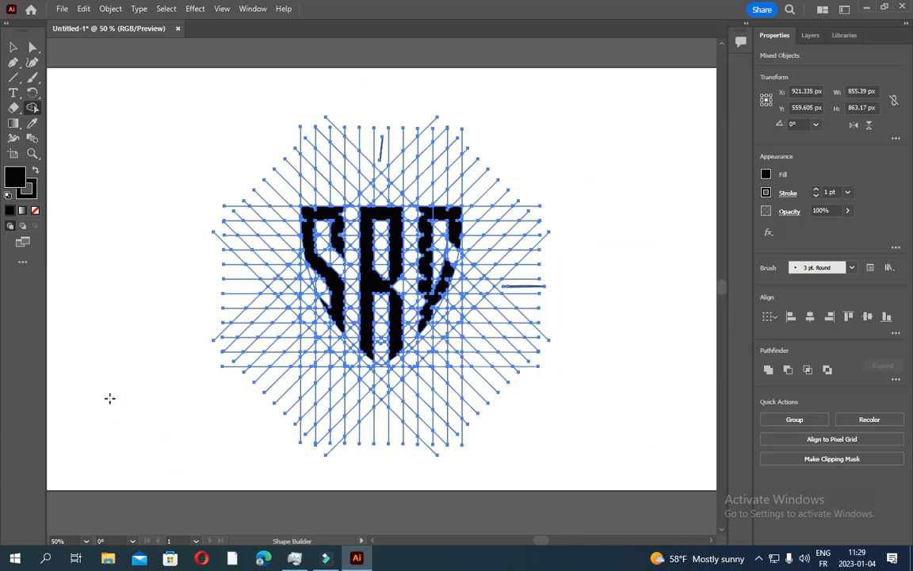
click(86, 541)
click(104, 371)
click(86, 541)
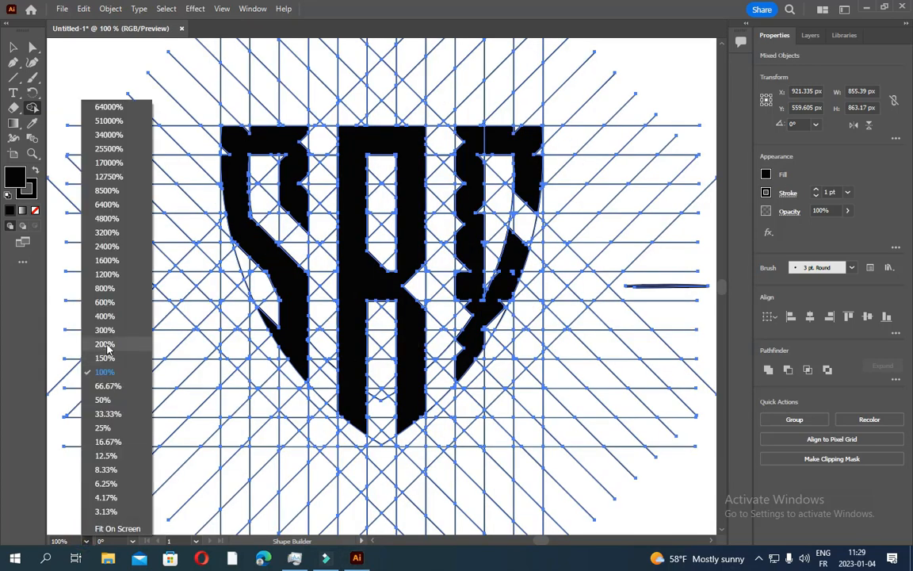
click(104, 302)
scroll(309, 440, left, 5)
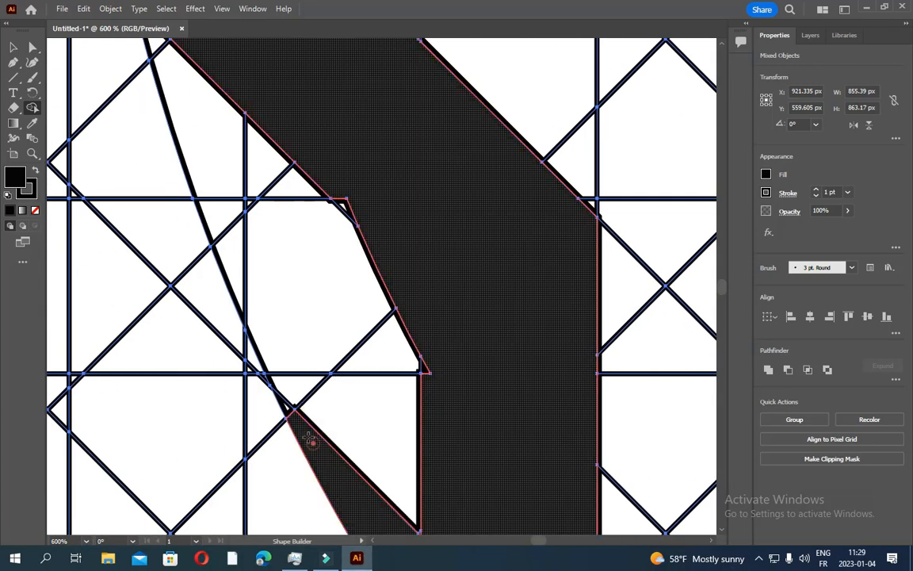
click(441, 403)
scroll(720, 526, down, 3)
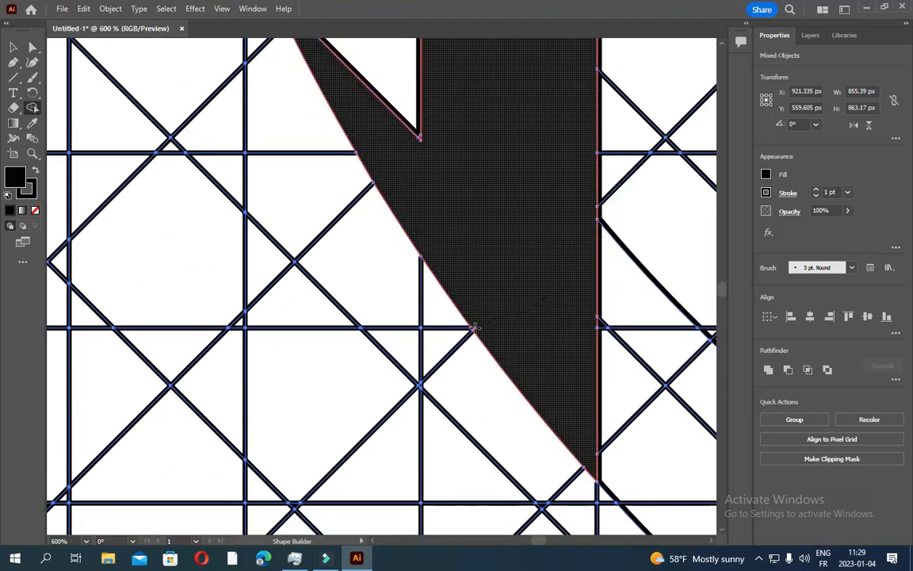
scroll(510, 310, up, 3)
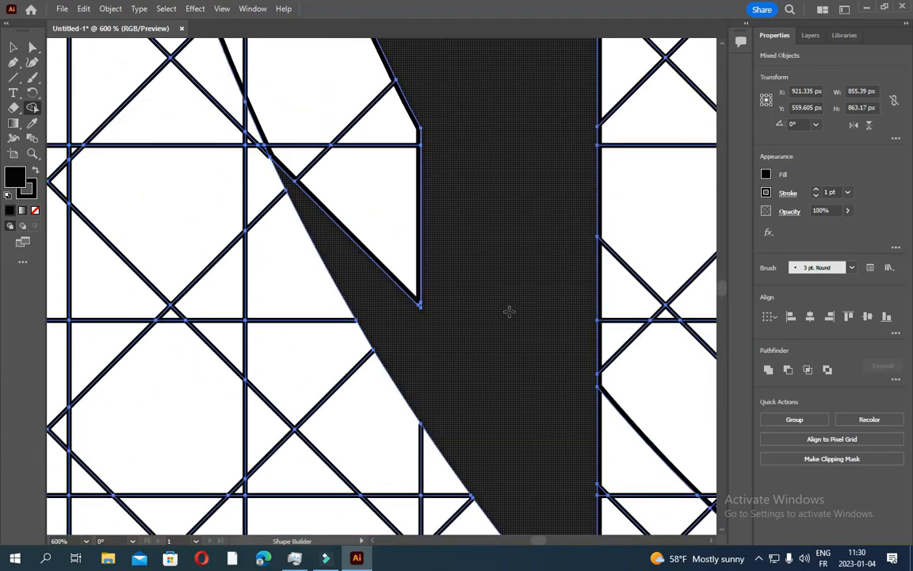
Merge the leftover cells in the S's diagonal, upper columns and top bar into the letter
scroll(448, 310, up, 5)
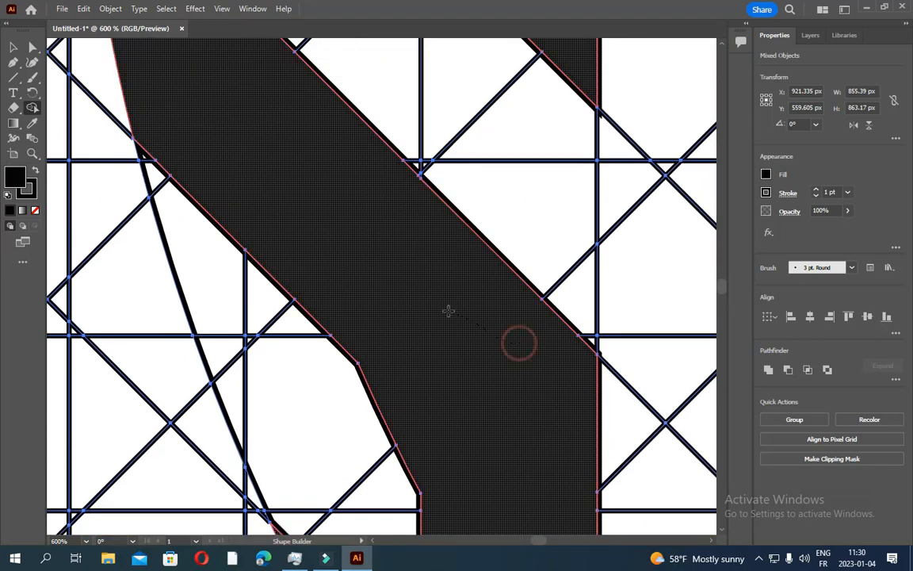
scroll(248, 195, up, 5)
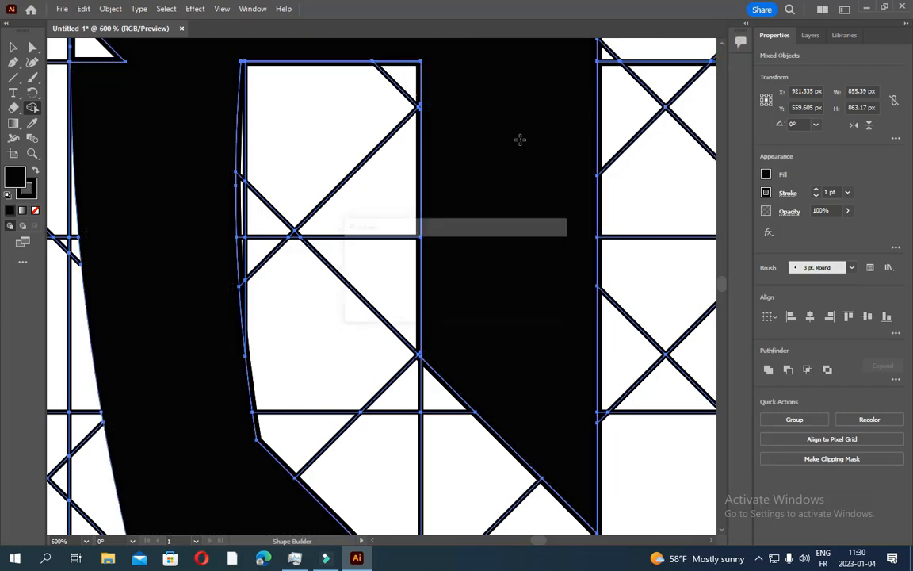
scroll(282, 157, up, 2)
mouse_move(282, 157)
mouse_down()
mouse_move(555, 182)
mouse_move(547, 186)
mouse_up()
scroll(192, 97, up, 1)
Fill the gaps in the right-hand letter's top bar and upper corners with the Shape Builder
click(87, 542)
click(103, 355)
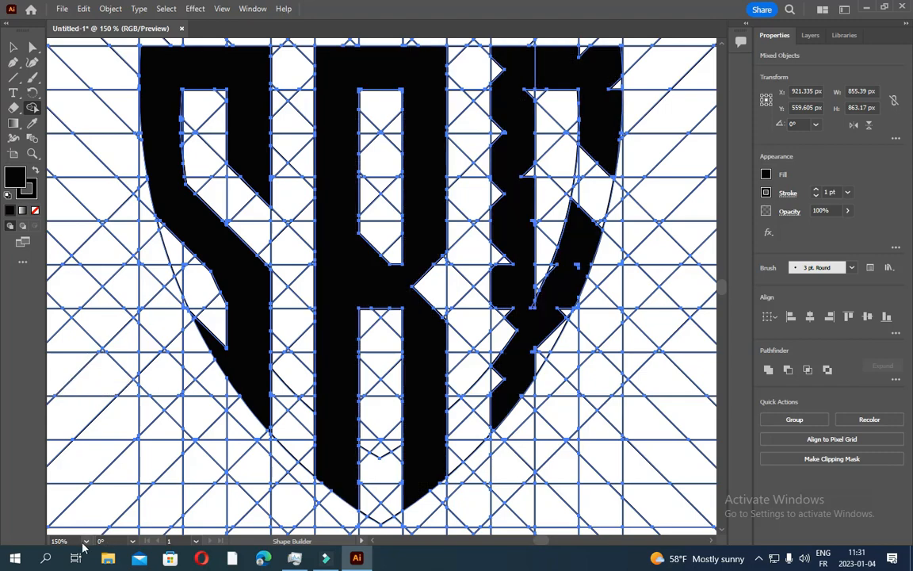
click(87, 541)
click(105, 300)
click(711, 540)
click(723, 44)
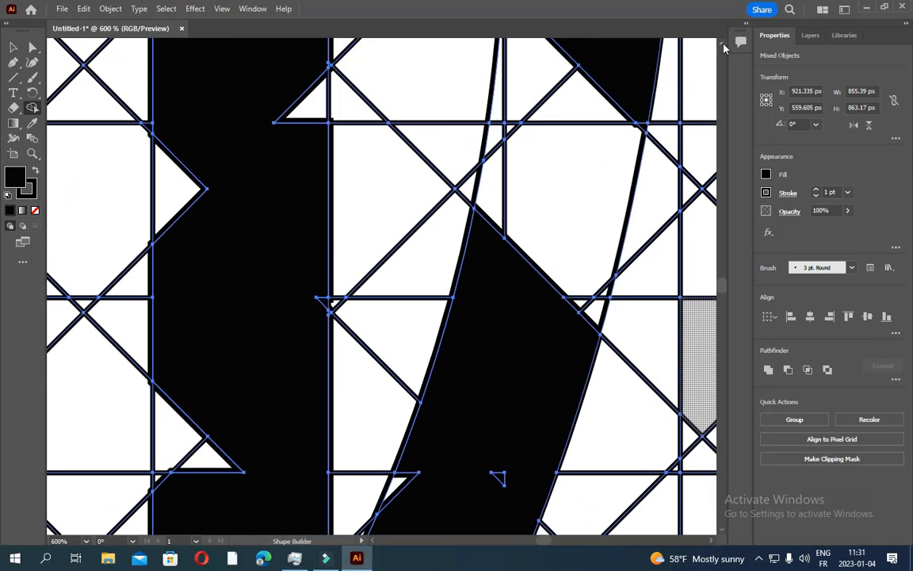
mouse_move(543, 184)
mouse_down()
mouse_move(503, 149)
mouse_move(648, 304)
mouse_up()
mouse_move(444, 238)
mouse_down()
mouse_move(175, 243)
mouse_move(316, 323)
mouse_up()
click(565, 333)
Merge the notches in the right-hand letter's upper inner column and extend its short outer arm to a flat end on the grid line
scroll(476, 262, down, 3)
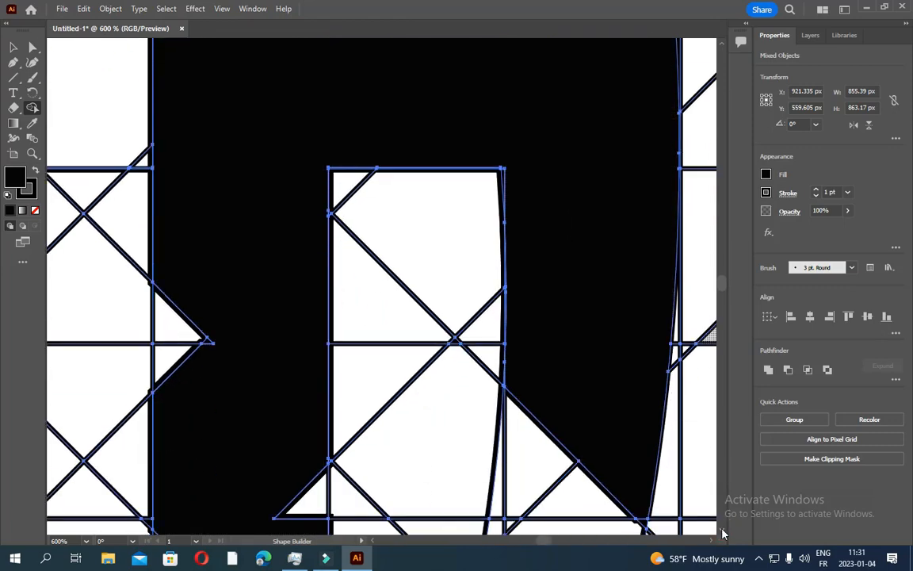
drag(206, 340, 293, 475)
drag(557, 301, 555, 444)
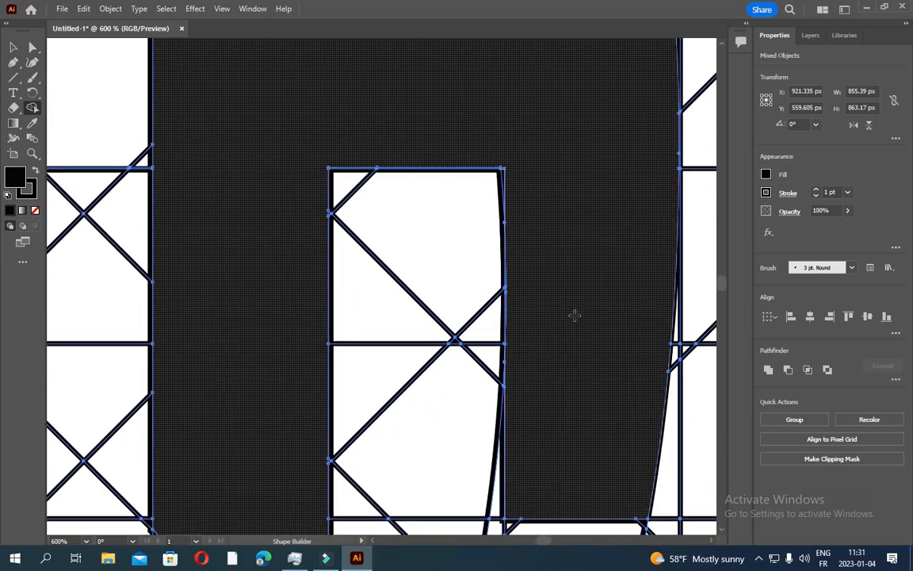
click(536, 182)
scroll(539, 238, down, 6)
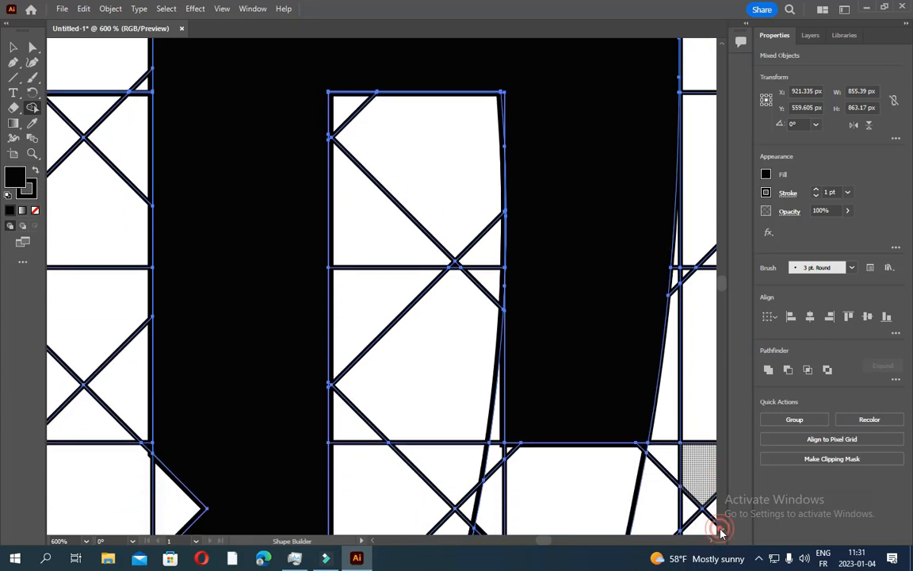
Merge the notches in the right-hand letter's stem and the slivers along its inner curve with the Shape Builder
click(539, 129)
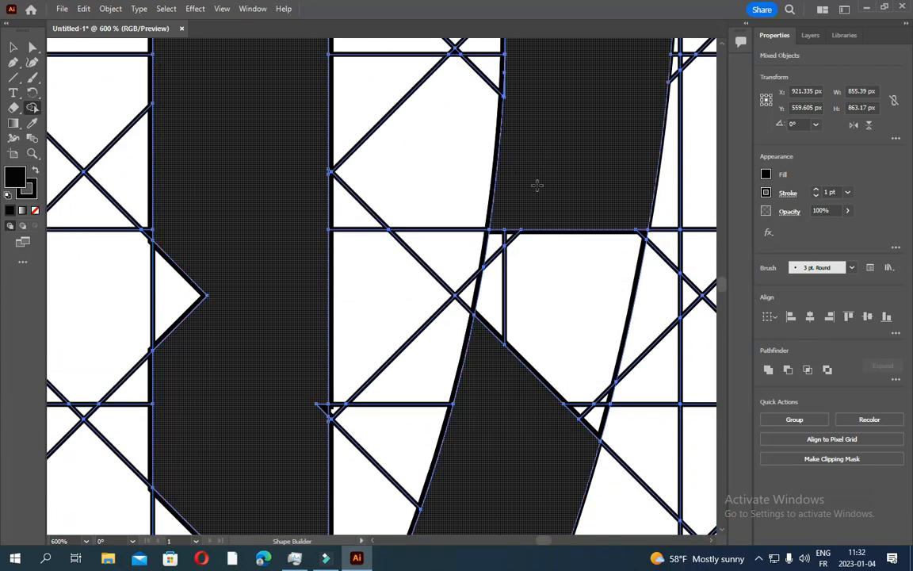
drag(183, 298, 297, 387)
scroll(723, 534, down, 4)
scroll(723, 533, down, 4)
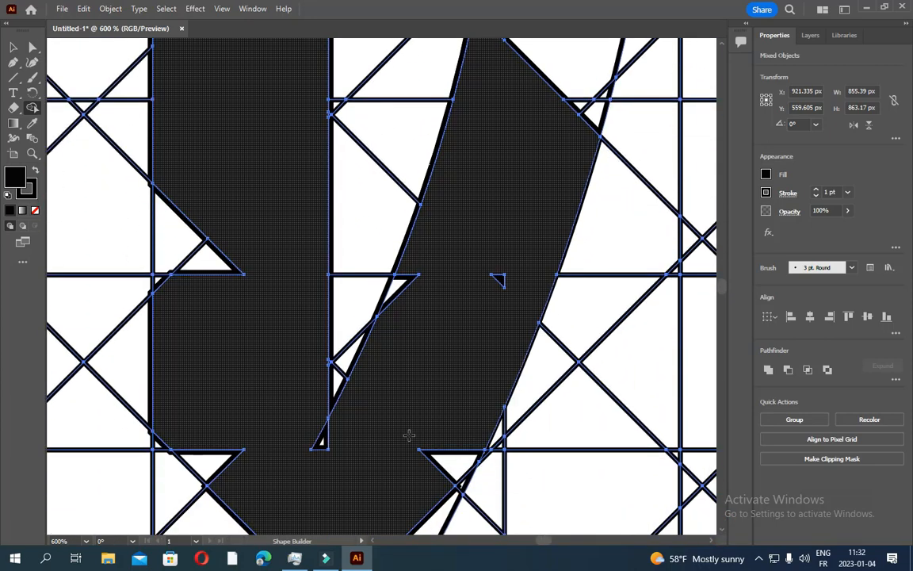
scroll(444, 188, up, 5)
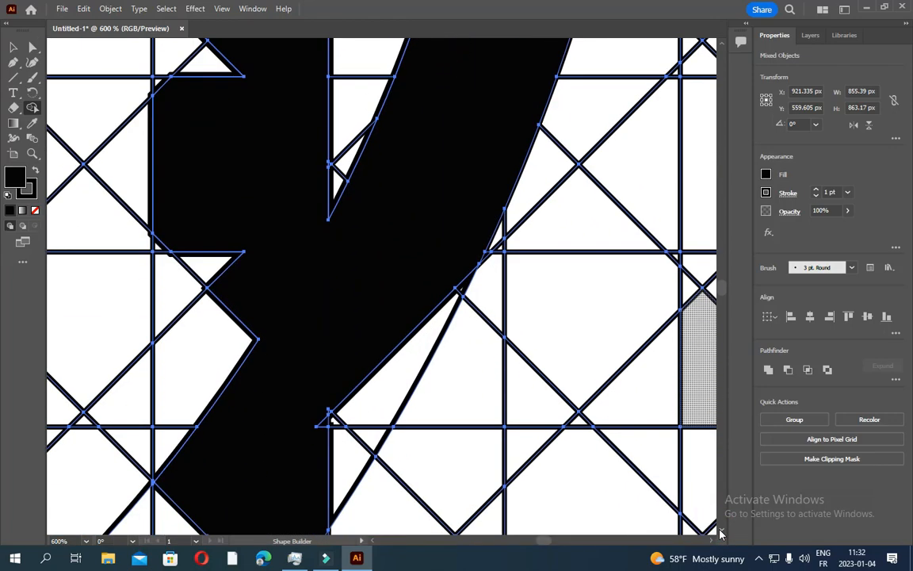
click(204, 375)
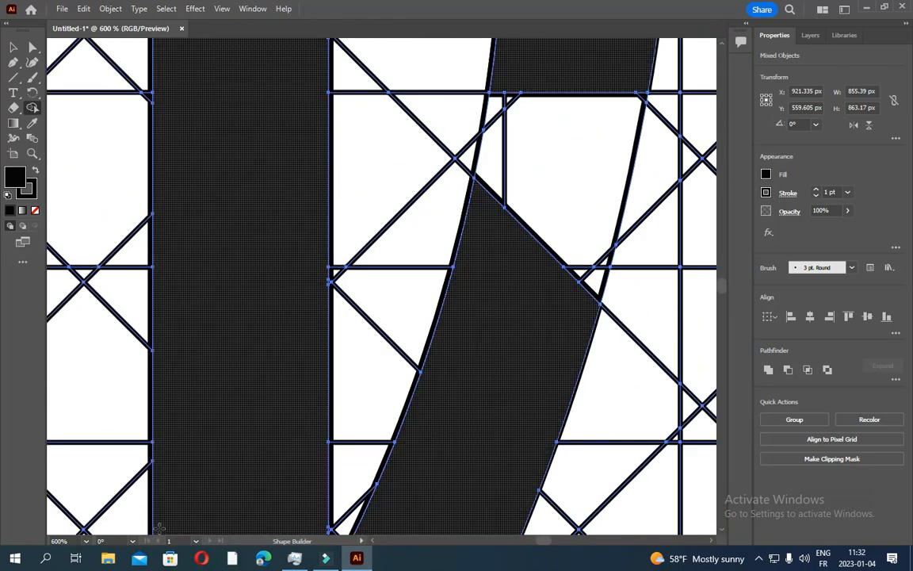
Fill the remaining notches in the C's lower stem and the gap along its lower outer curve down to the pointed tip
click(85, 541)
click(107, 337)
click(546, 291)
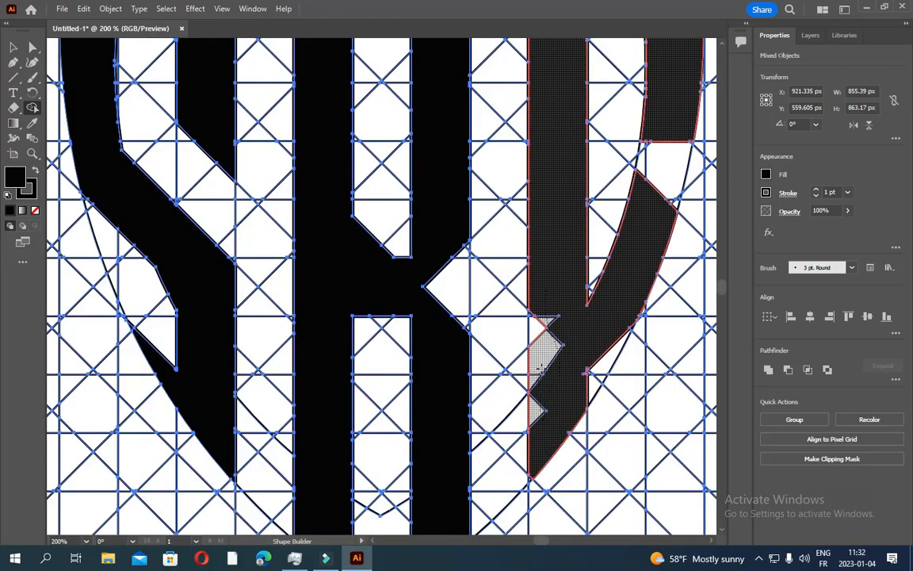
mouse_move(539, 319)
mouse_down()
mouse_move(572, 395)
mouse_move(613, 345)
mouse_move(580, 380)
mouse_up()
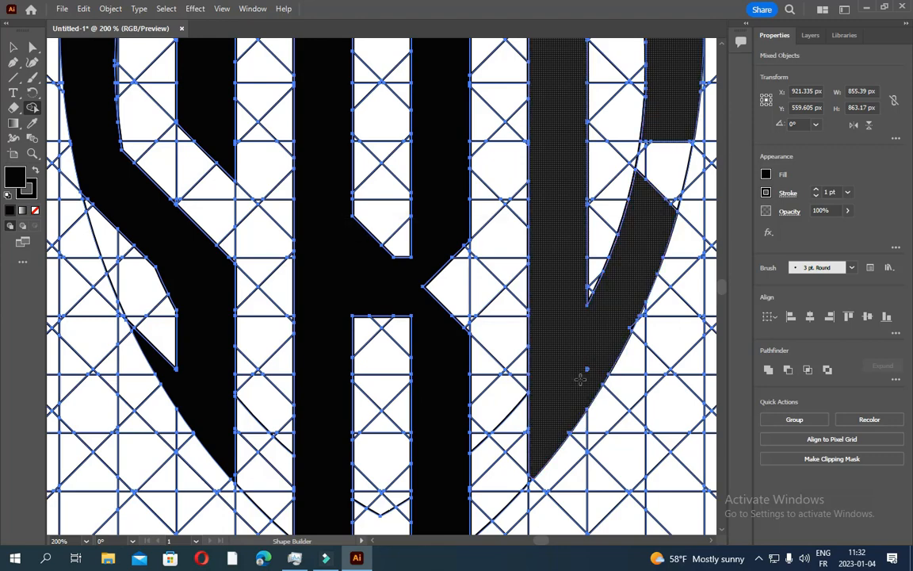
Examine the C's stem, pointed tip and curved edges up close for leftover gaps
click(86, 540)
click(107, 295)
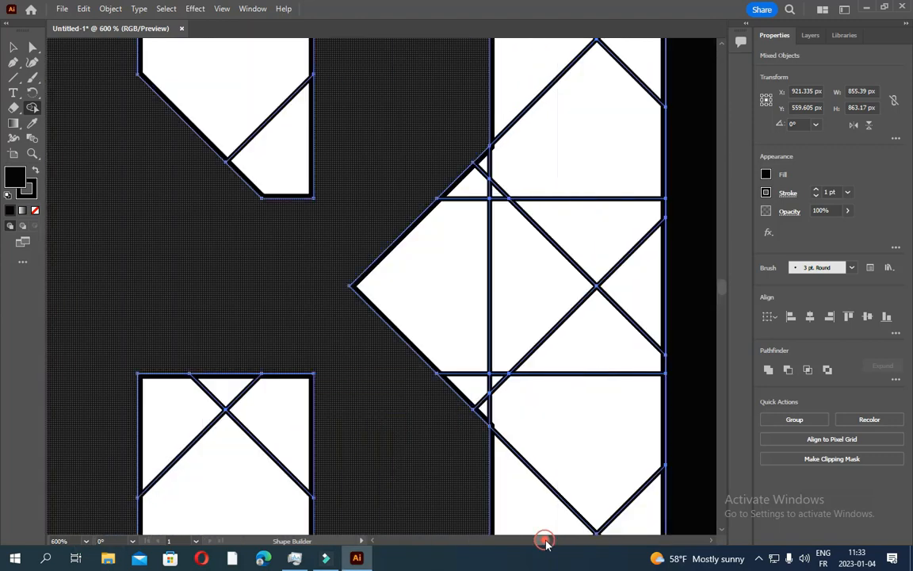
drag(543, 540, 549, 540)
scroll(436, 311, down, 5)
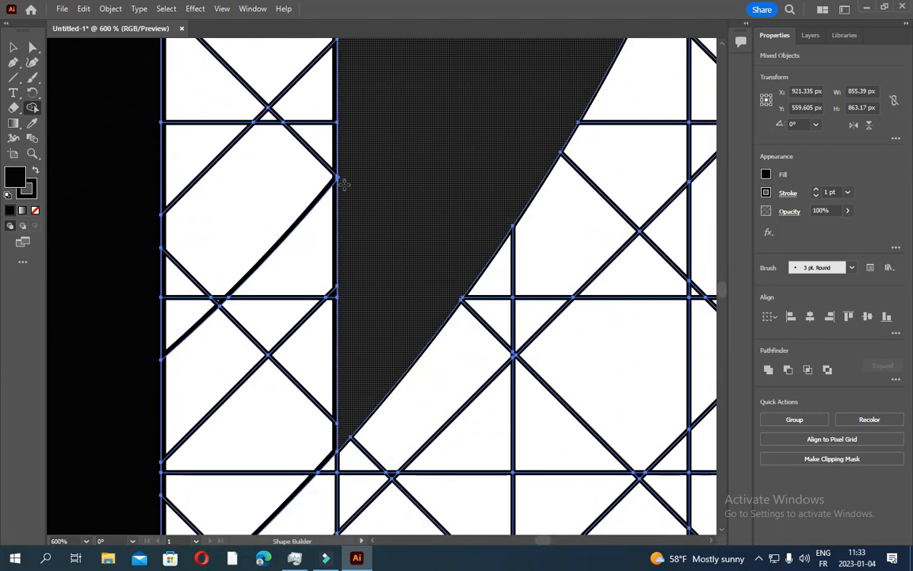
click(723, 44)
click(723, 44)
click(723, 44)
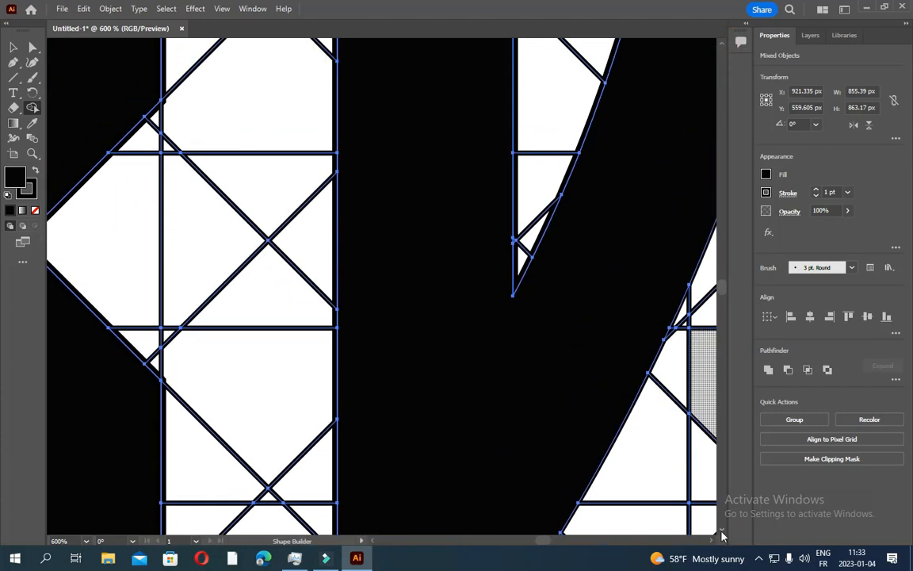
click(712, 540)
click(723, 44)
drag(502, 354, 547, 266)
click(723, 44)
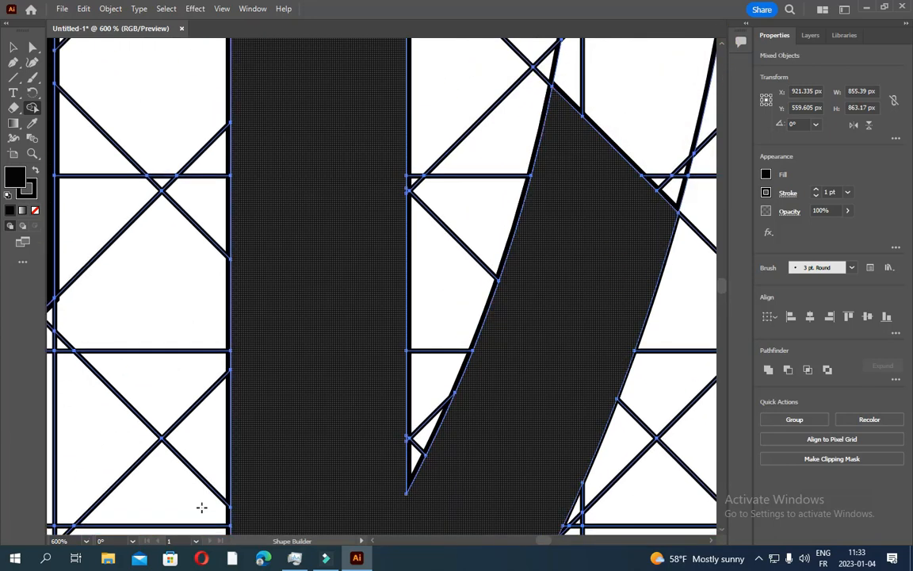
Select the S, R and C shapes together and move them off the construction grid to the artboard's upper-right corner
click(86, 540)
click(112, 356)
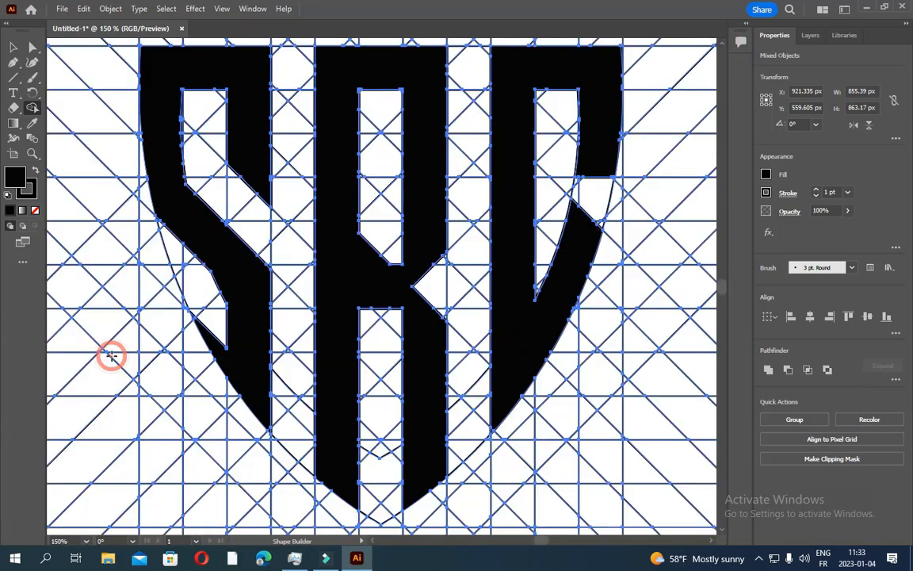
click(87, 541)
click(103, 400)
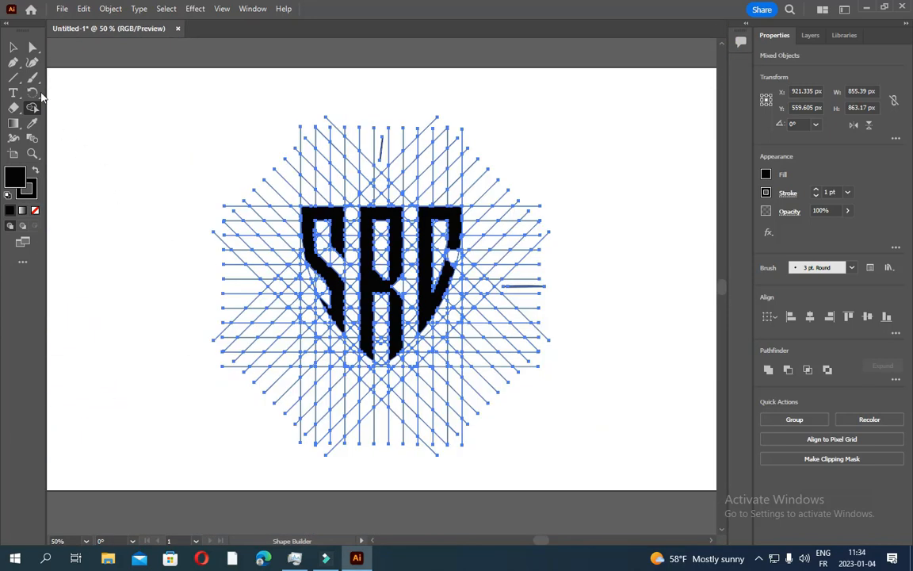
click(14, 46)
click(101, 160)
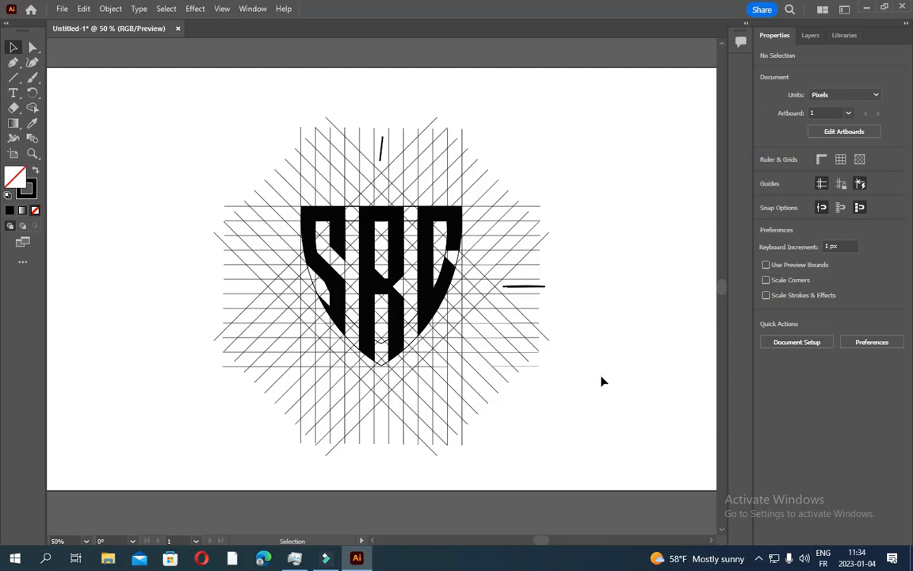
click(456, 223)
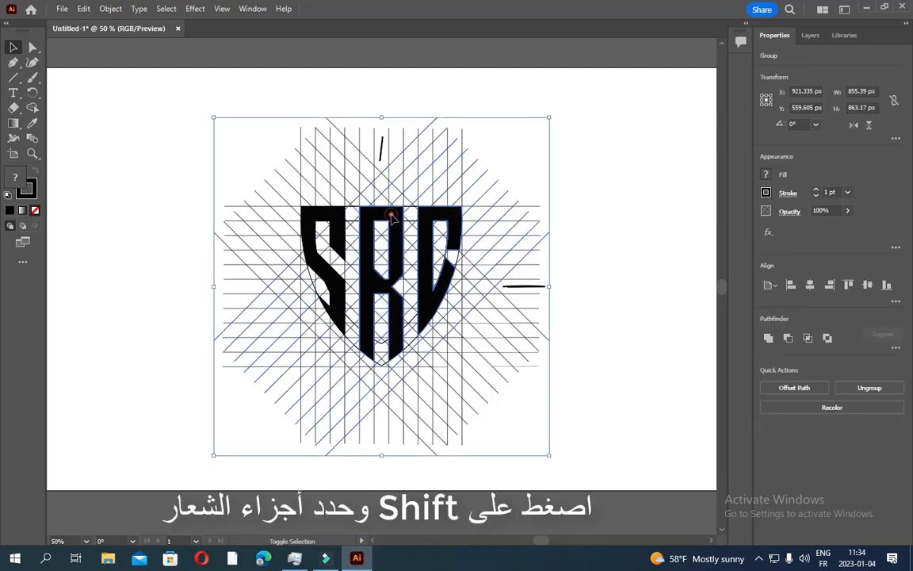
shift+click(341, 216)
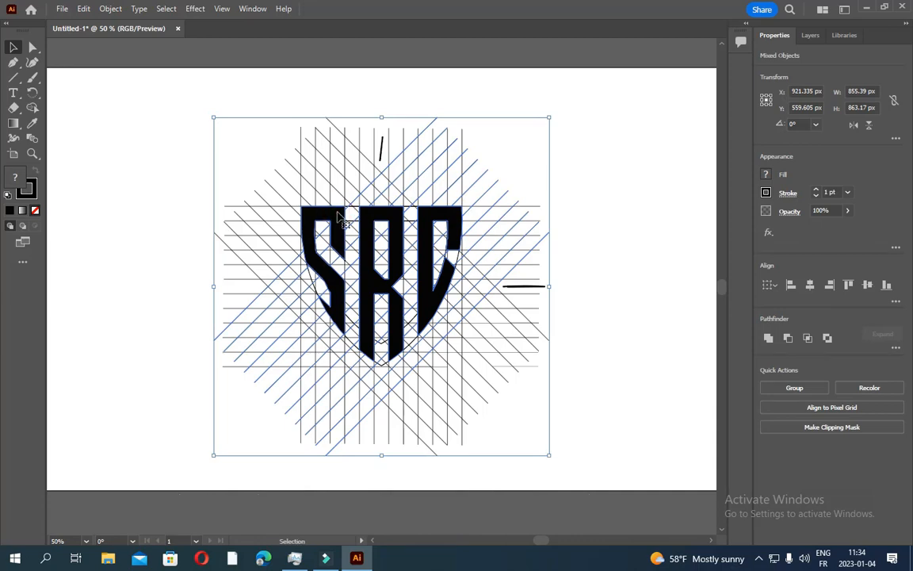
shift+click(378, 213)
drag(433, 213, 646, 101)
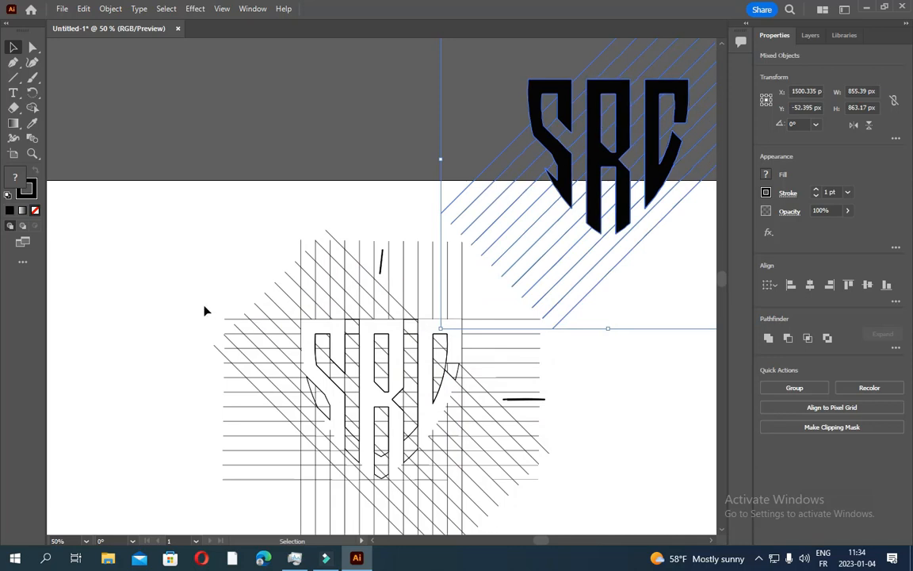
Delete the remaining grid lines, the leftover outlines of the C and the two stray strokes
drag(394, 428, 426, 449)
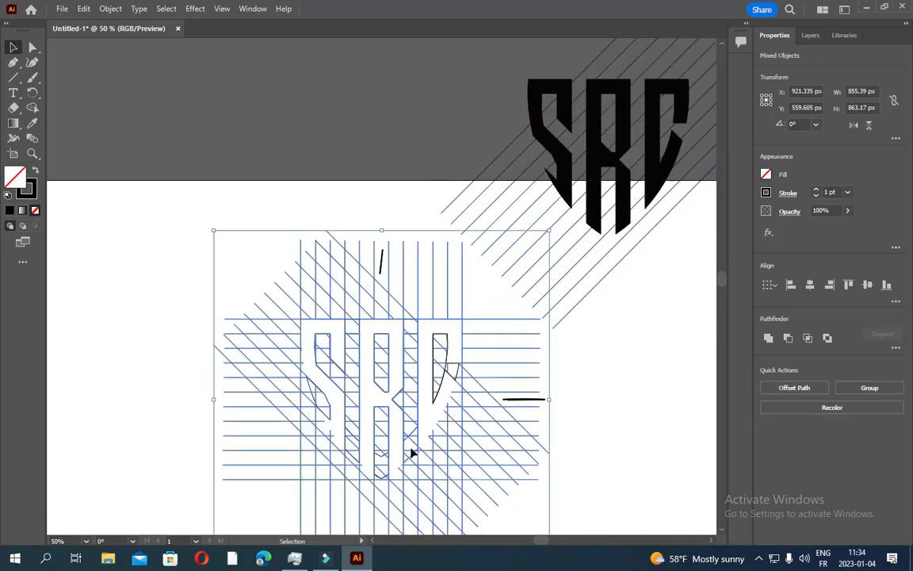
key(Delete)
drag(485, 401, 354, 383)
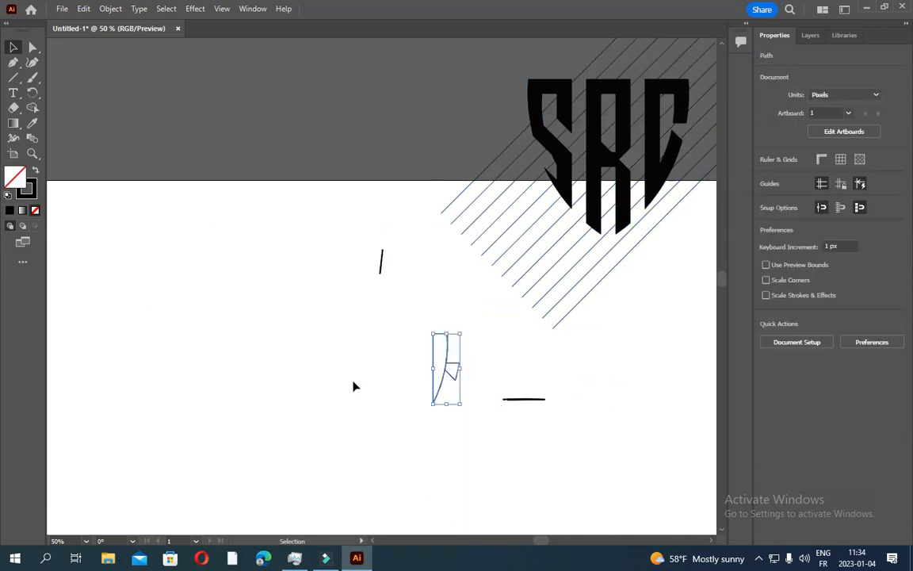
key(Delete)
drag(469, 379, 553, 416)
key(Delete)
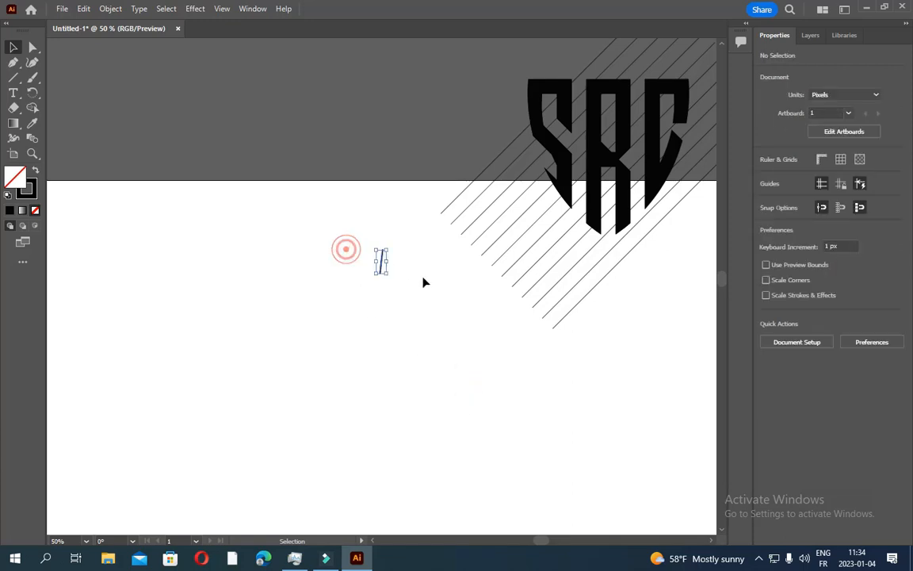
drag(424, 282, 414, 295)
key(Delete)
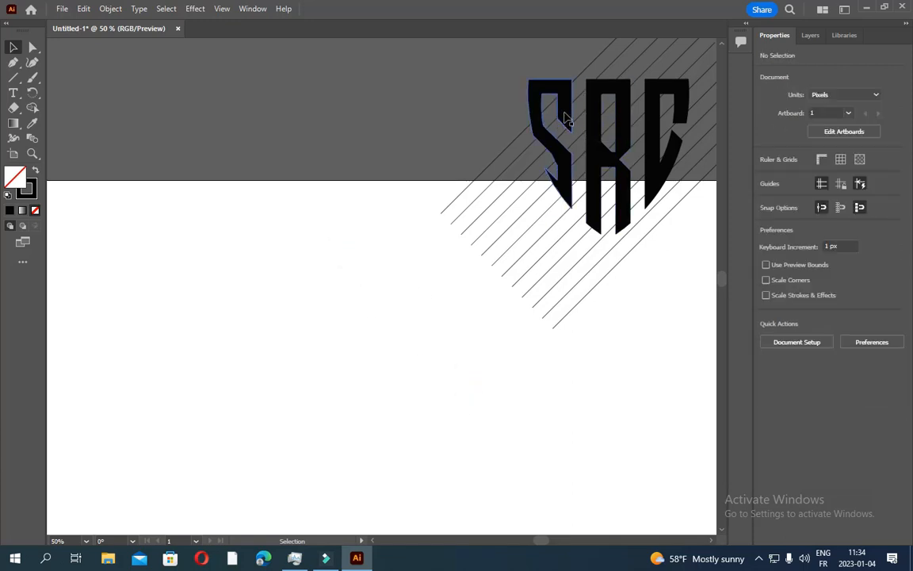
Ungroup the C from the diagonal construction lines and clear the selection
drag(522, 293, 512, 291)
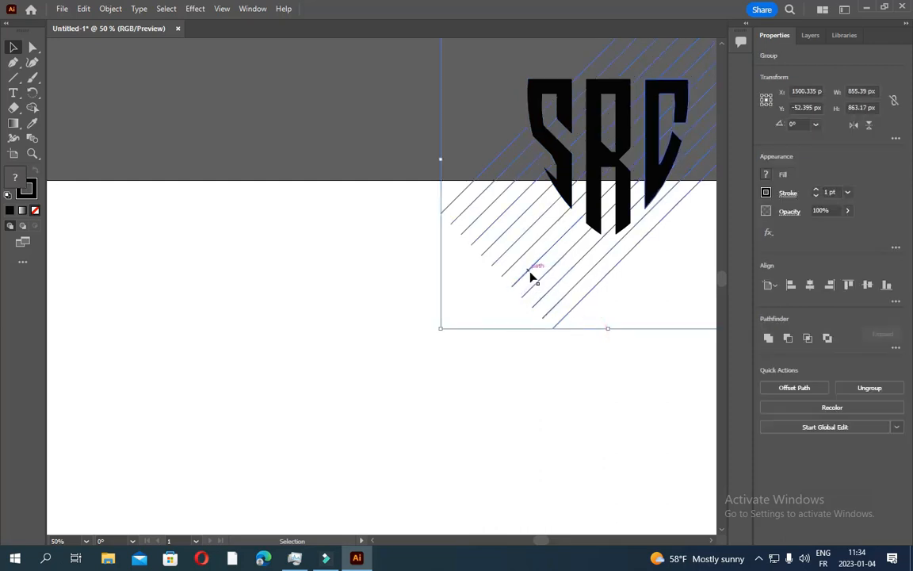
right_click(530, 272)
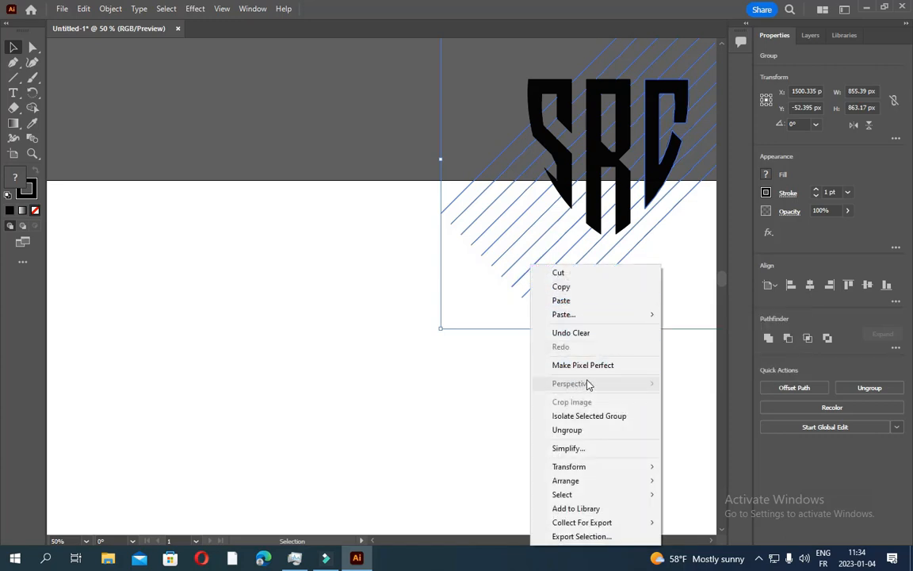
click(567, 430)
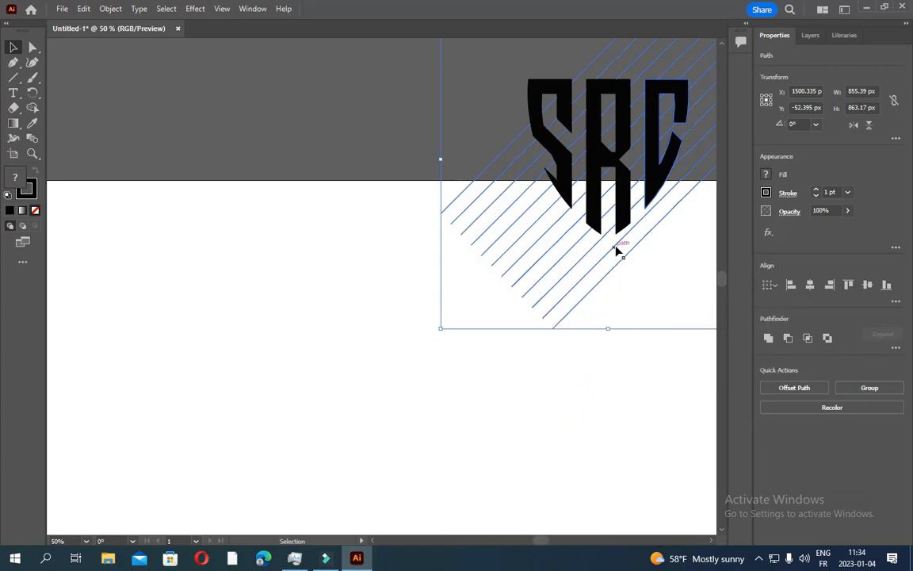
click(320, 262)
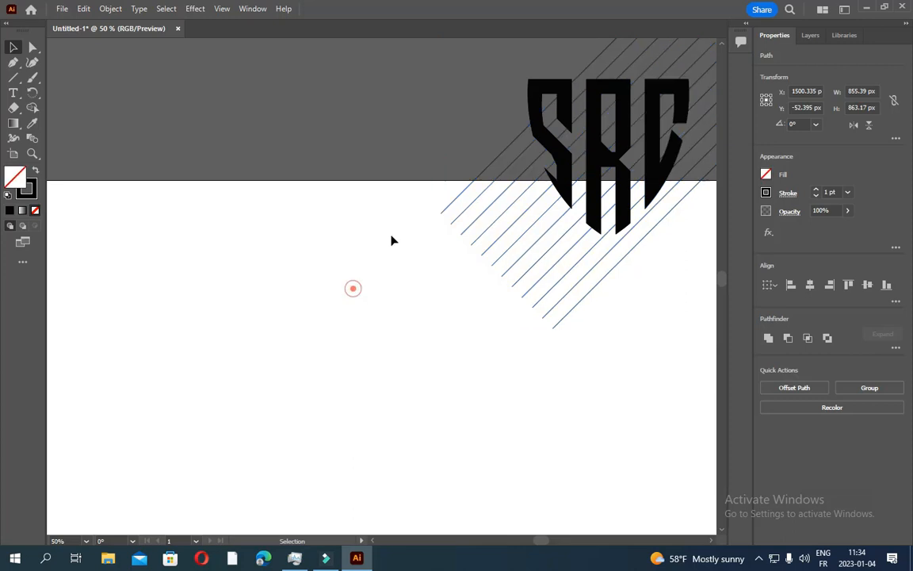
Select only the three letters and move them off the diagonal lines onto the artboard's left half
click(536, 89)
shift+click(593, 82)
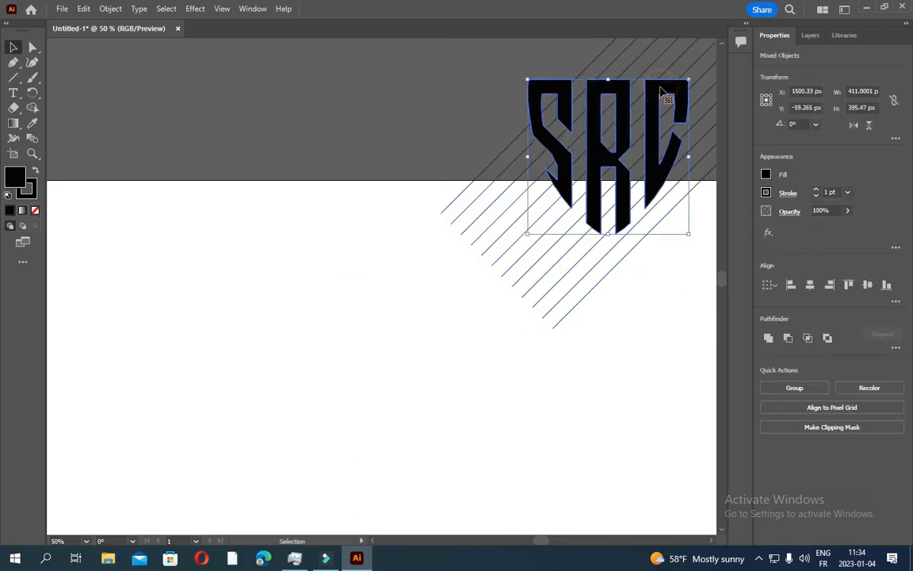
drag(661, 92, 300, 315)
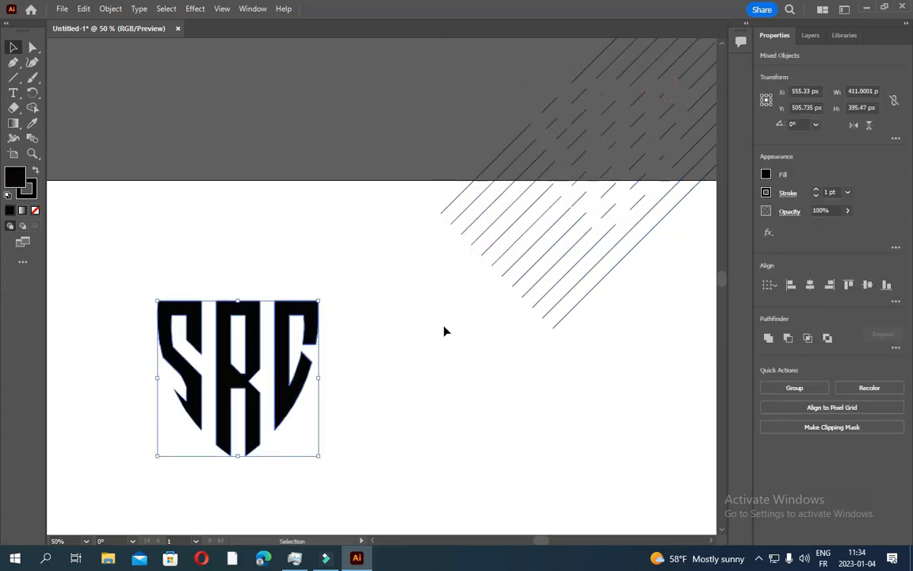
Select all the leftover diagonal lines at the artboard's upper-right corner and delete them
drag(434, 327, 642, 101)
drag(696, 118, 678, 80)
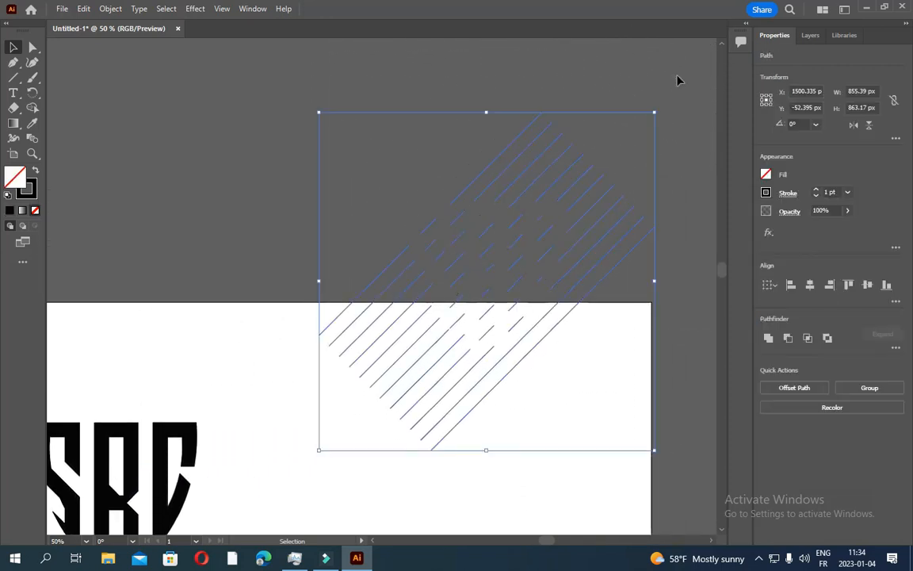
key(Delete)
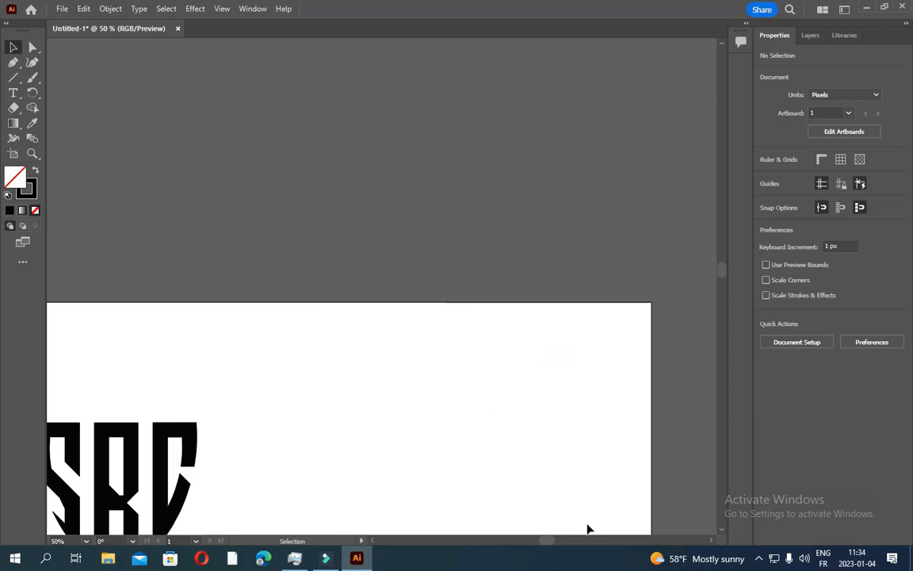
Move the three letters together to about the middle of the artboard and group them into one logo
click(375, 542)
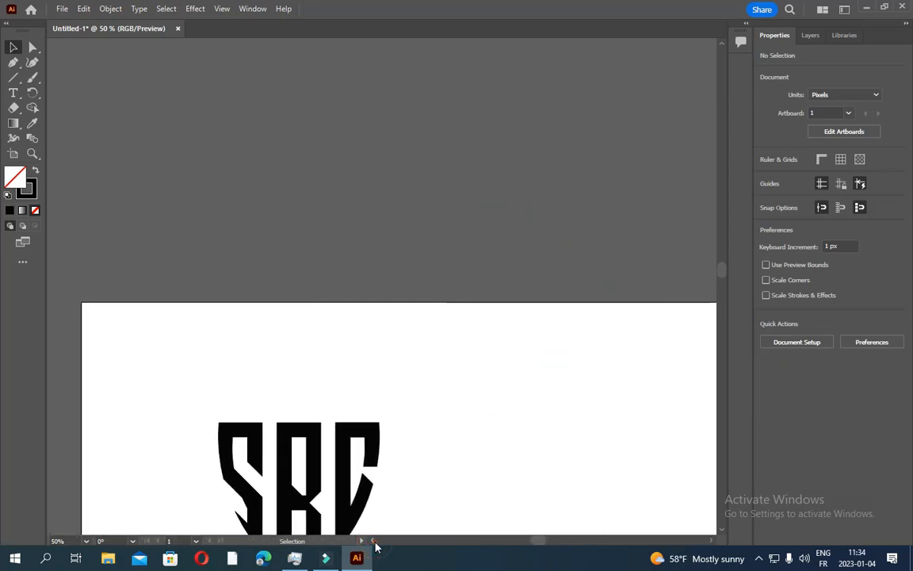
click(713, 541)
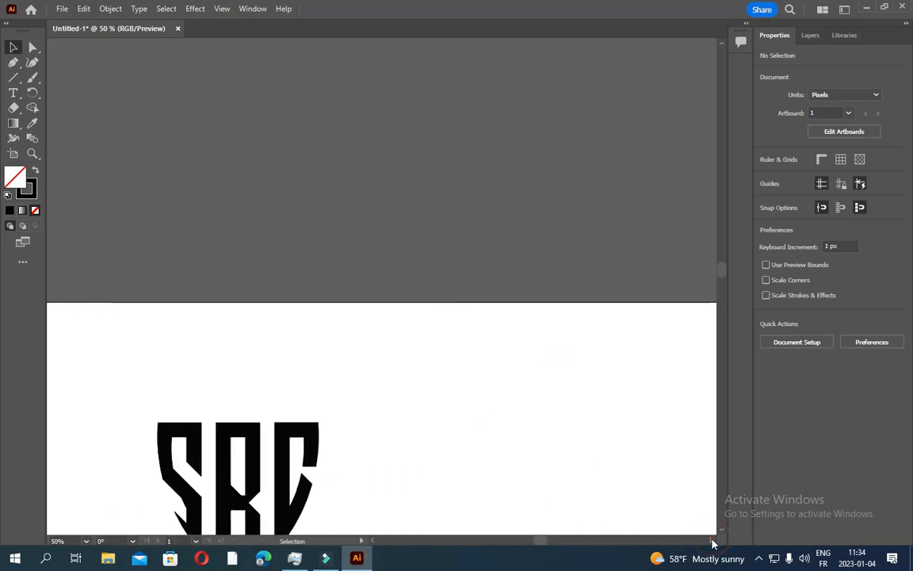
click(721, 531)
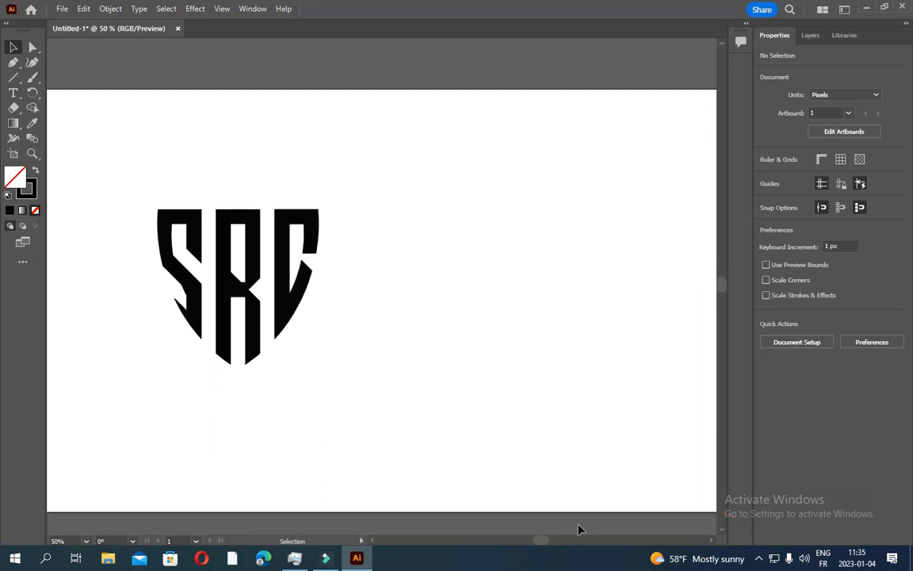
click(84, 541)
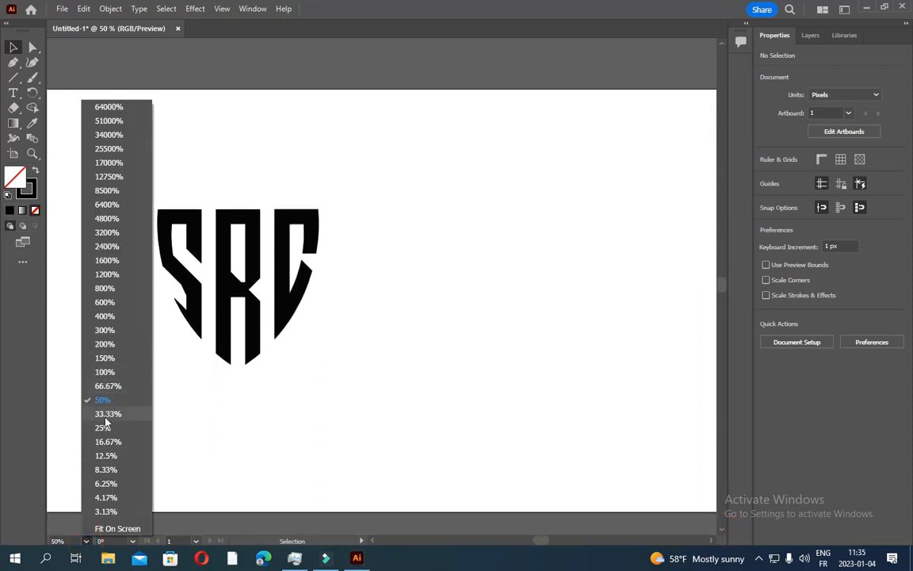
click(107, 414)
drag(394, 219, 152, 369)
drag(279, 251, 367, 256)
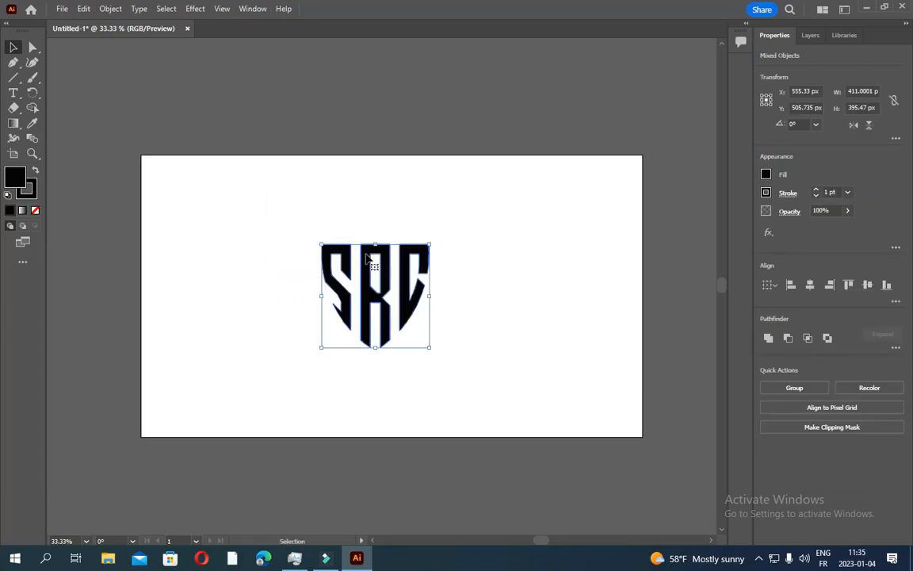
right_click(366, 300)
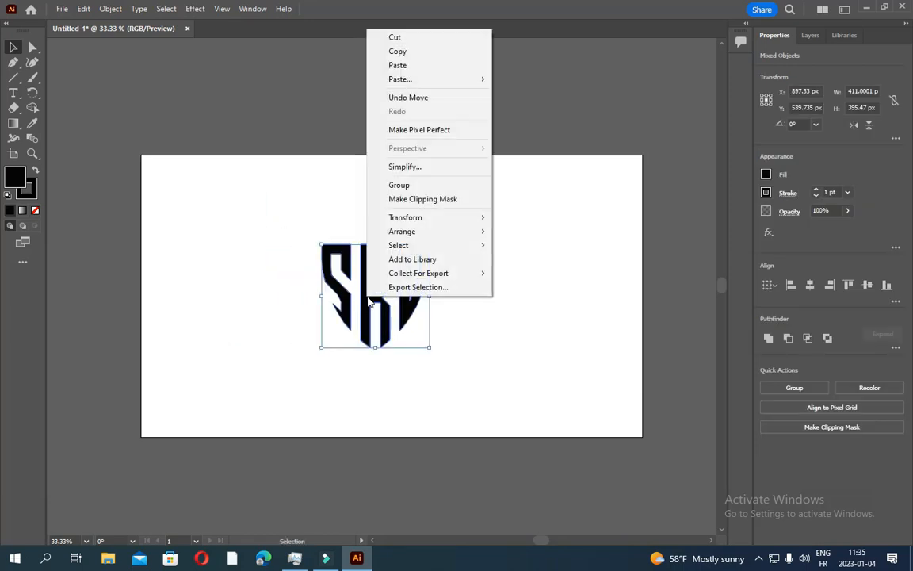
click(403, 185)
click(267, 200)
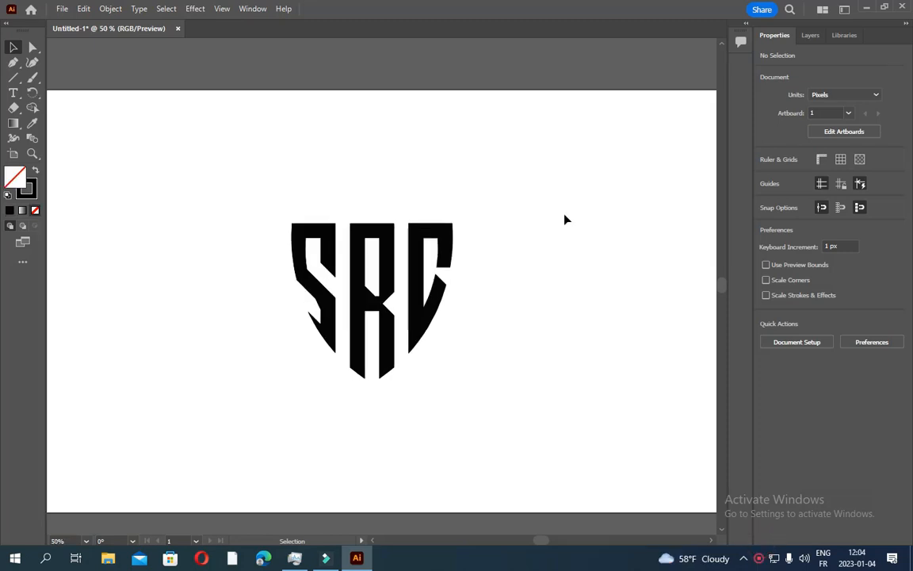
Increase the stroke weight of the grouped SRC letters to 5 pt and clear the selection
drag(498, 166, 208, 383)
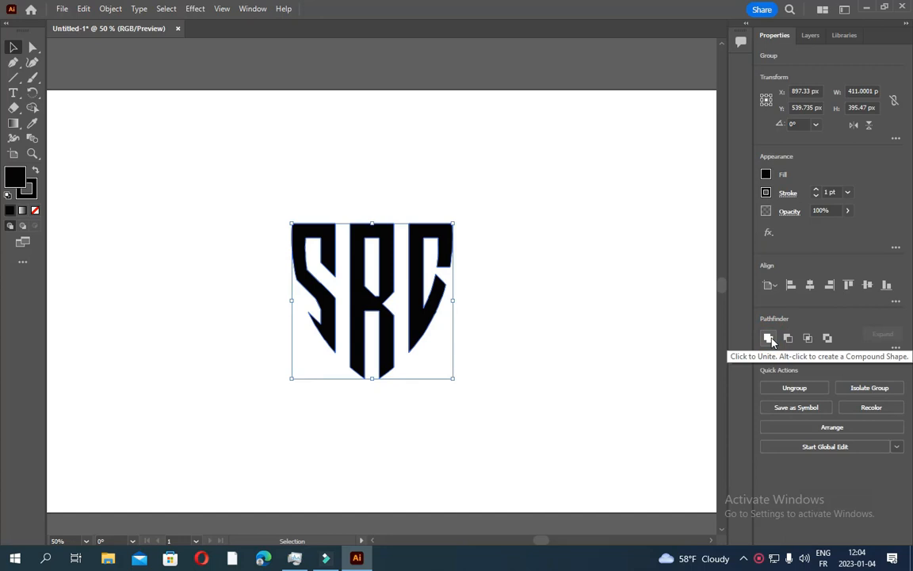
click(821, 193)
click(821, 194)
click(822, 193)
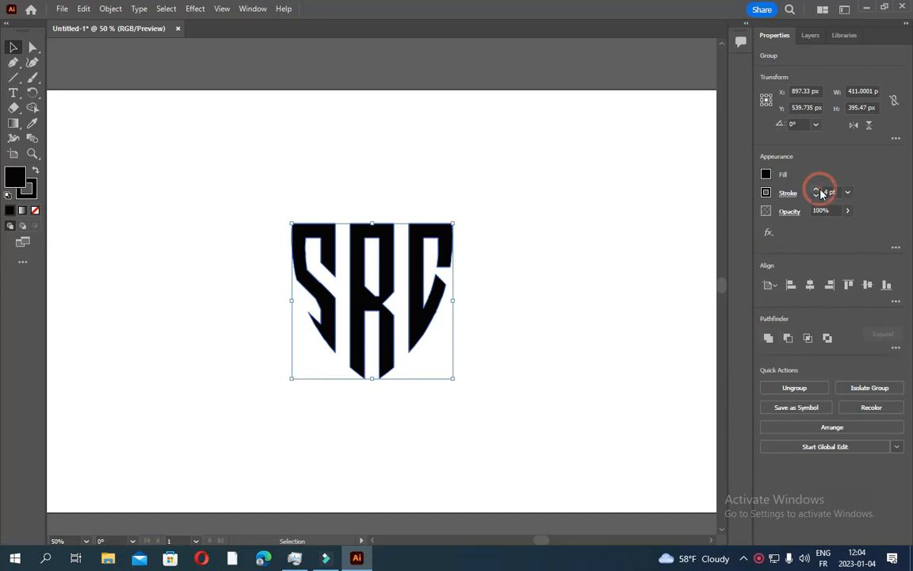
click(821, 194)
click(548, 290)
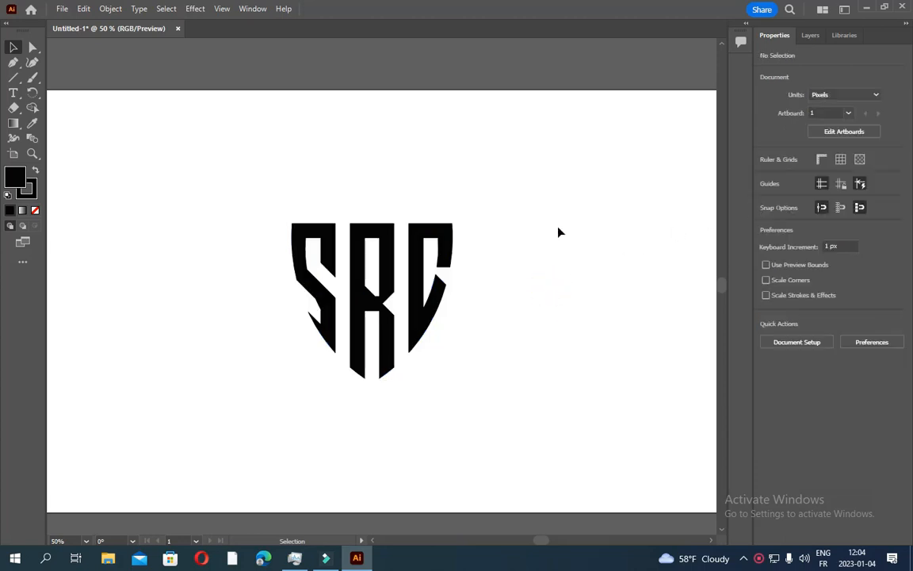
drag(537, 164, 195, 420)
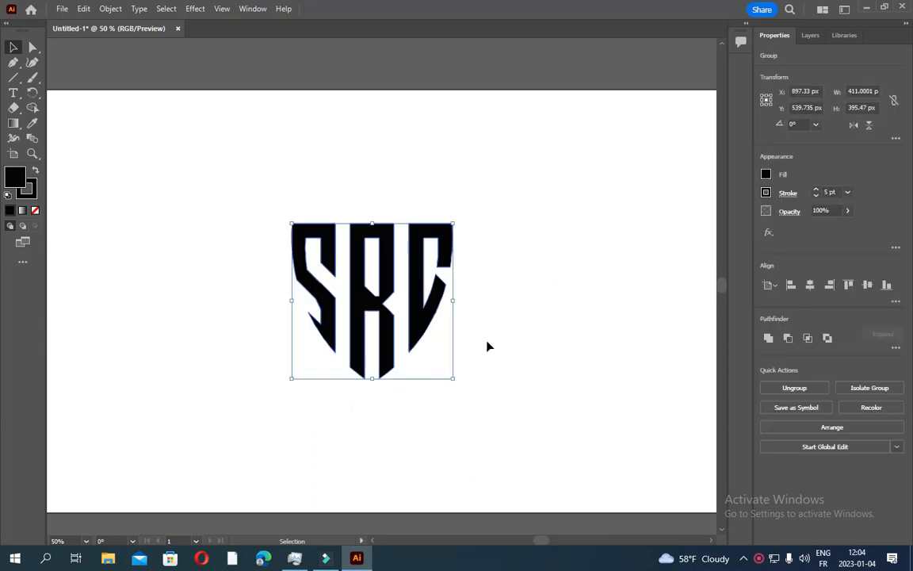
click(508, 210)
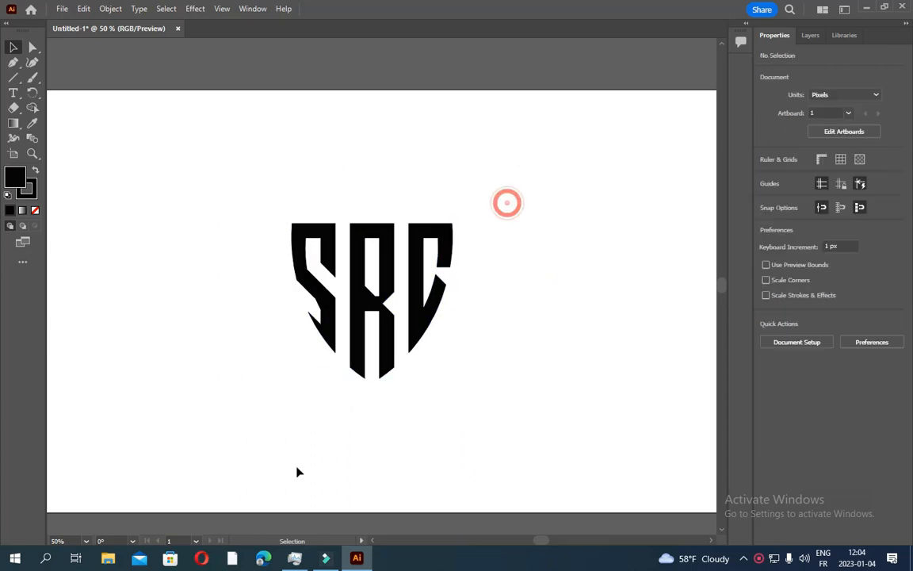
Draw a black background rectangle of about 1919 by 1080 px covering the whole artboard
click(87, 541)
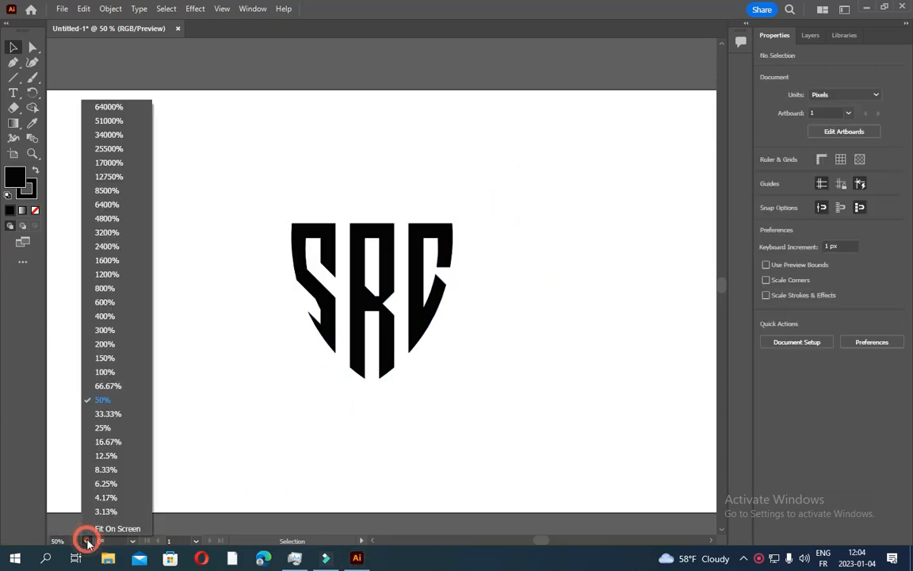
click(103, 414)
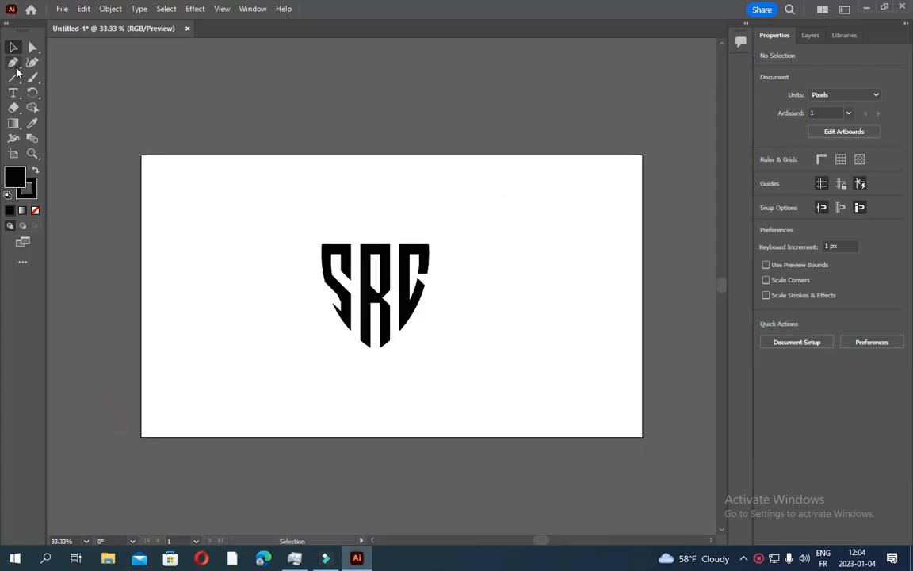
click(15, 78)
drag(16, 79, 56, 76)
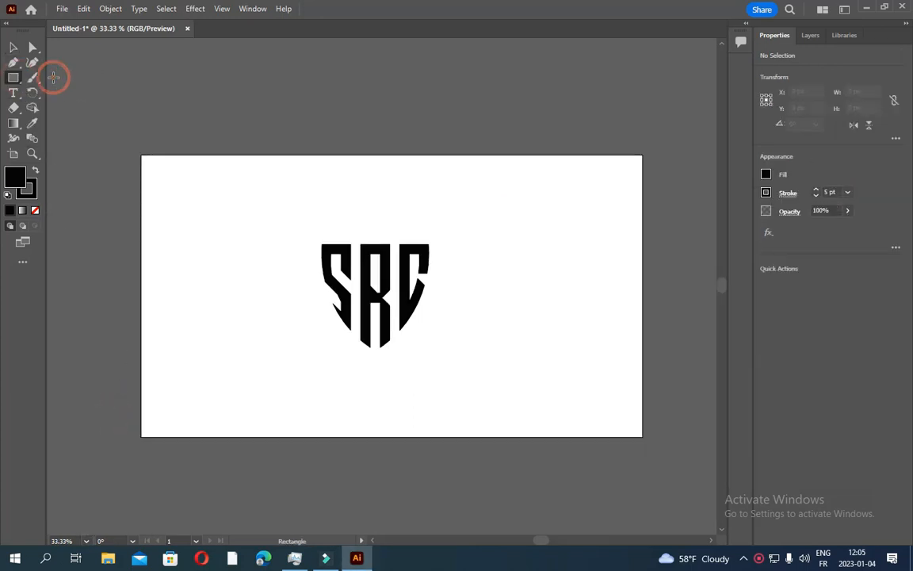
drag(142, 155, 642, 437)
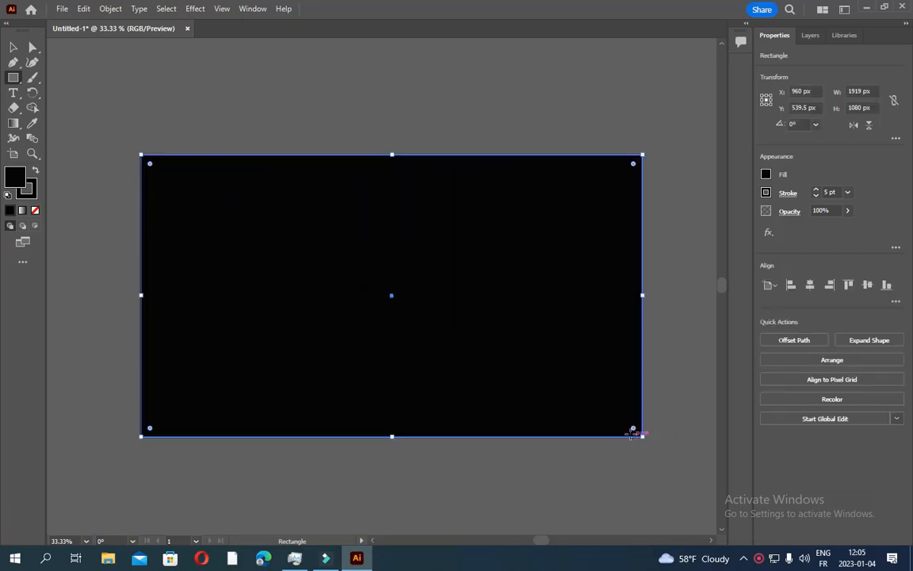
Send the background rectangle behind the letters and lock it
right_click(492, 279)
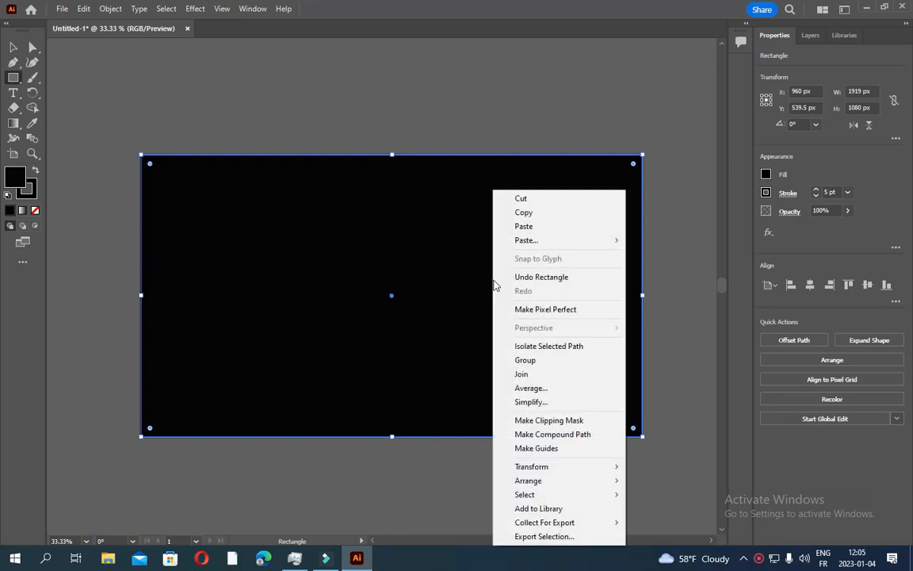
mouse_move(544, 482)
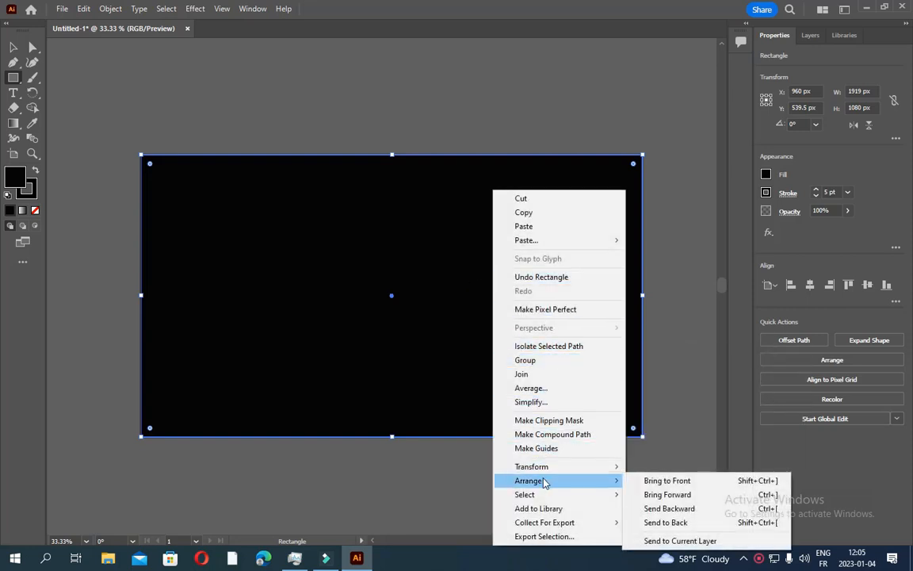
click(671, 523)
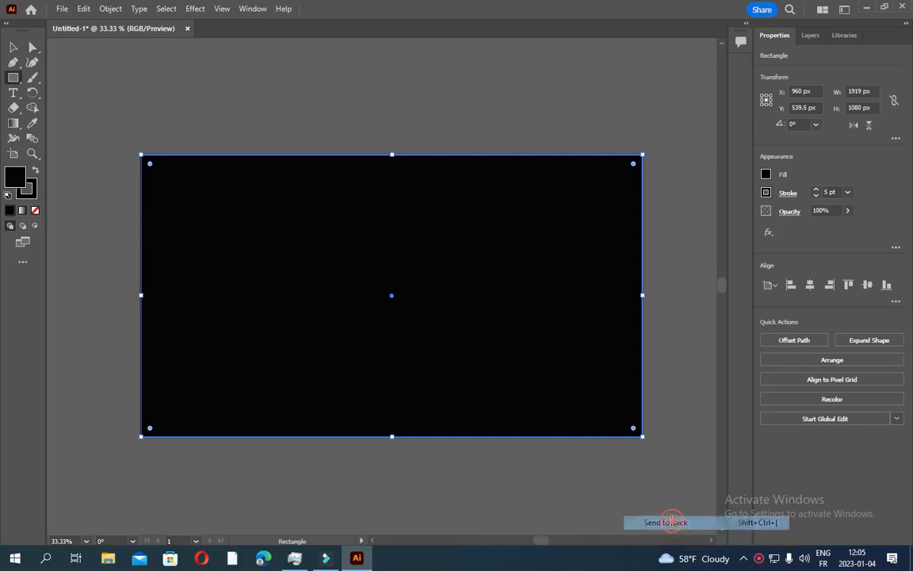
click(110, 9)
mouse_move(198, 110)
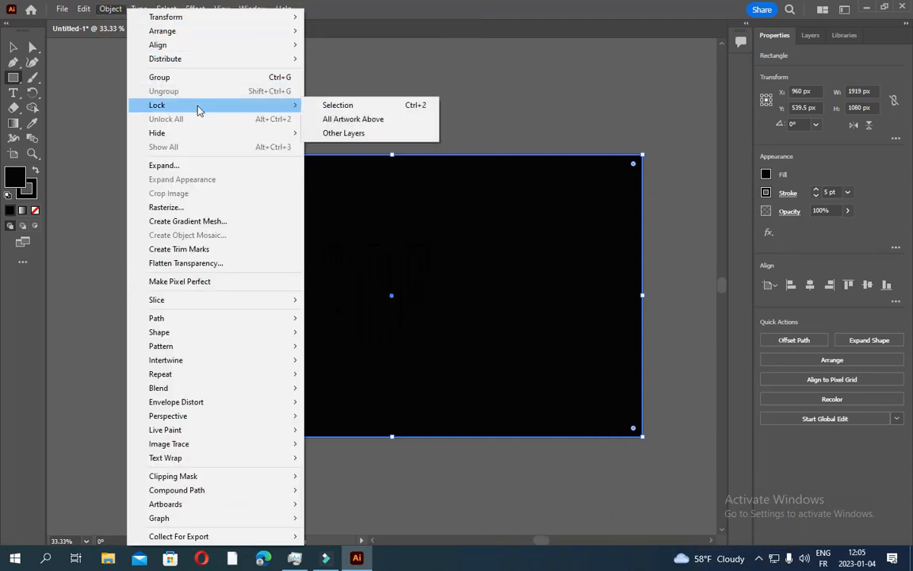
click(350, 109)
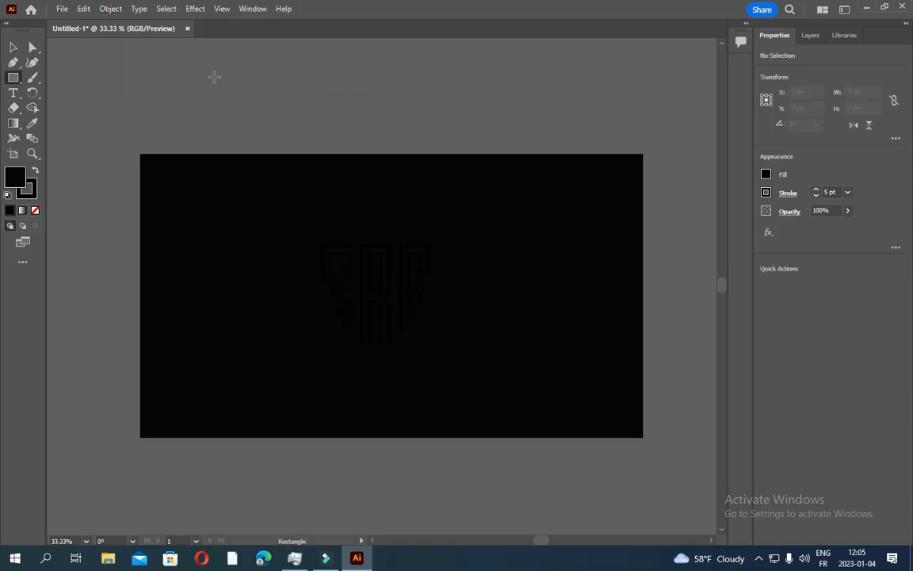
Select the SRC letter group and set its fill to off-white F7F5F5
click(14, 47)
drag(507, 188, 267, 419)
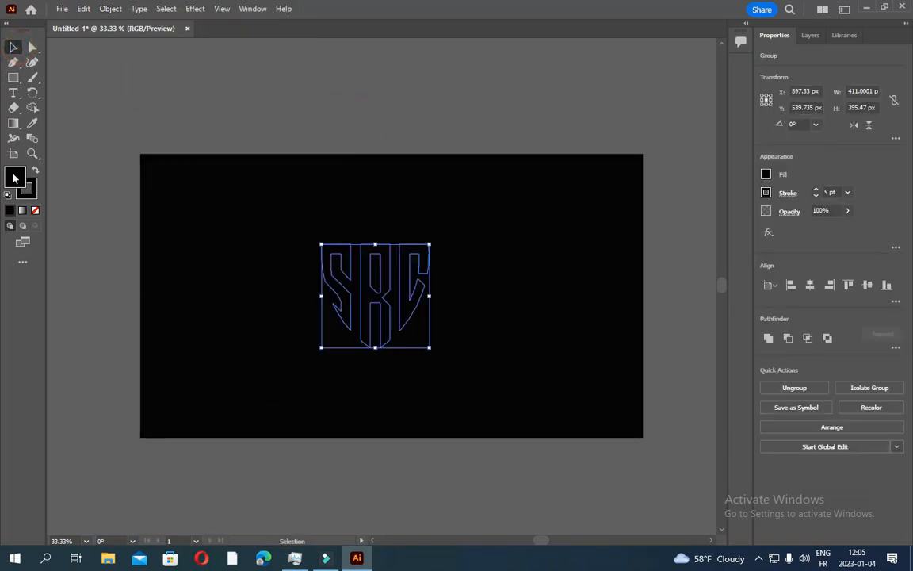
double_click(16, 174)
drag(298, 212, 292, 199)
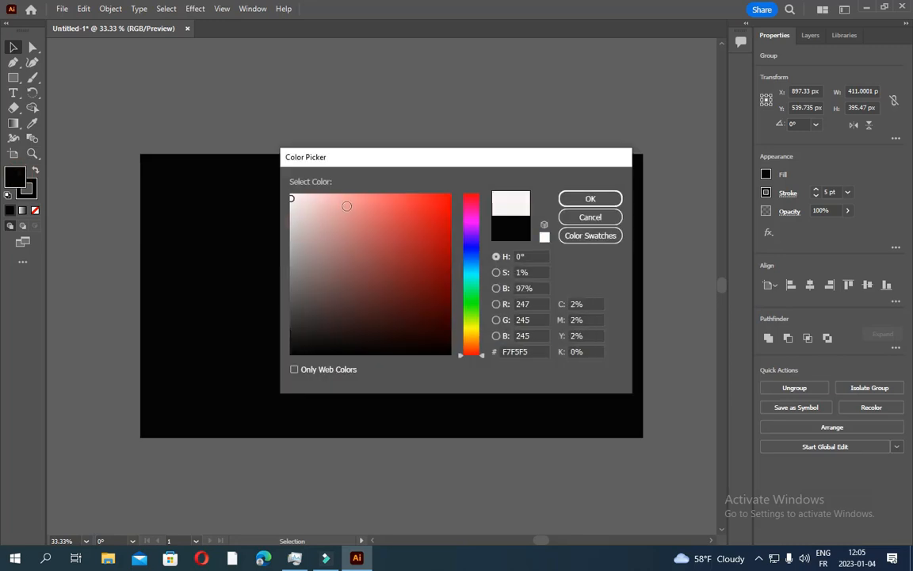
click(587, 199)
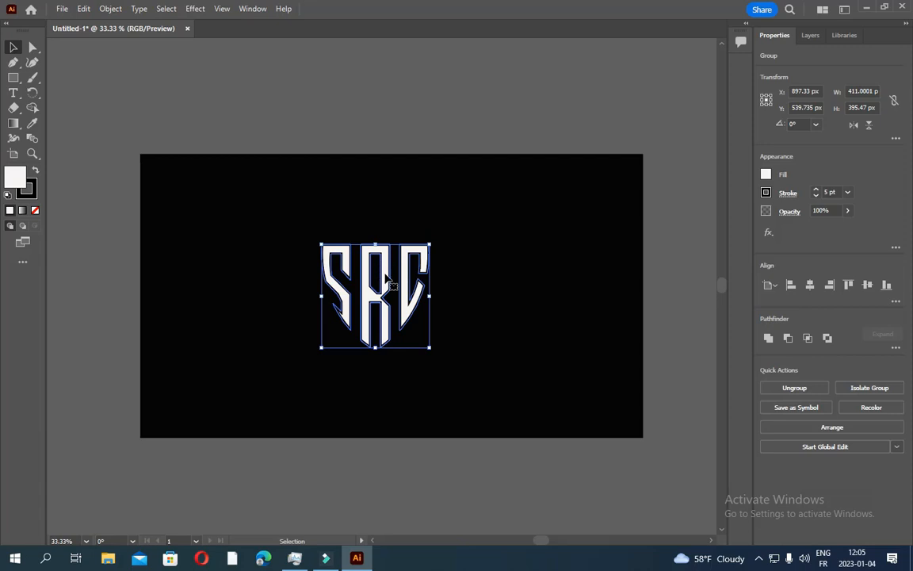
Move the letter group about 19 px to the right and clear the selection
mouse_move(385, 278)
mouse_down()
mouse_move(396, 277)
mouse_move(388, 280)
mouse_up()
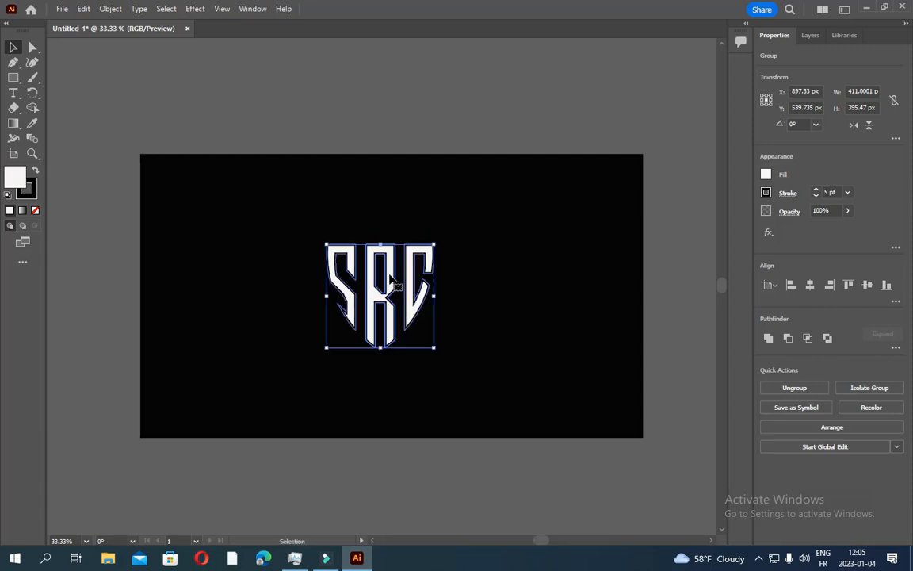
click(492, 240)
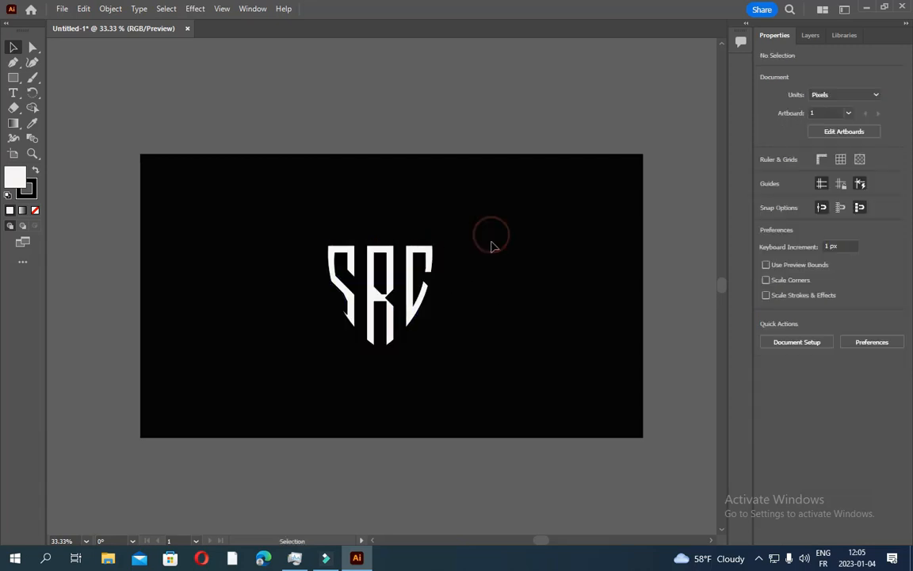
click(346, 317)
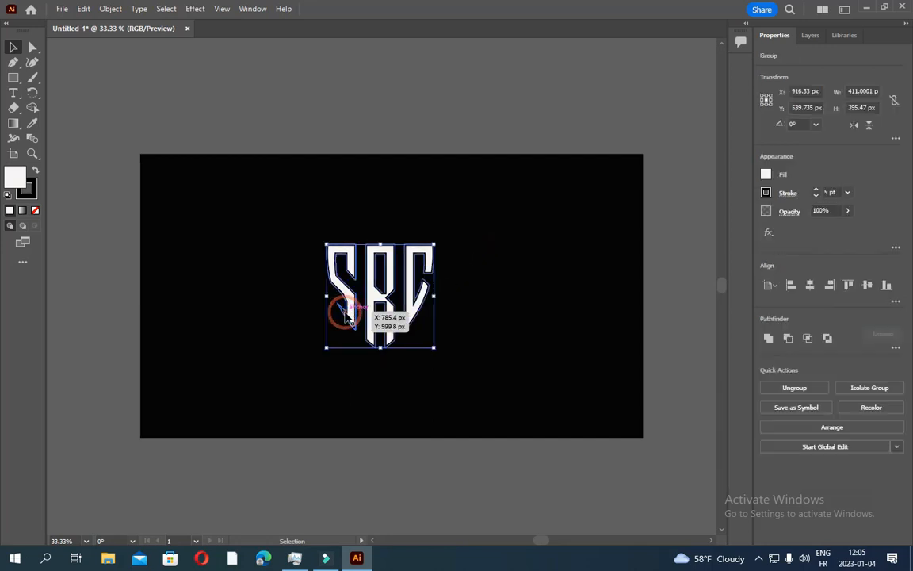
click(512, 302)
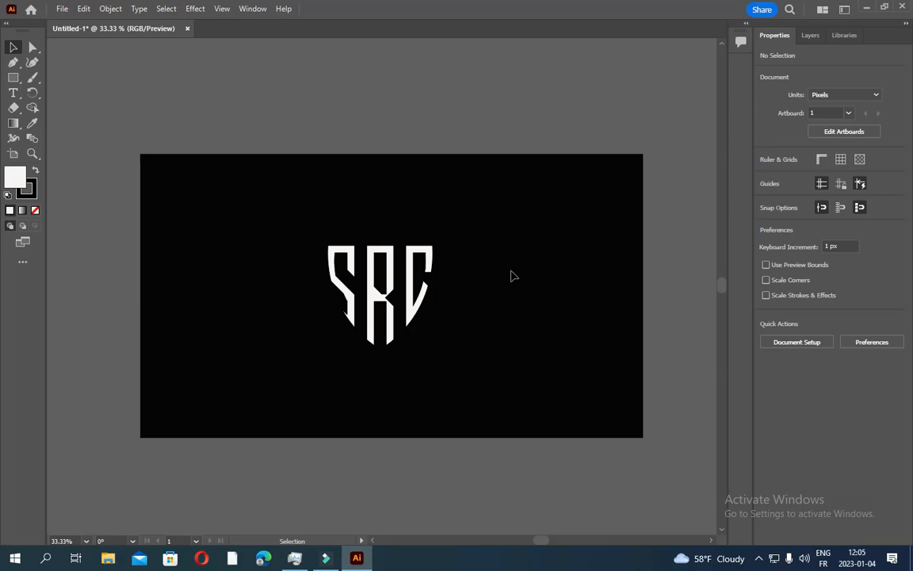
Swap the letter group's fill and stroke colours, set the fill to F2F2F2, and deselect the group
click(347, 313)
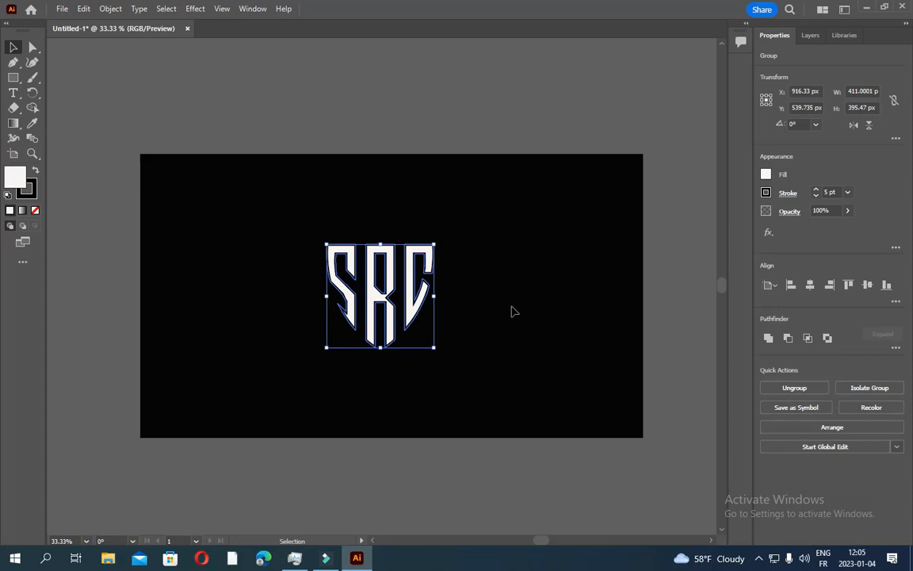
click(35, 171)
double_click(17, 181)
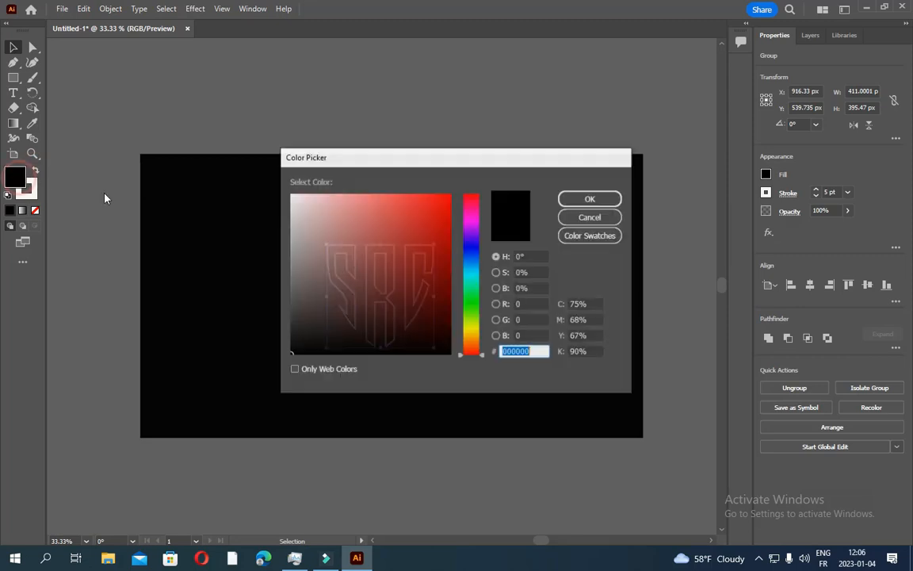
drag(306, 200, 291, 201)
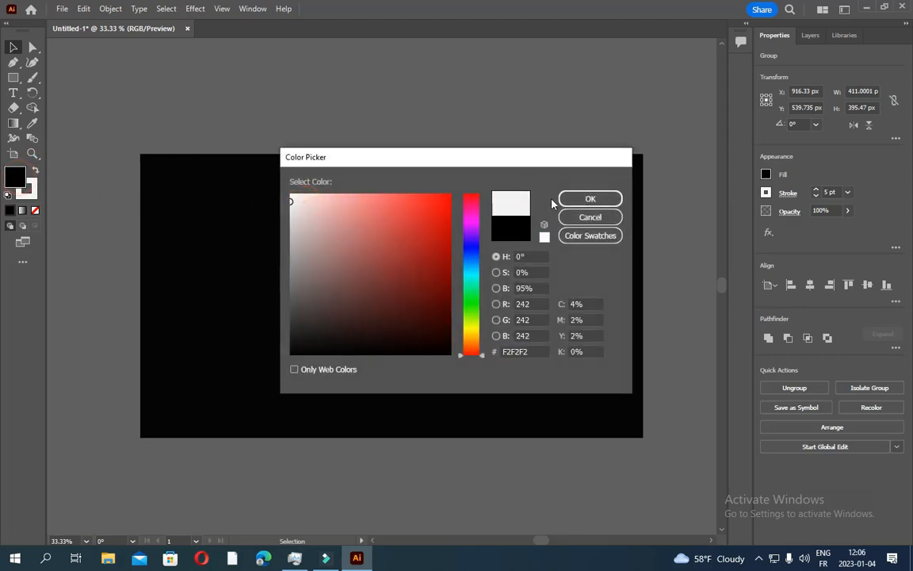
click(590, 198)
click(465, 208)
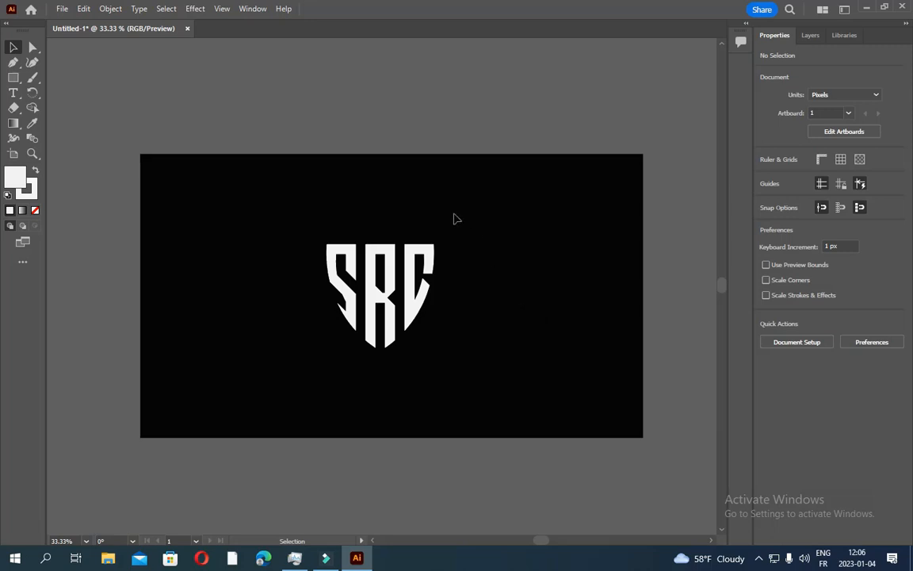
Draw an off-white ellipse of about 124 by 109 px above the letter S and deselect it
click(15, 79)
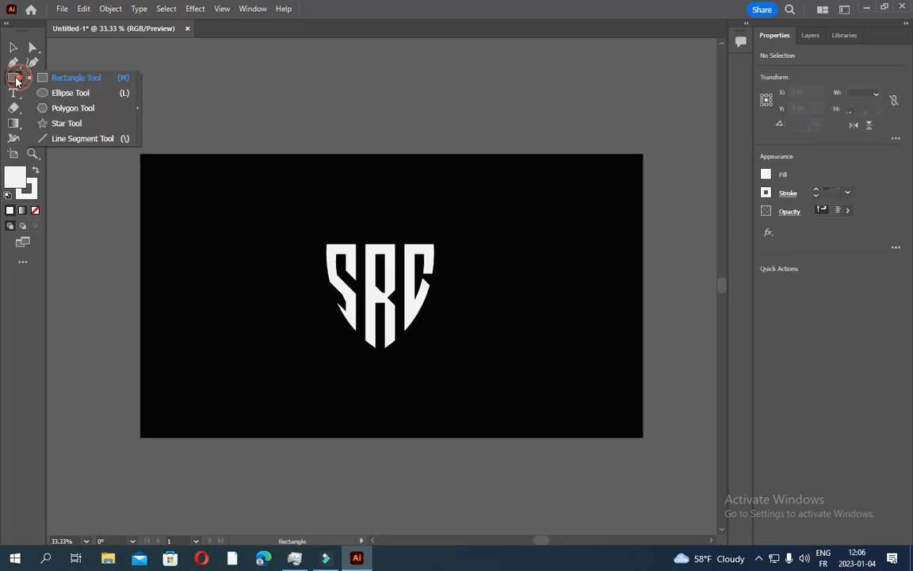
click(64, 94)
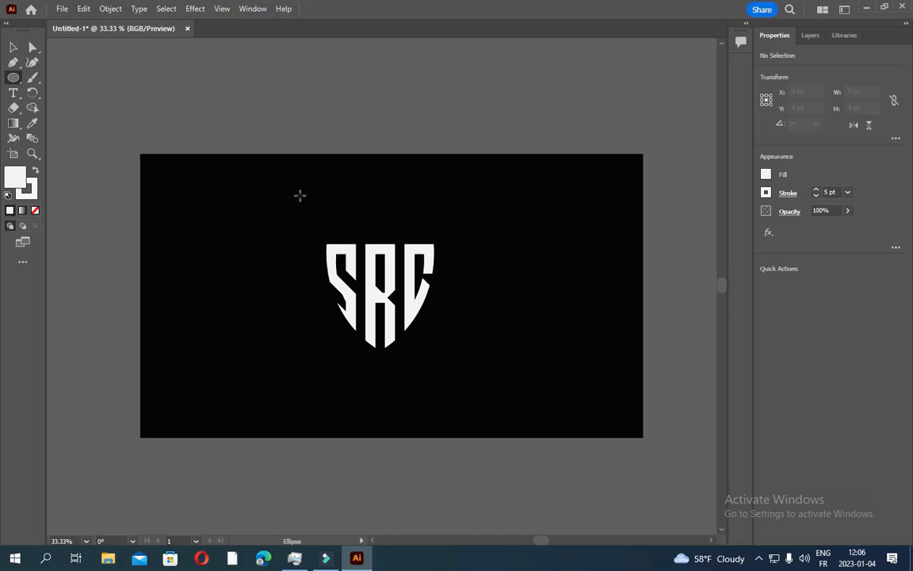
drag(306, 190, 340, 218)
click(14, 47)
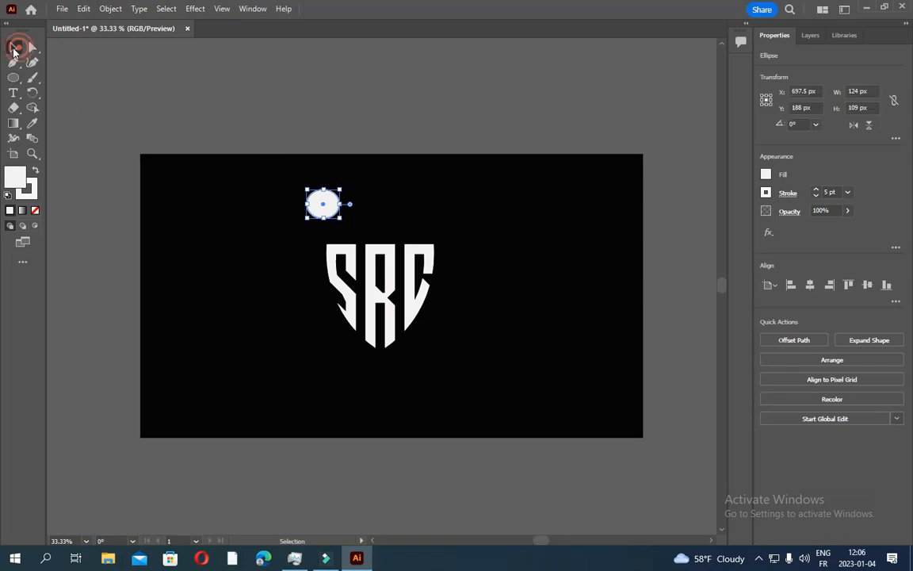
click(234, 210)
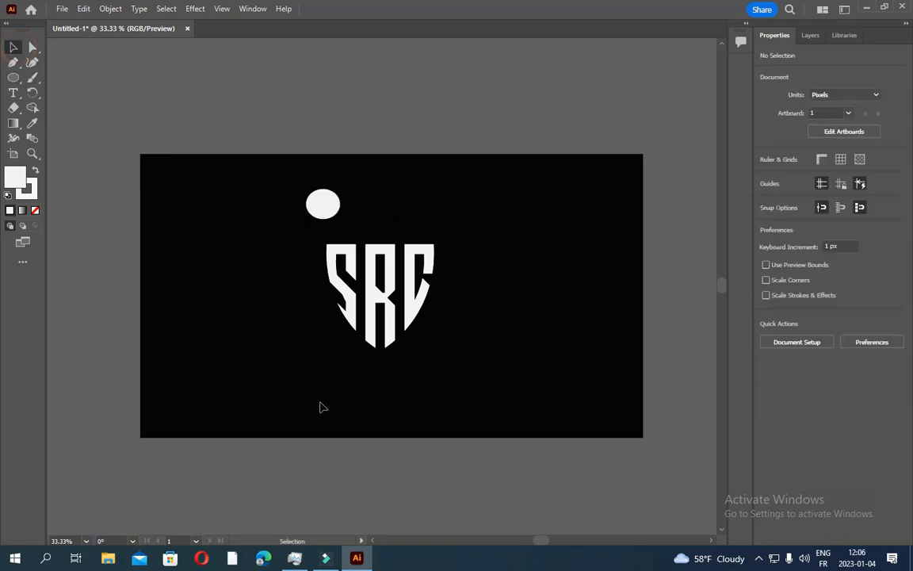
Move the ellipse down onto the top edge of the letter S
click(86, 541)
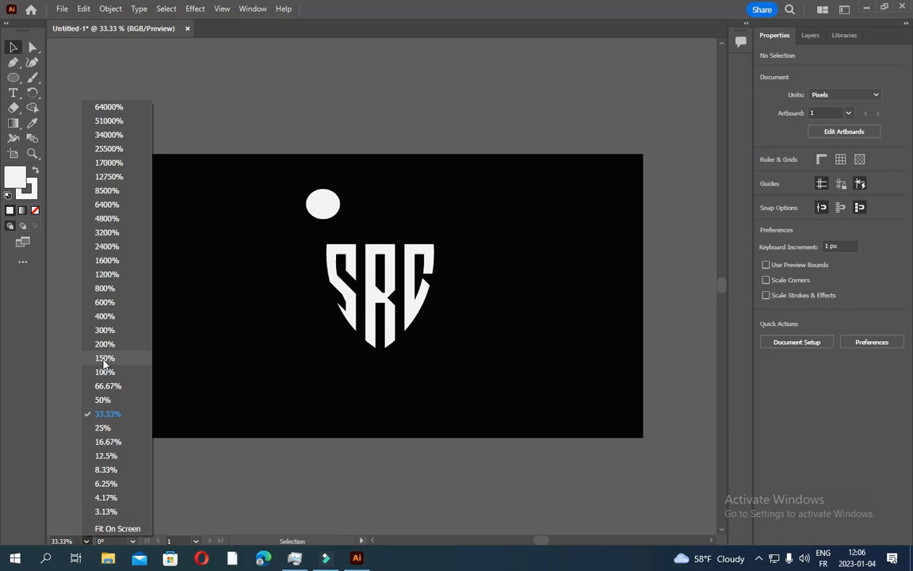
click(103, 359)
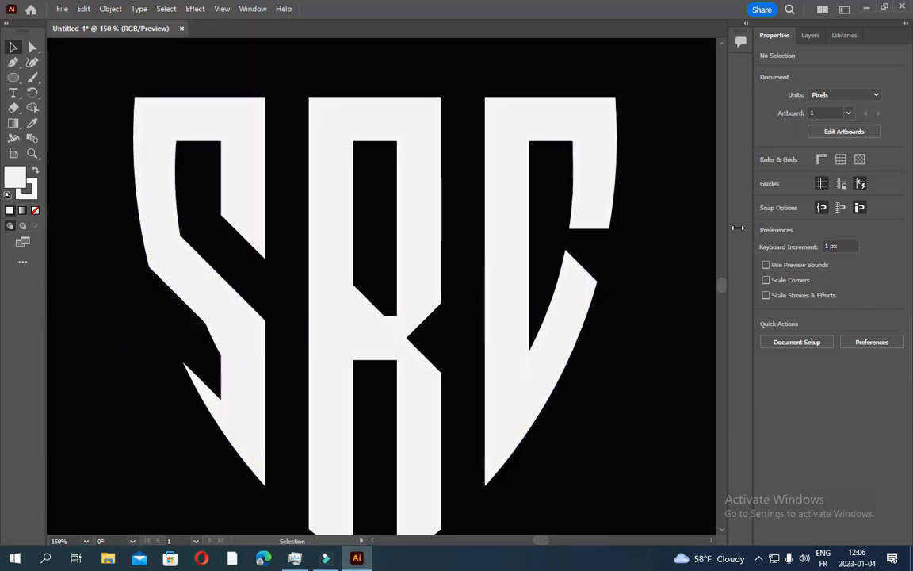
click(722, 45)
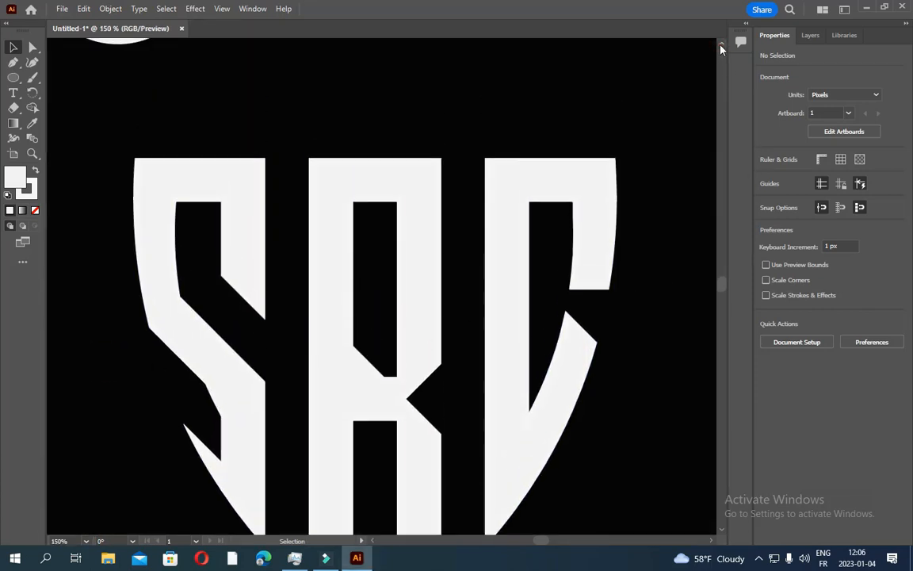
drag(117, 69, 195, 214)
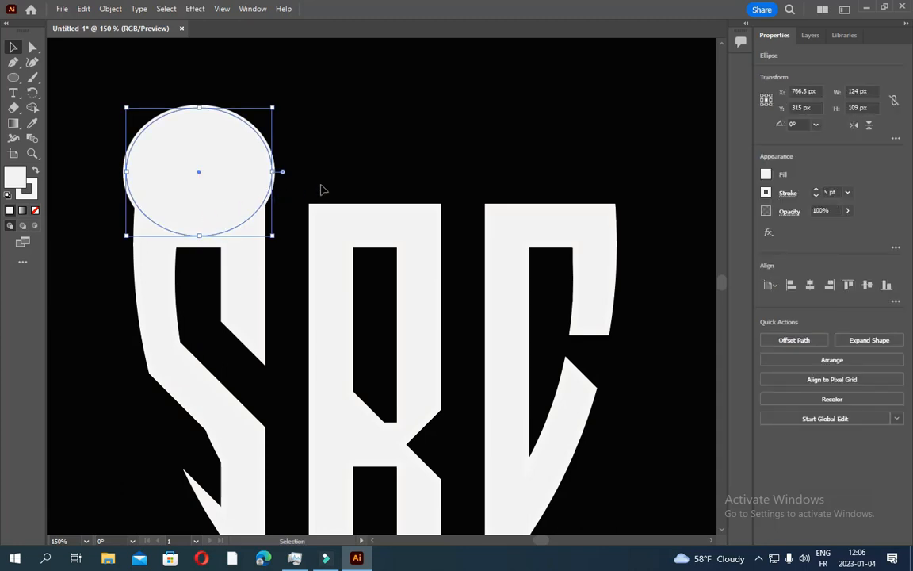
Set the fill of the ellipse over the letter S to black 000000 and deselect it
double_click(18, 183)
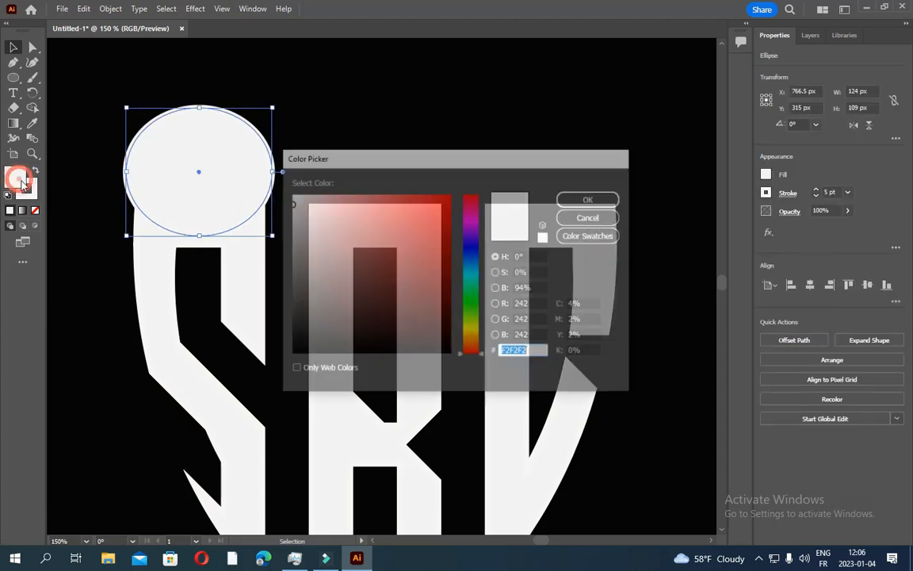
click(298, 349)
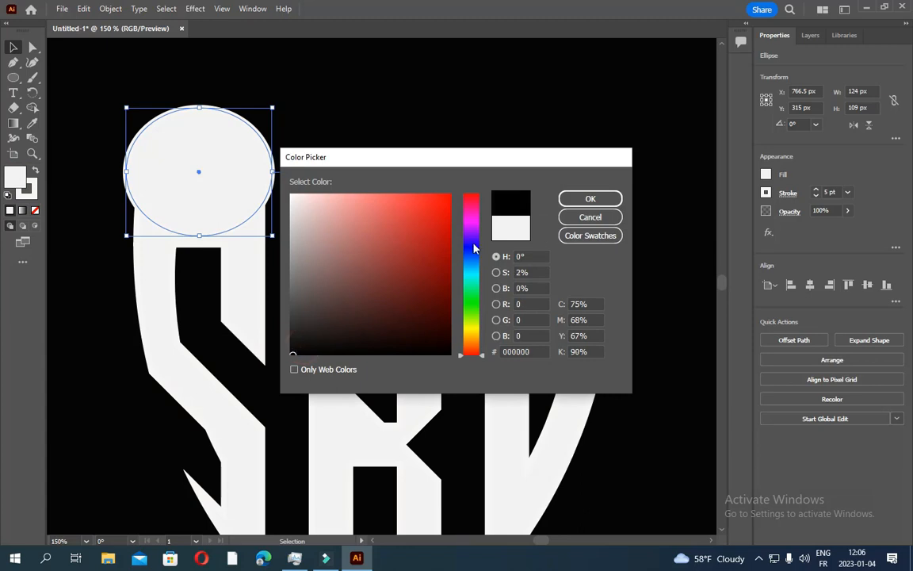
click(576, 199)
click(346, 130)
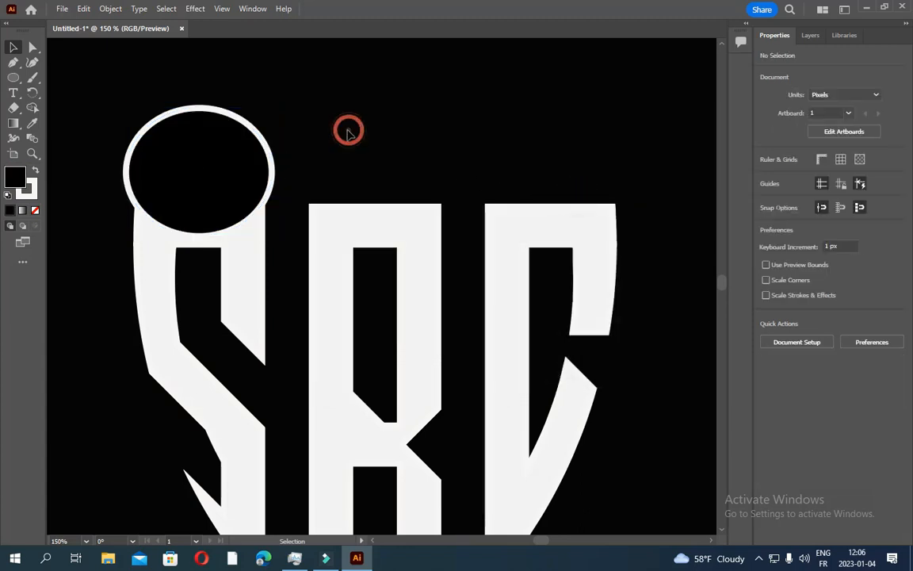
click(36, 170)
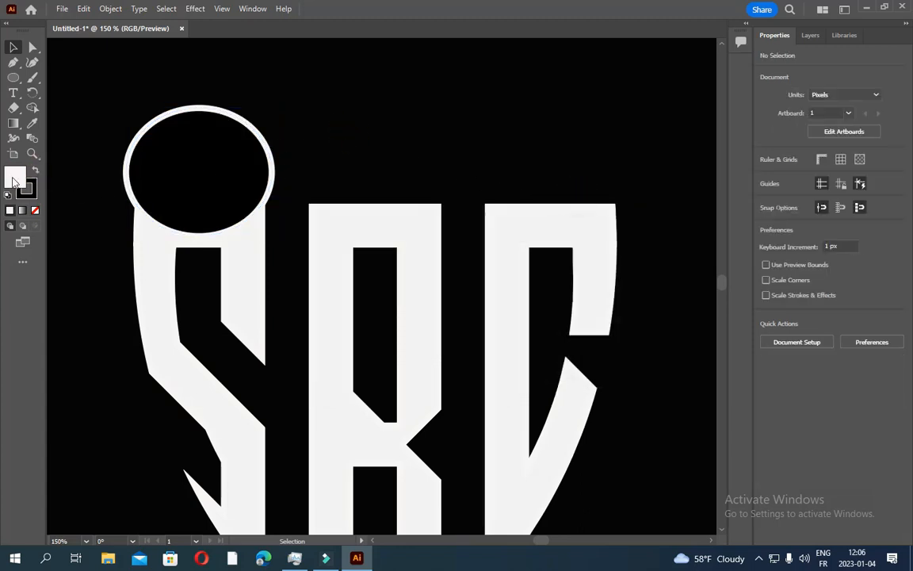
double_click(15, 181)
mouse_move(293, 249)
mouse_down()
mouse_move(306, 320)
mouse_move(297, 352)
mouse_up()
click(591, 198)
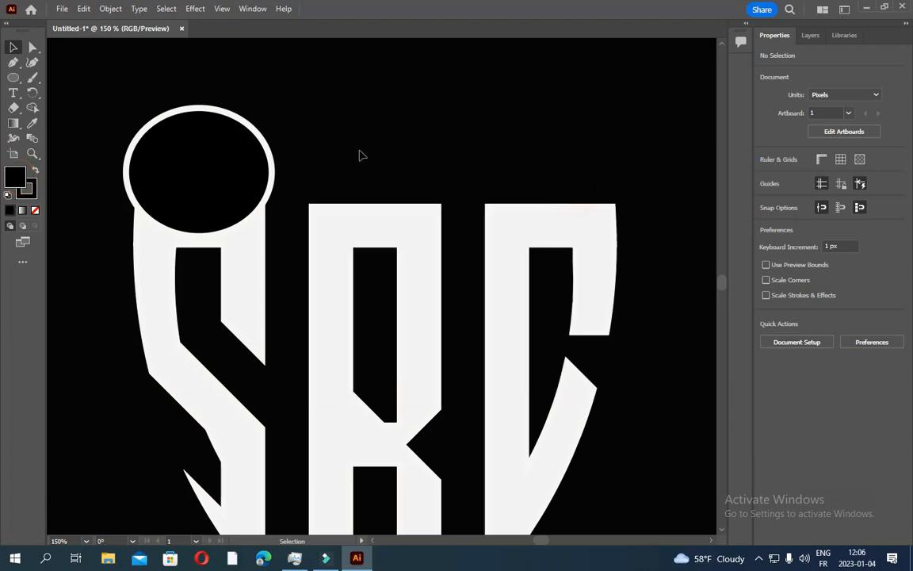
click(36, 171)
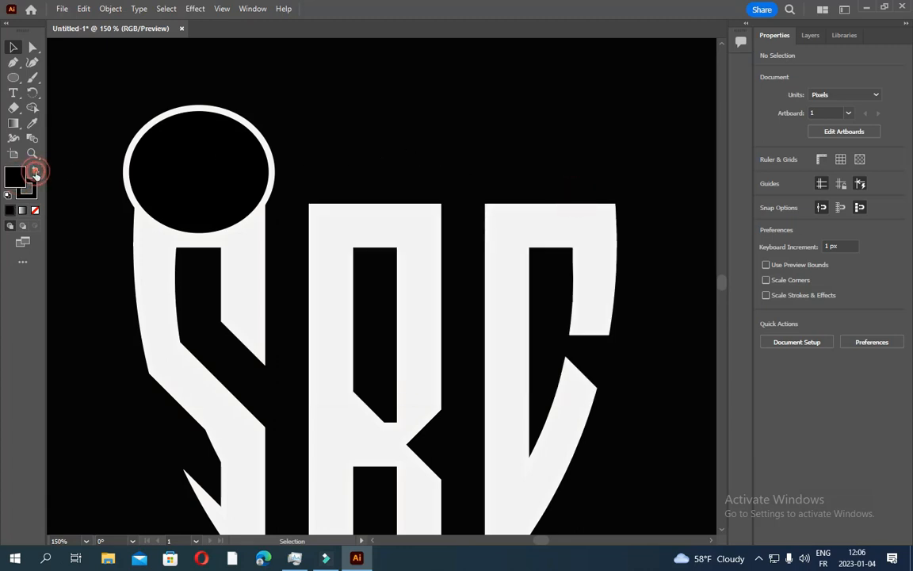
click(335, 137)
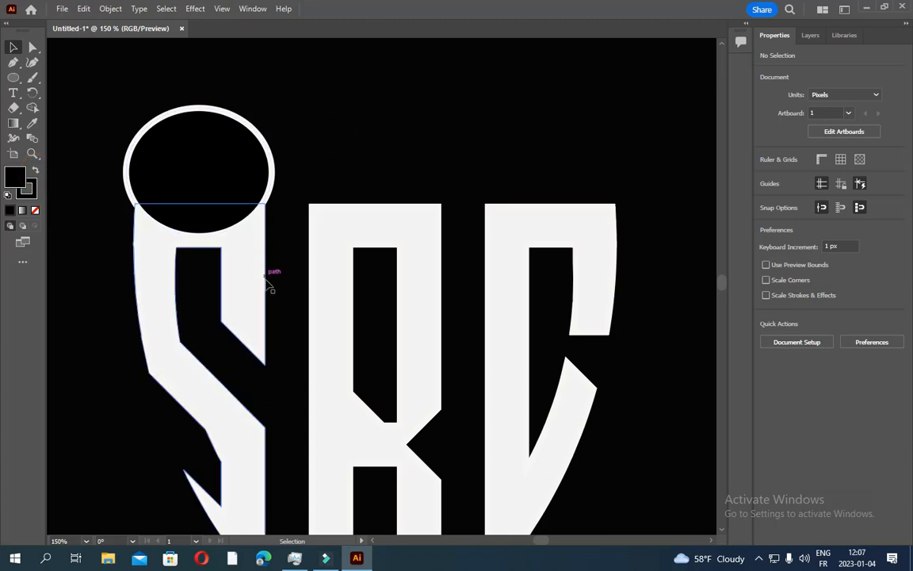
Swap the ellipse's fill and stroke colours, set its fill to black as well, and deselect it
click(270, 149)
click(228, 167)
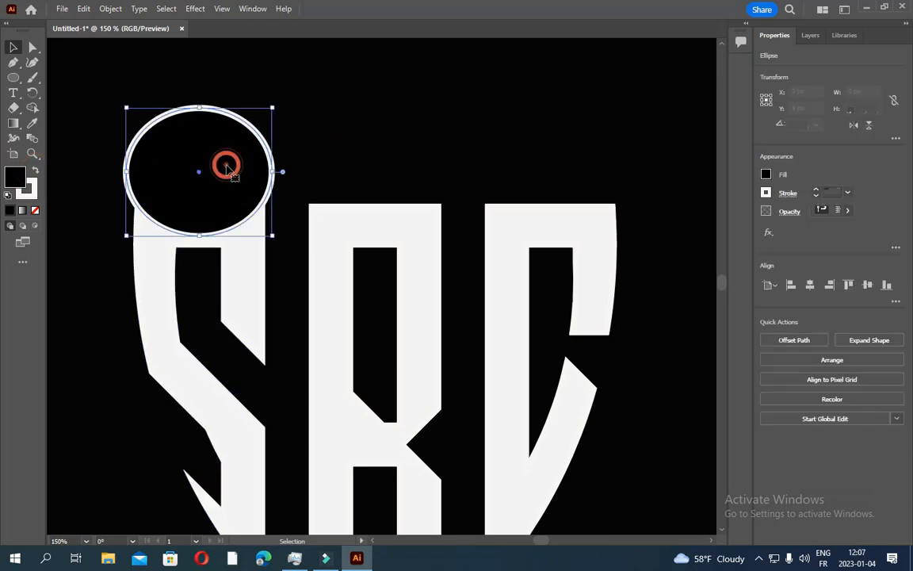
click(35, 170)
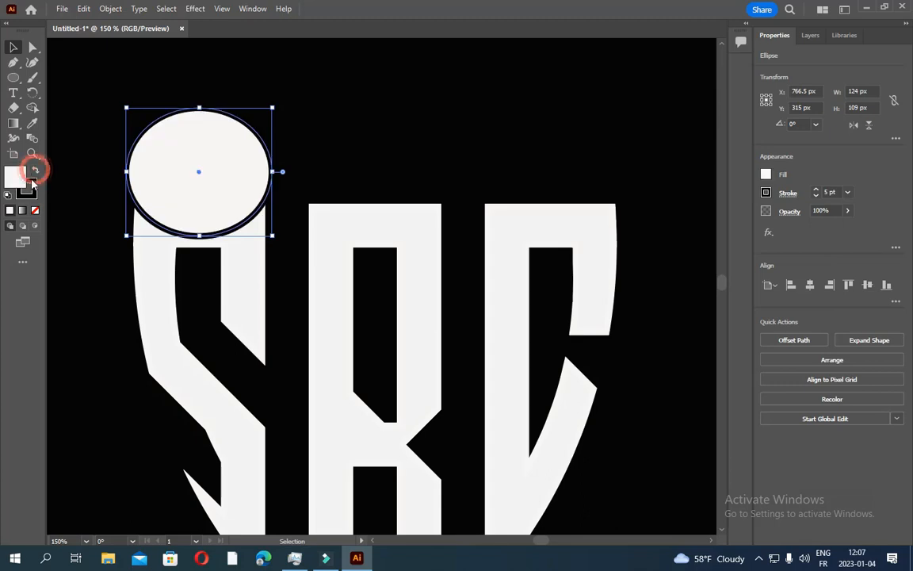
double_click(20, 182)
drag(332, 286, 296, 354)
click(587, 199)
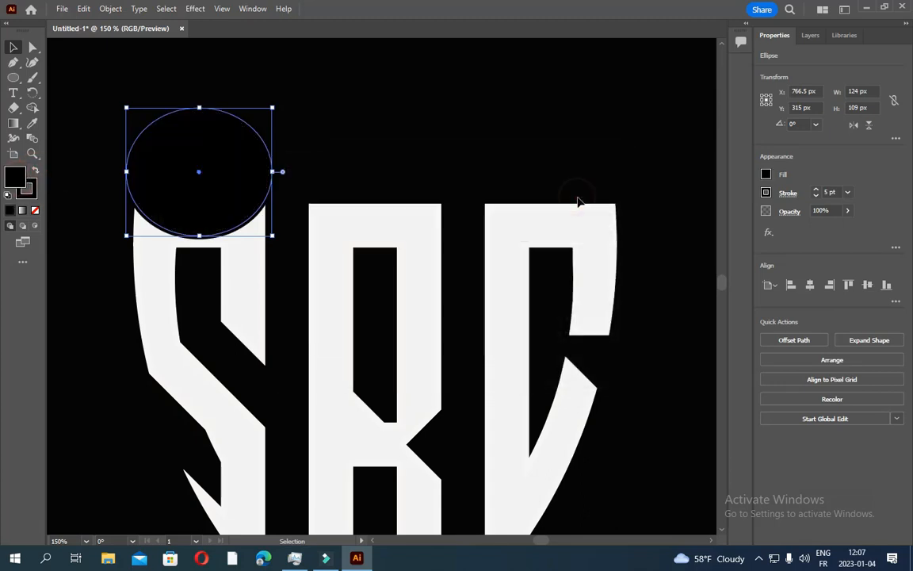
click(331, 135)
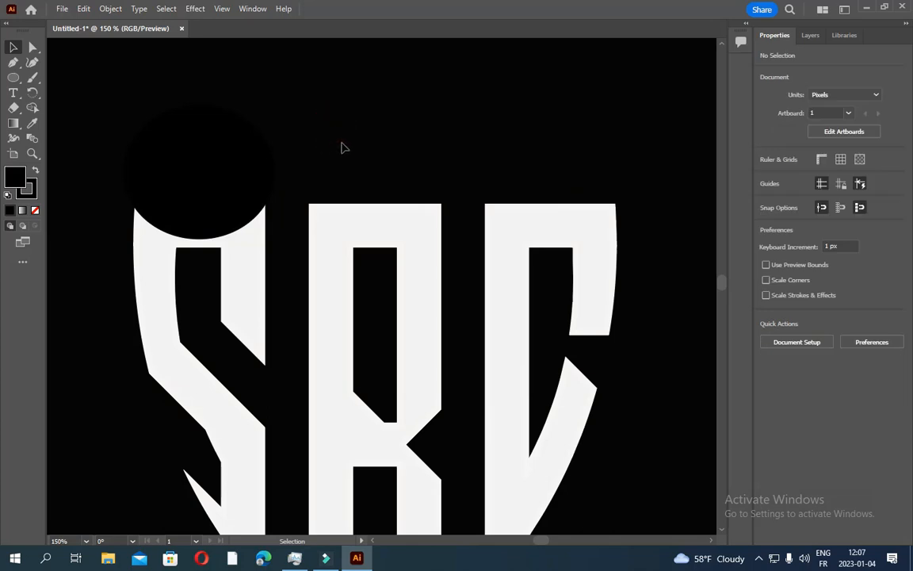
Copy the black ellipse 298 px horizontally onto the top edge of the letter C and clear the selection
click(218, 180)
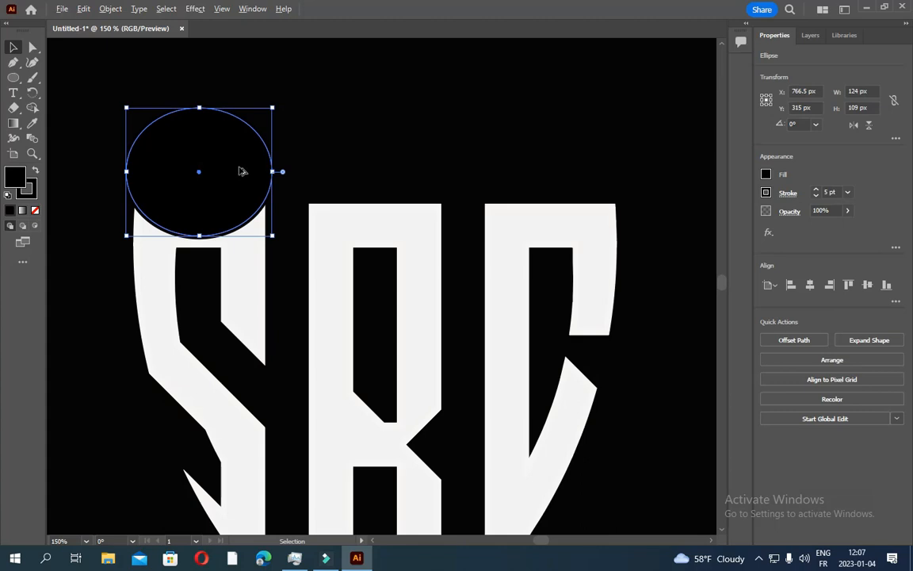
drag(253, 146, 605, 150)
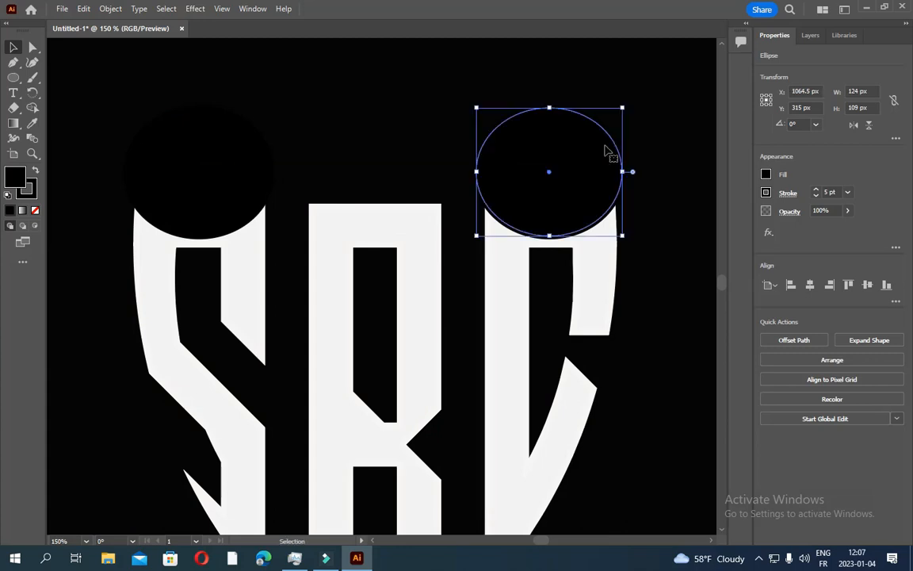
click(453, 70)
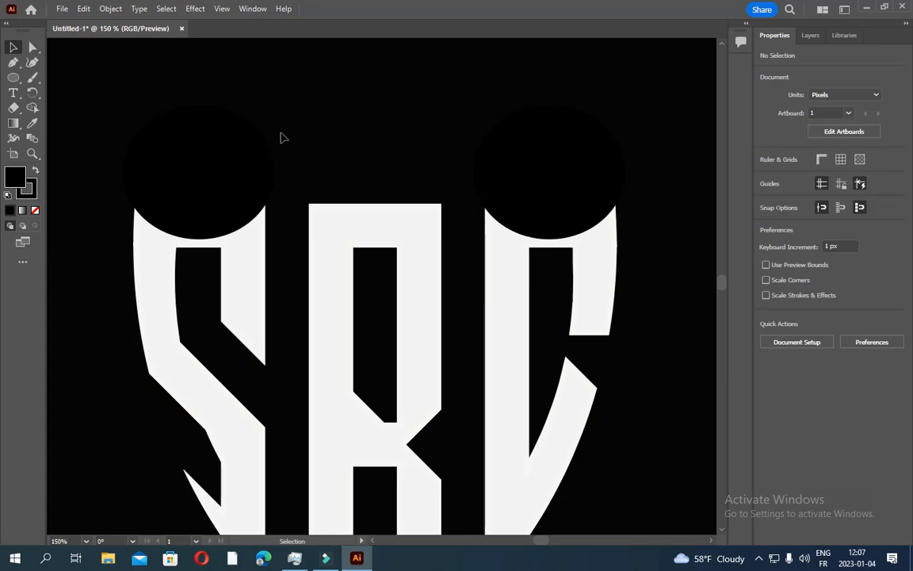
Cut both ellipses out of the tops of the letters S and C with the Shape Builder
drag(650, 77, 79, 451)
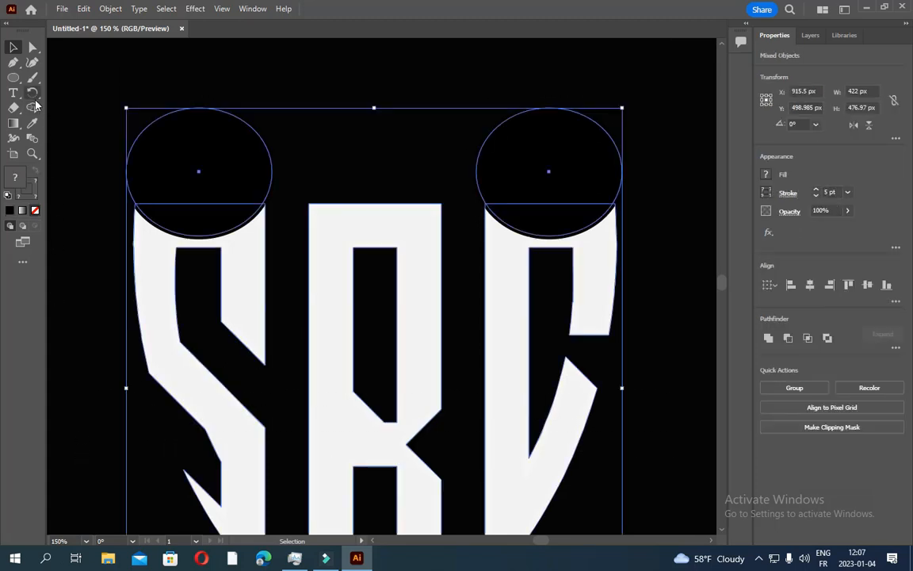
click(33, 107)
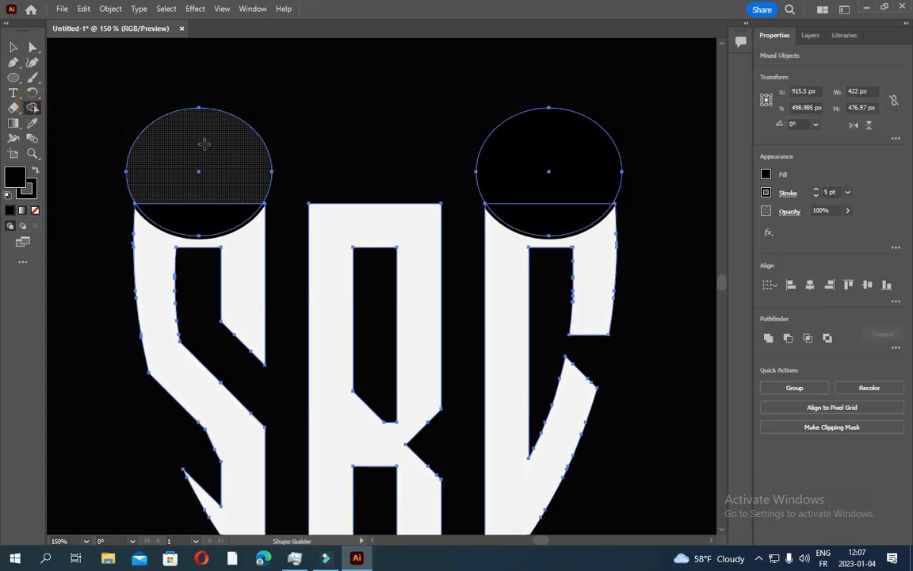
drag(204, 144, 196, 207)
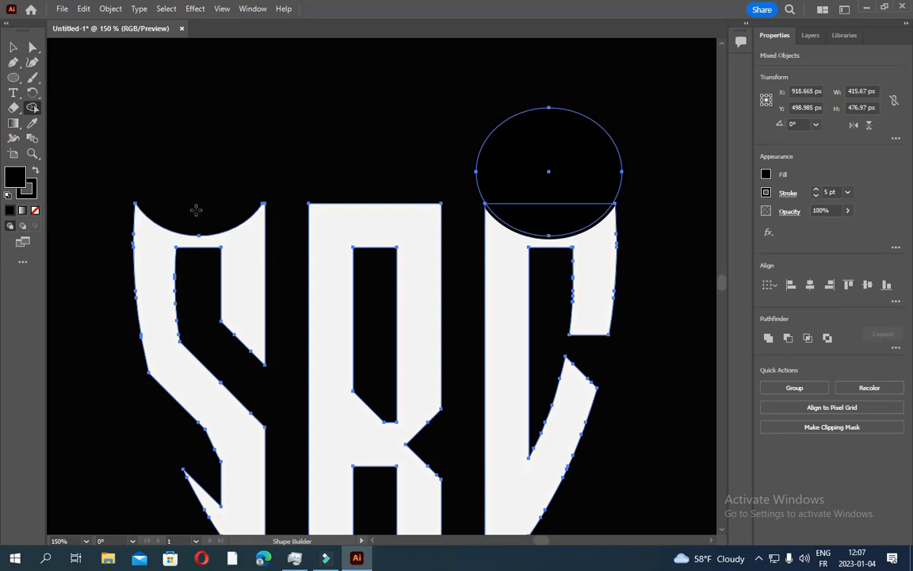
mouse_move(534, 143)
mouse_down()
mouse_move(544, 216)
mouse_move(544, 201)
mouse_up()
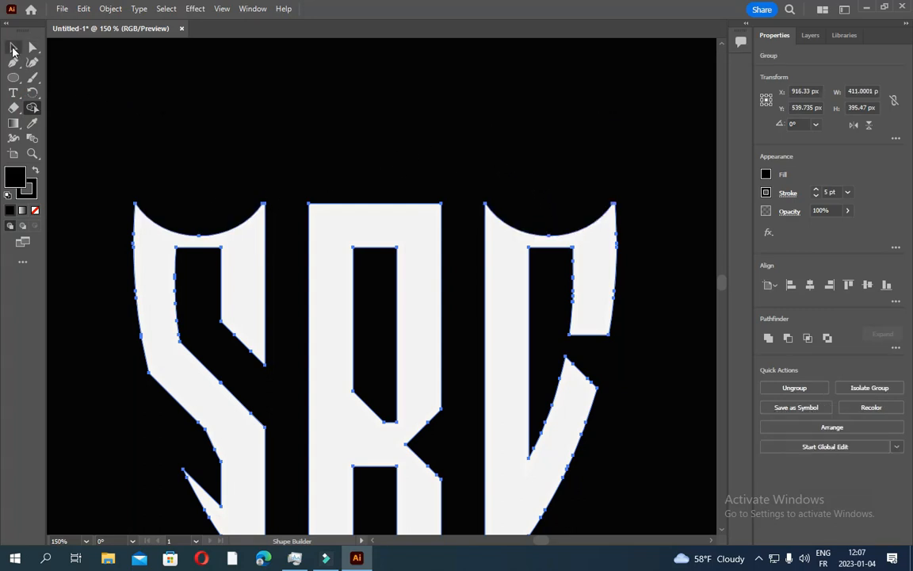
click(13, 47)
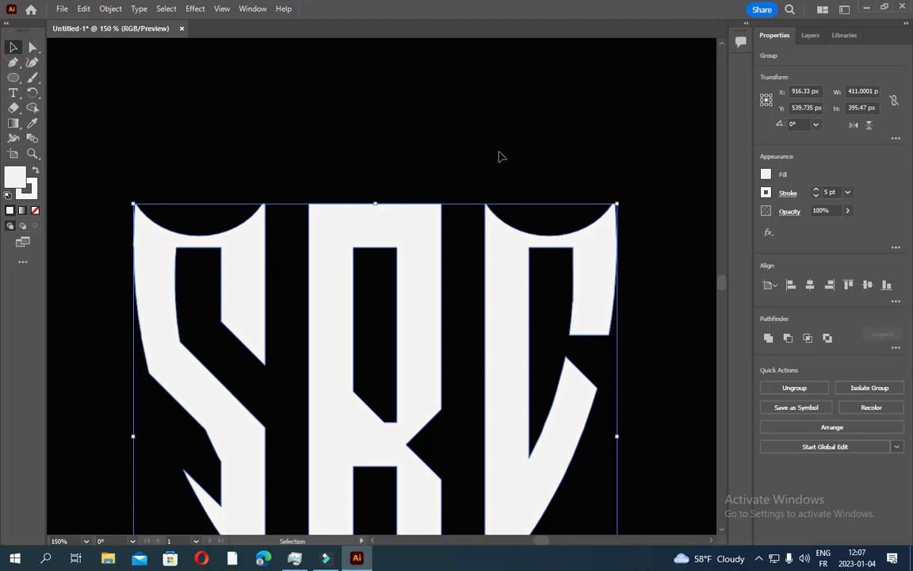
Draw an off-white rectangle of about 59 by 29 px over the upper end of the letter C's inner opening
click(13, 78)
click(62, 80)
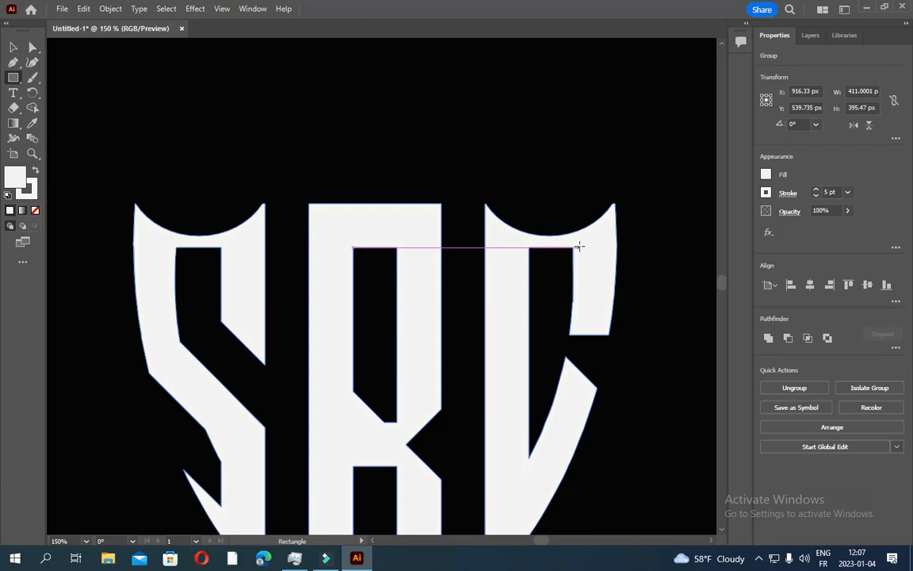
drag(587, 241, 518, 274)
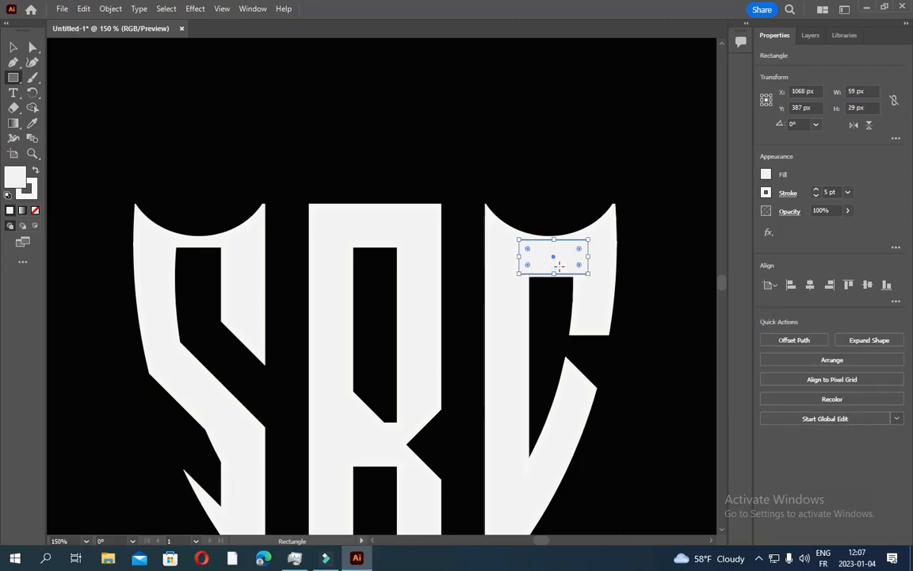
Copy the off-white rectangle onto the upper end of the letter S's inner opening and deselect it
click(32, 47)
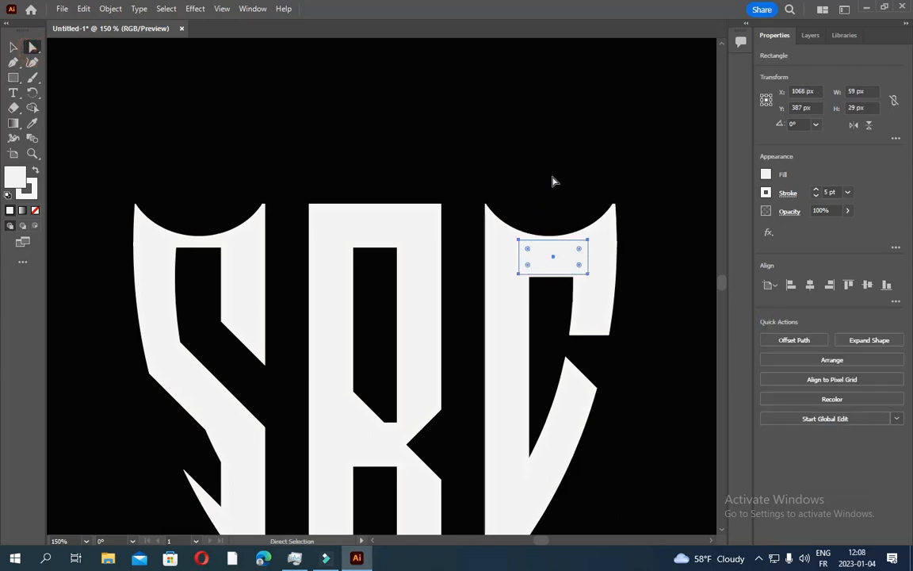
click(516, 175)
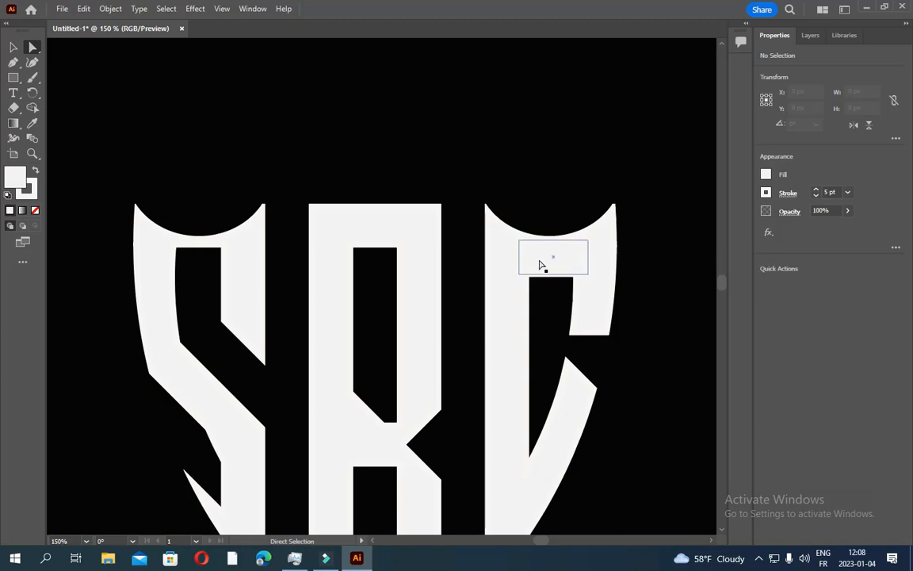
drag(540, 263, 183, 260)
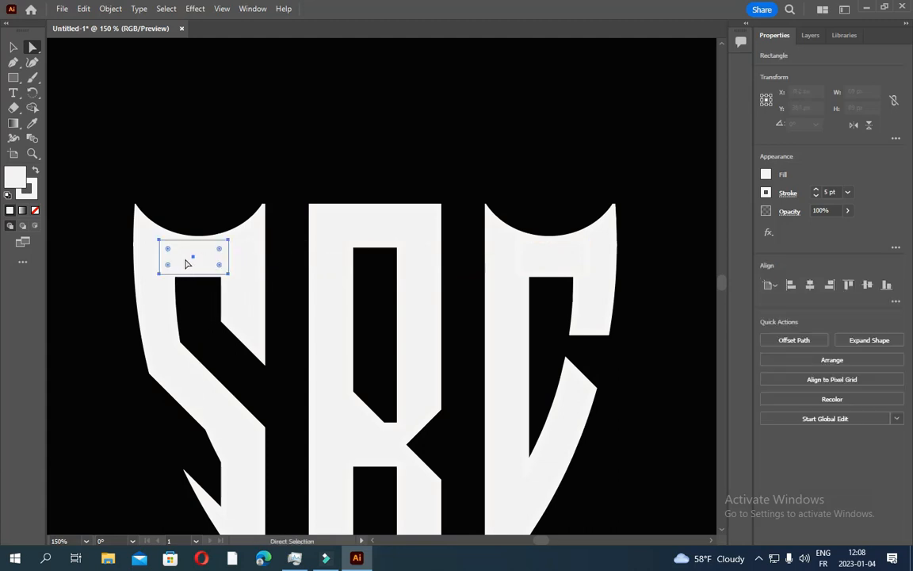
click(287, 146)
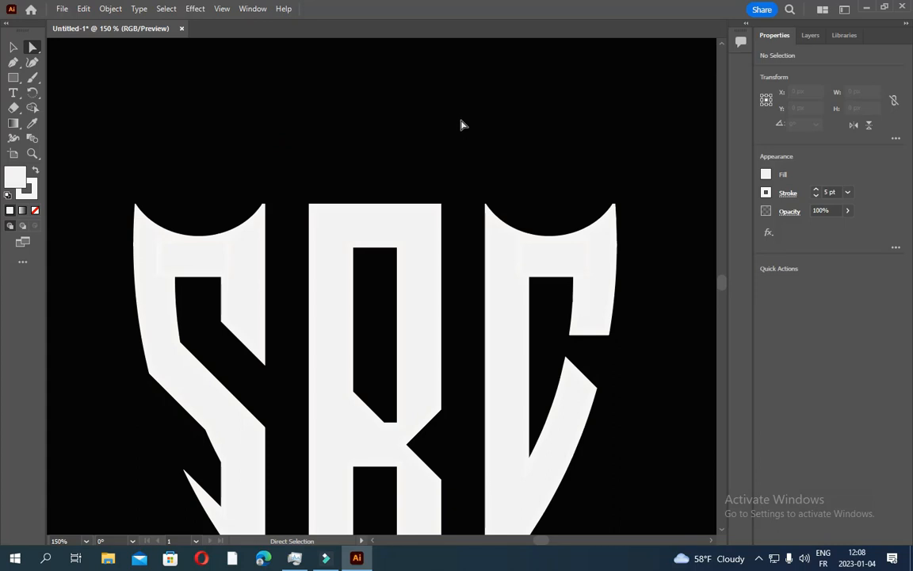
Examine the whole SRC logo at 100% zoom
click(86, 541)
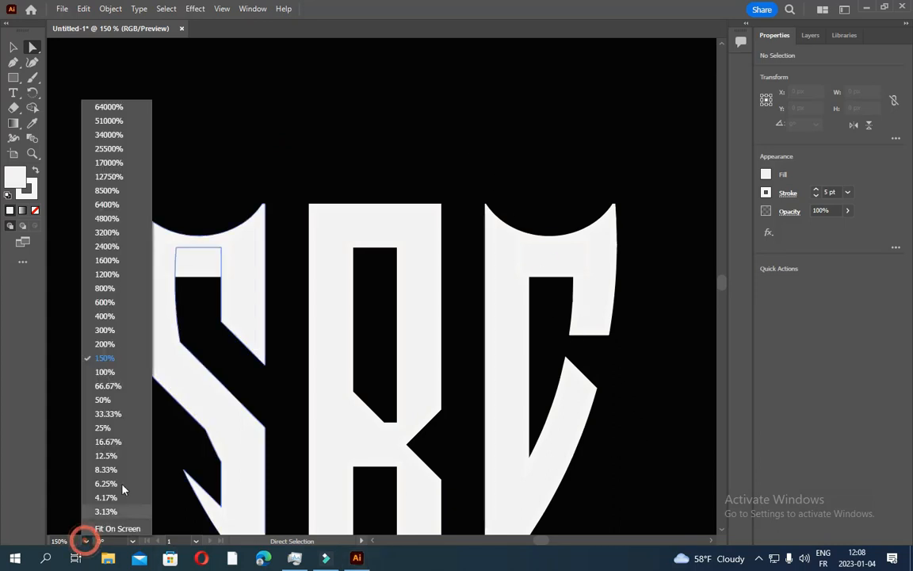
click(106, 372)
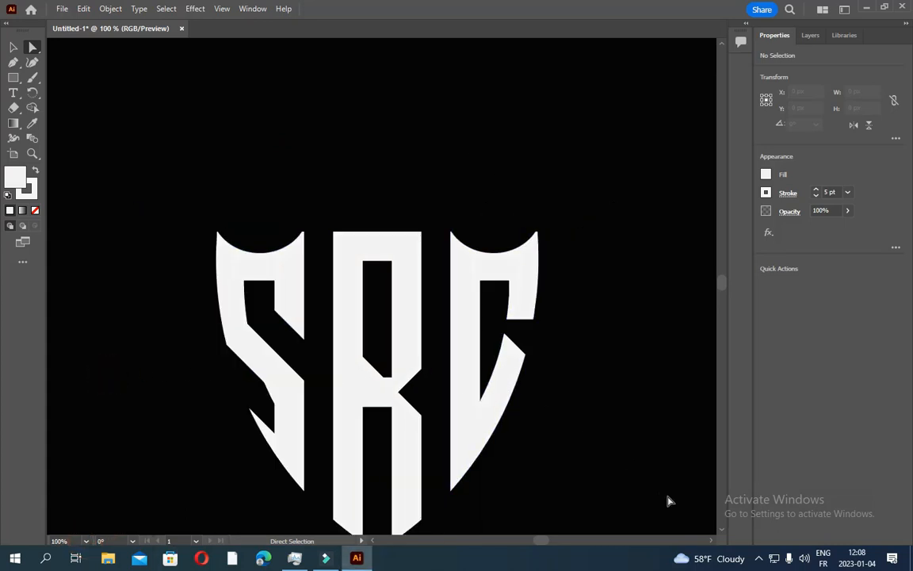
click(721, 531)
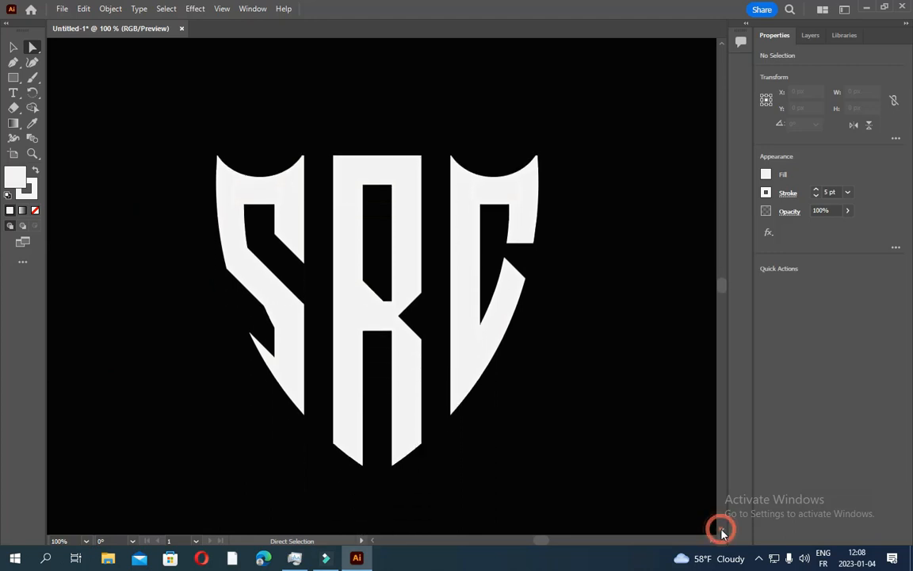